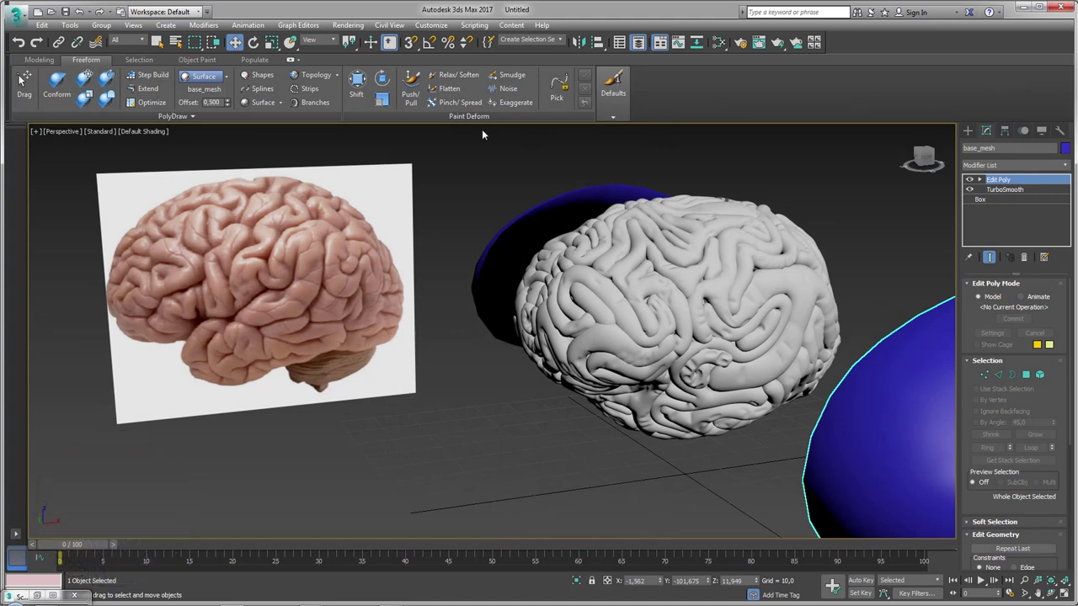
Browse the Selection, Object Paint and Populate tool sets on the ribbon
{"action": "left_click", "coordinate": [139, 61]}
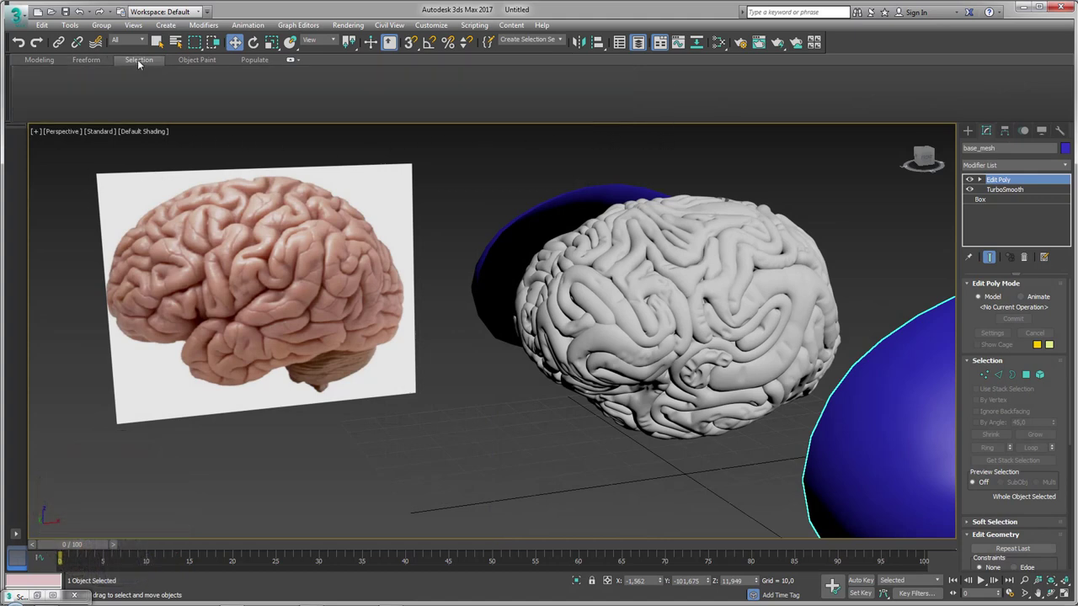
{"action": "left_click", "coordinate": [184, 60]}
{"action": "left_click", "coordinate": [261, 62]}
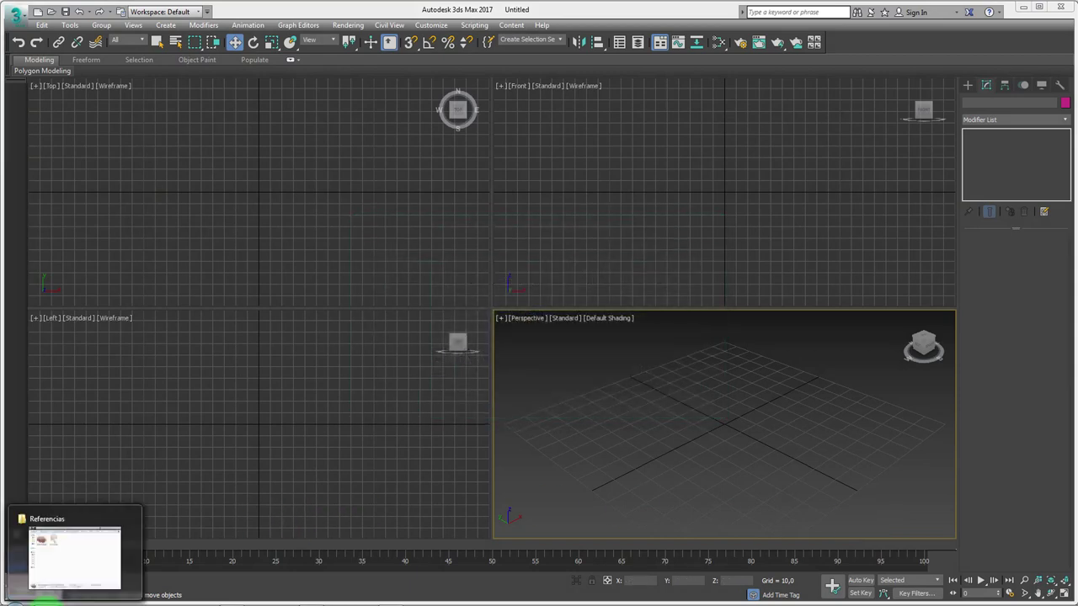
Open the Referencias folder of brain images and move its window over the viewports
{"action": "left_click", "coordinate": [46, 598]}
{"action": "mouse_move", "coordinate": [331, 96]}
{"action": "left_mouse_down"}
{"action": "mouse_move", "coordinate": [638, 124]}
{"action": "mouse_move", "coordinate": [701, 112]}
{"action": "left_mouse_up"}
{"action": "left_click", "coordinate": [661, 271]}
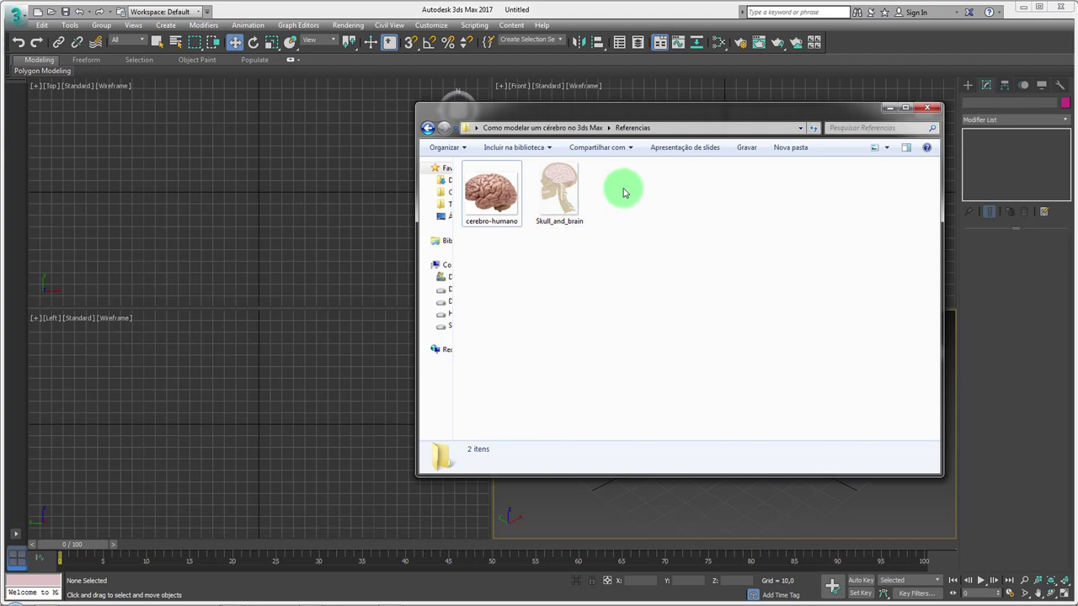
Draw a Standard Primitives plane in the Front view
{"action": "left_click_drag", "start_coordinate": [739, 115], "coordinate": [422, 184]}
{"action": "left_click", "coordinate": [573, 176]}
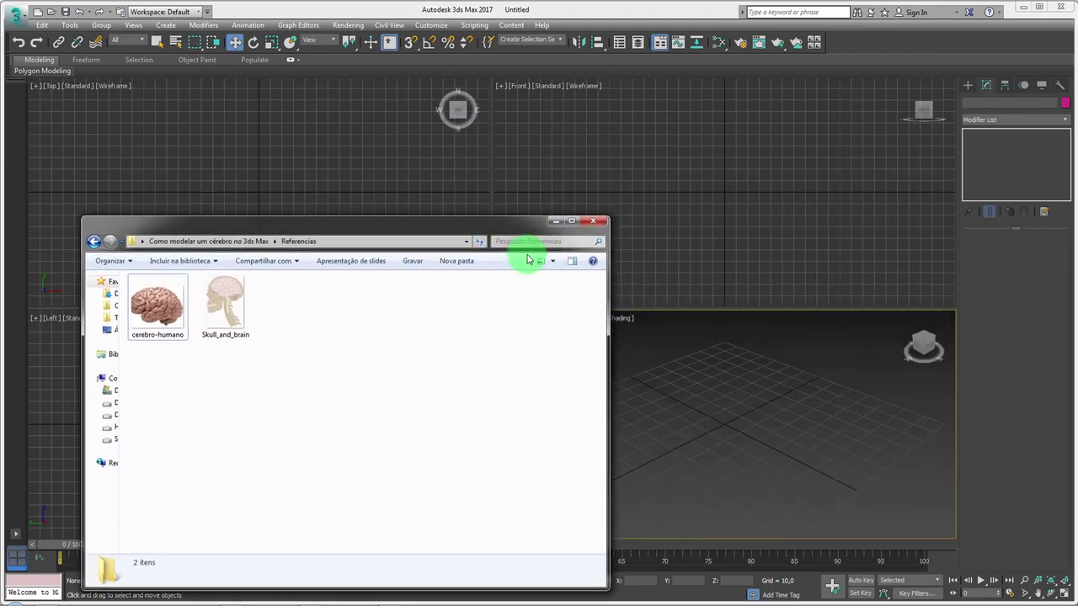
{"action": "left_click", "coordinate": [758, 173]}
{"action": "left_click", "coordinate": [965, 95]}
{"action": "left_click", "coordinate": [1034, 204]}
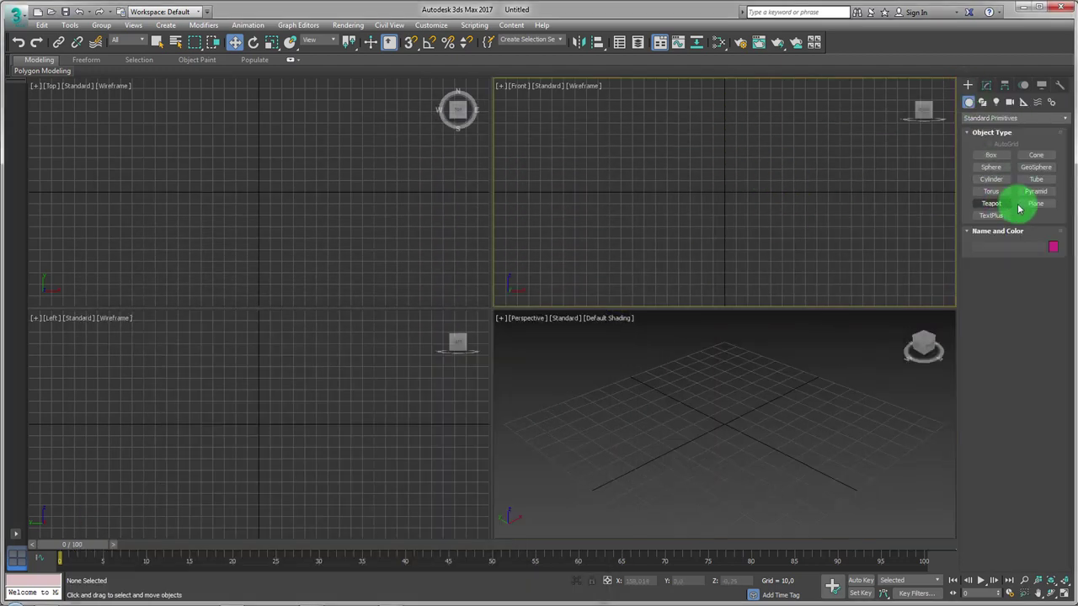
{"action": "mouse_move", "coordinate": [724, 142]}
{"action": "left_mouse_down"}
{"action": "mouse_move", "coordinate": [736, 170]}
{"action": "mouse_move", "coordinate": [763, 187]}
{"action": "left_mouse_up"}
{"action": "left_click", "coordinate": [764, 415]}
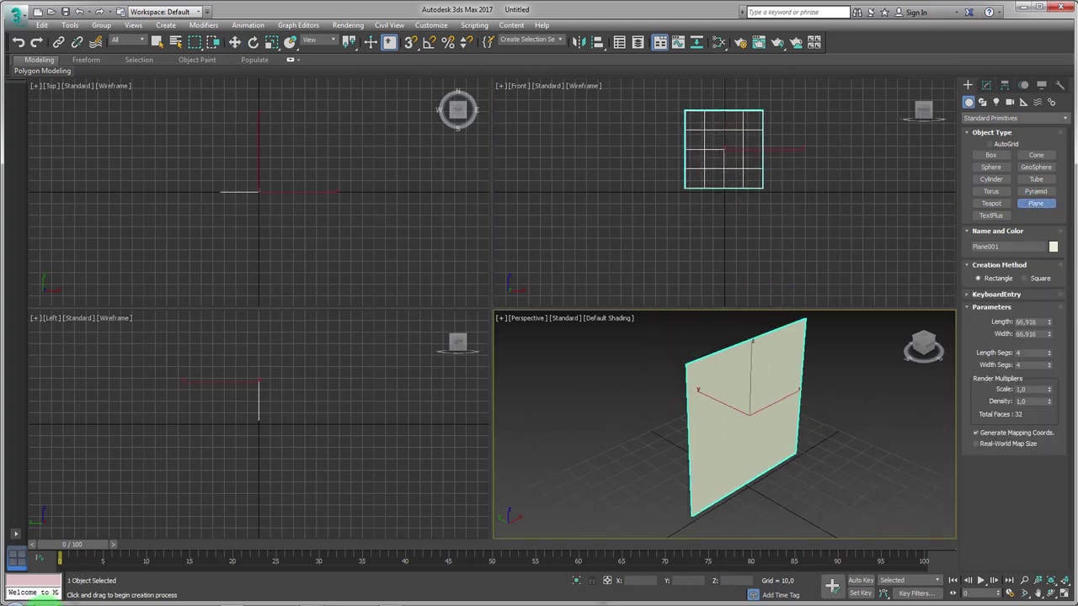
Apply the cerebro-humano photo to the plane and set its Length and Width Segs to 1
{"action": "left_click_drag", "start_coordinate": [144, 391], "coordinate": [720, 404]}
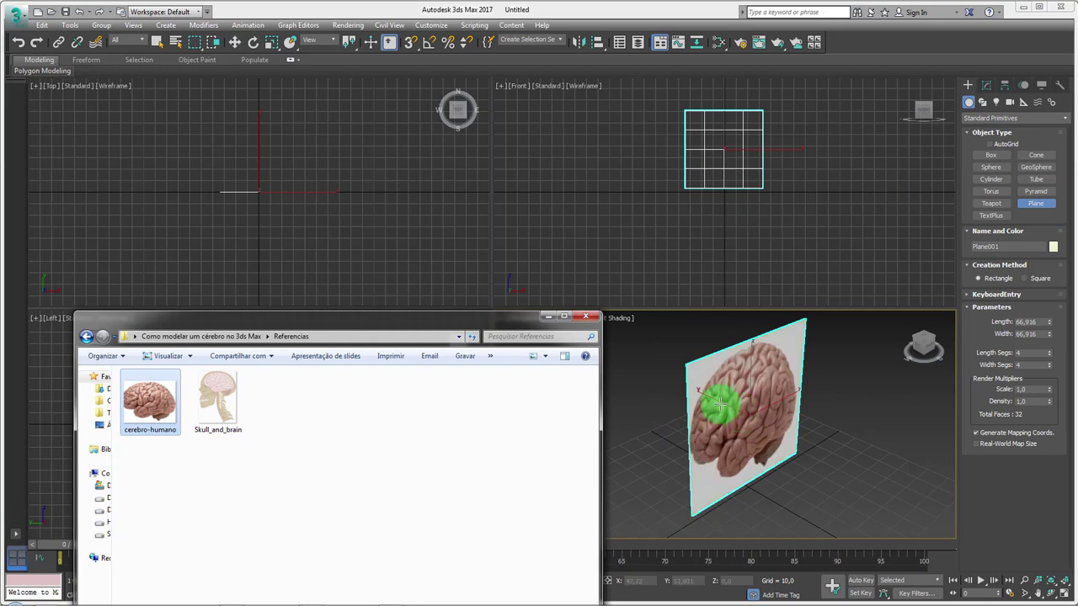
{"action": "left_click", "coordinate": [548, 316]}
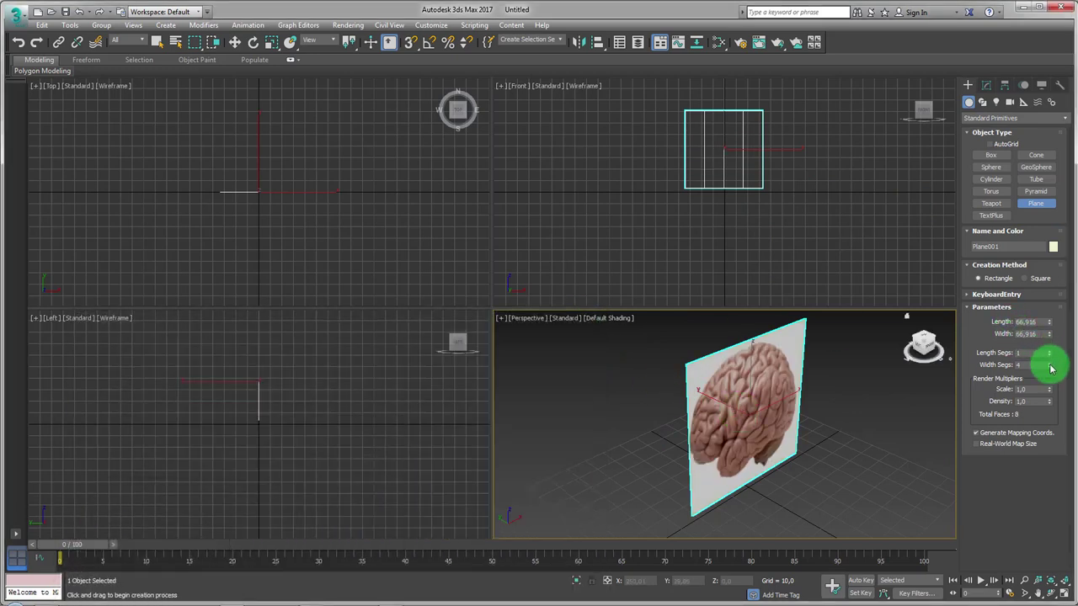
{"action": "right_click", "coordinate": [1051, 368]}
{"action": "middle_click_drag", "start_coordinate": [765, 469], "coordinate": [750, 433], "text": "alt"}
{"action": "left_click_drag", "start_coordinate": [1051, 334], "coordinate": [1051, 336]}
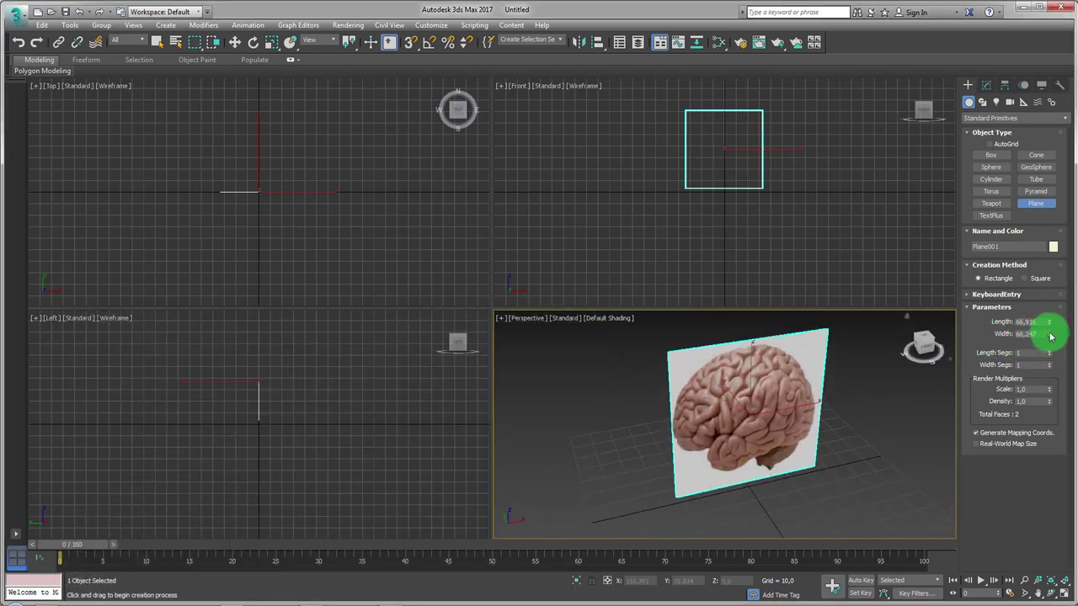
Move the reference plane along Y to 78.443
{"action": "middle_click_drag", "start_coordinate": [686, 361], "coordinate": [700, 408], "text": "alt"}
{"action": "key", "text": "w"}
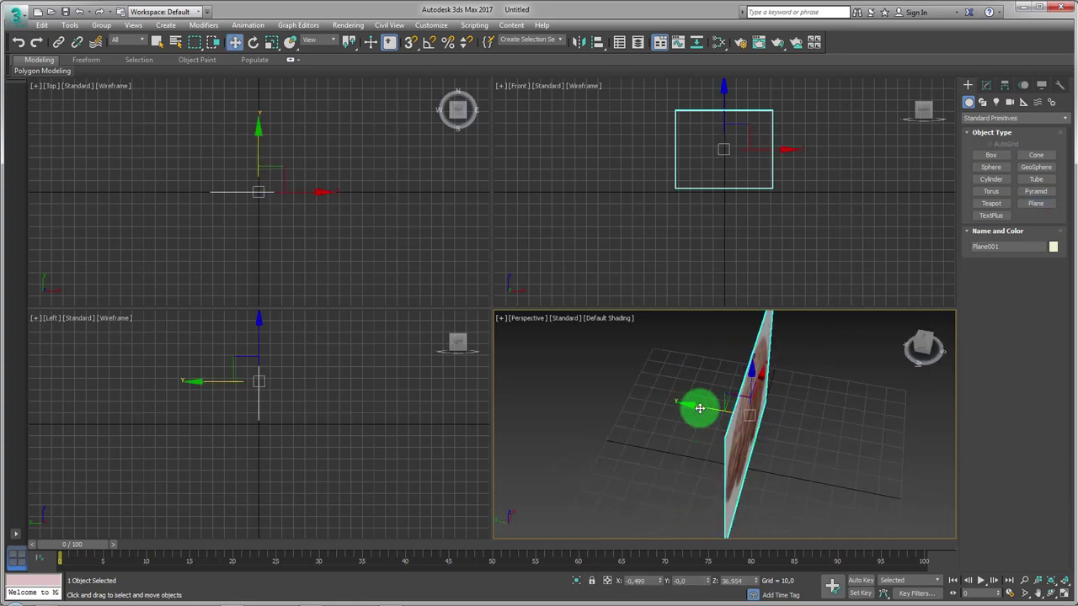
{"action": "left_click_drag", "start_coordinate": [699, 409], "coordinate": [613, 418]}
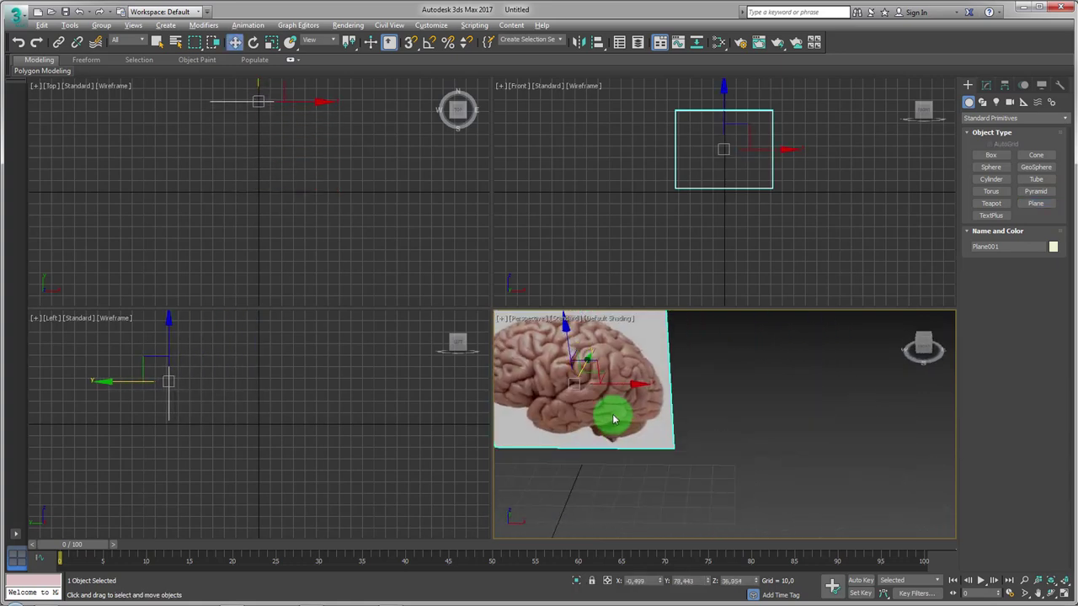
{"action": "scroll", "coordinate": [736, 408], "scroll_direction": "down", "scroll_amount": 3}
{"action": "scroll", "coordinate": [733, 419], "scroll_direction": "up", "scroll_amount": 2}
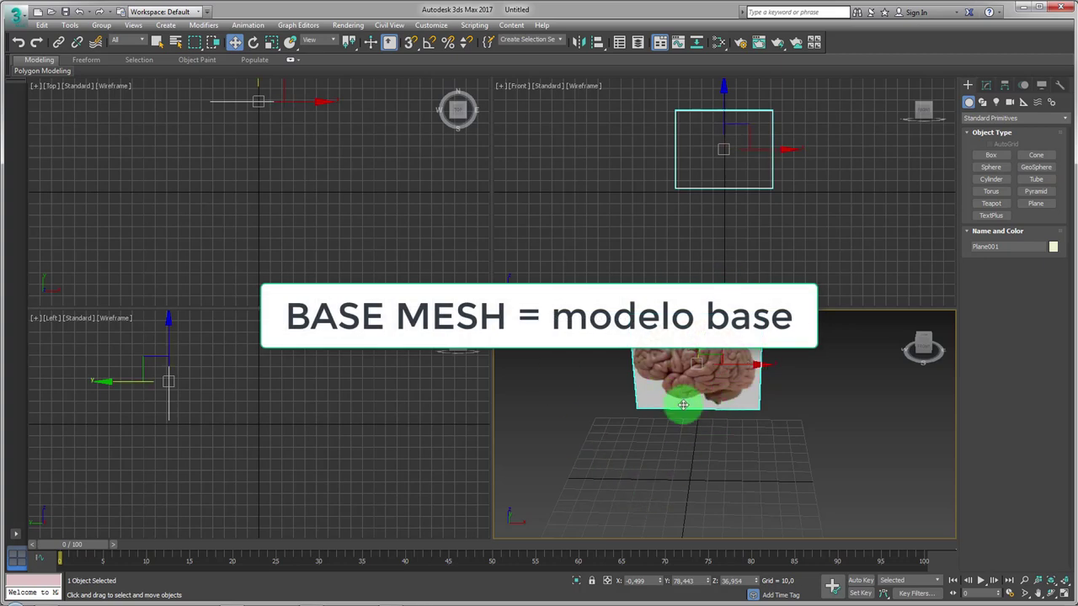
{"action": "middle_click_drag", "start_coordinate": [683, 405], "coordinate": [697, 410]}
Create a box and add a TurboSmooth modifier with Iterations 2
{"action": "left_click", "coordinate": [990, 155]}
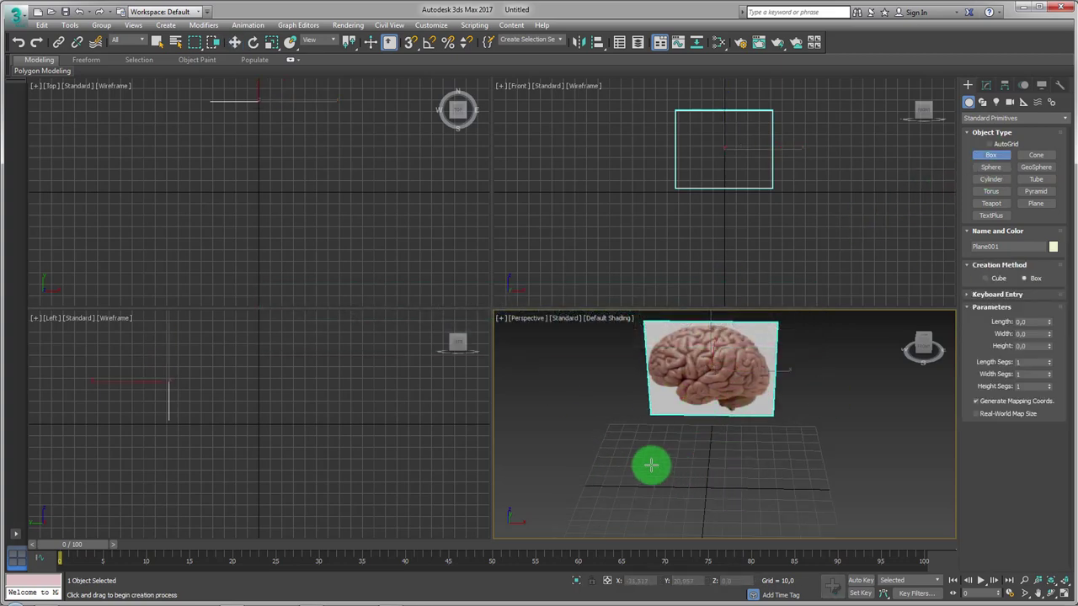
{"action": "left_click_drag", "start_coordinate": [650, 465], "coordinate": [765, 512]}
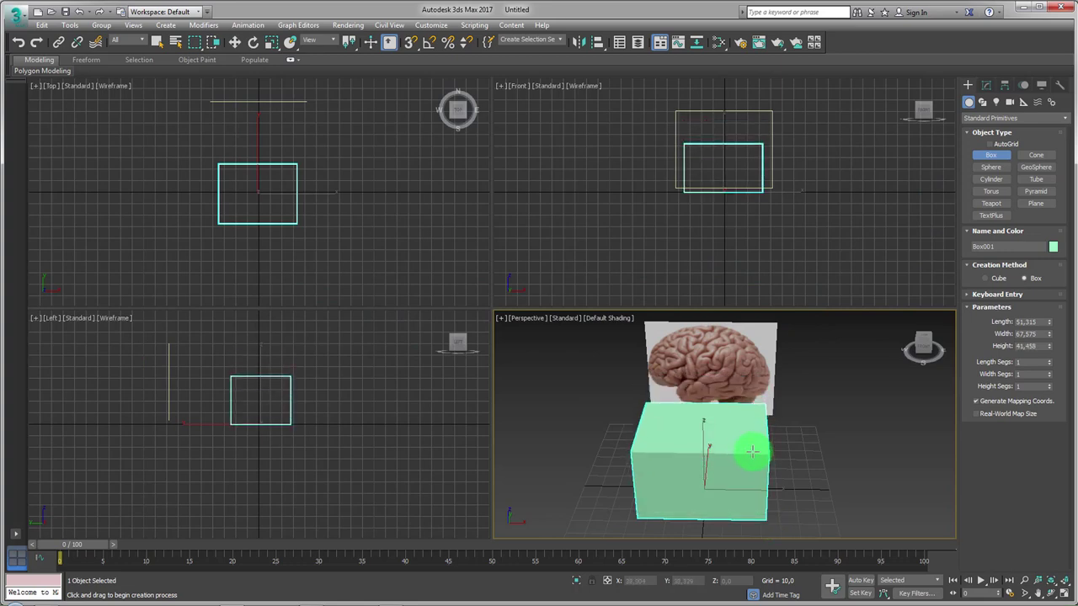
{"action": "key", "text": "w"}
{"action": "left_click", "coordinate": [986, 85]}
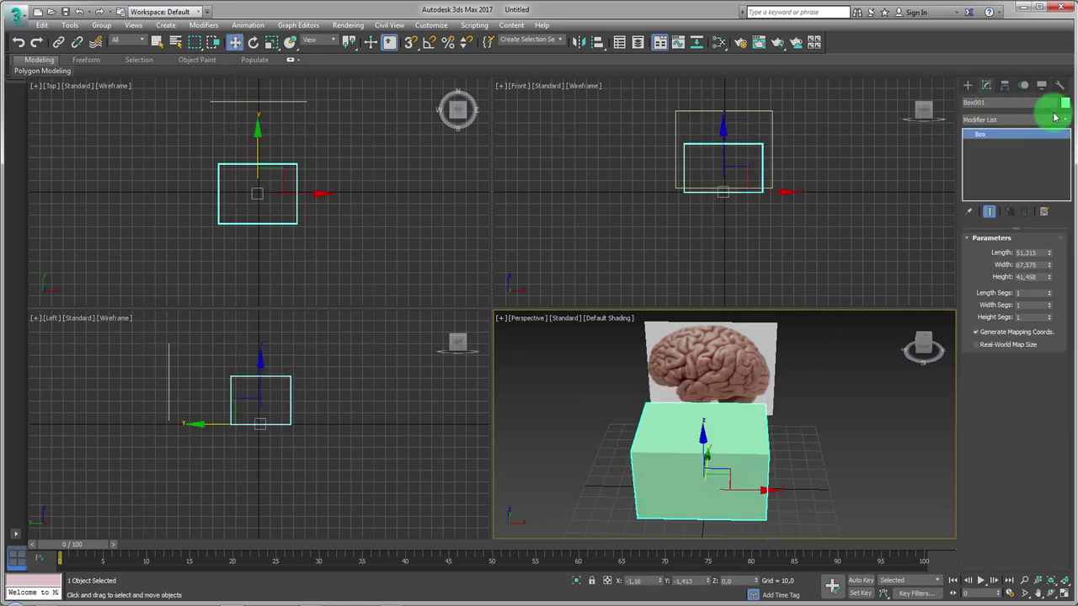
{"action": "left_click", "coordinate": [1066, 118]}
{"action": "left_click_drag", "start_coordinate": [1067, 193], "coordinate": [1063, 433]}
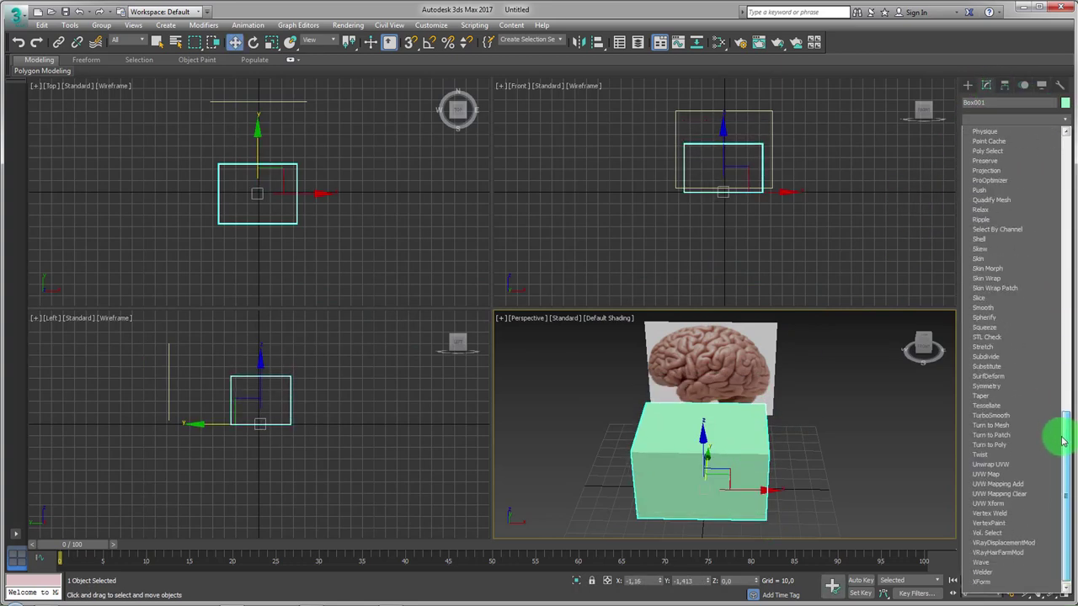
{"action": "left_click", "coordinate": [992, 415]}
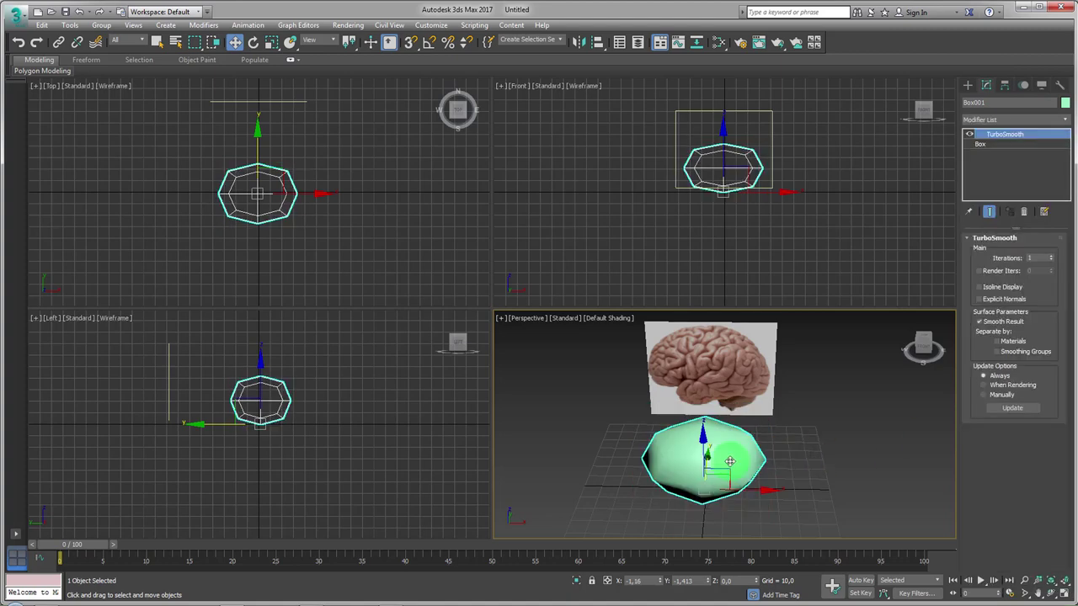
{"action": "left_click", "coordinate": [1050, 255]}
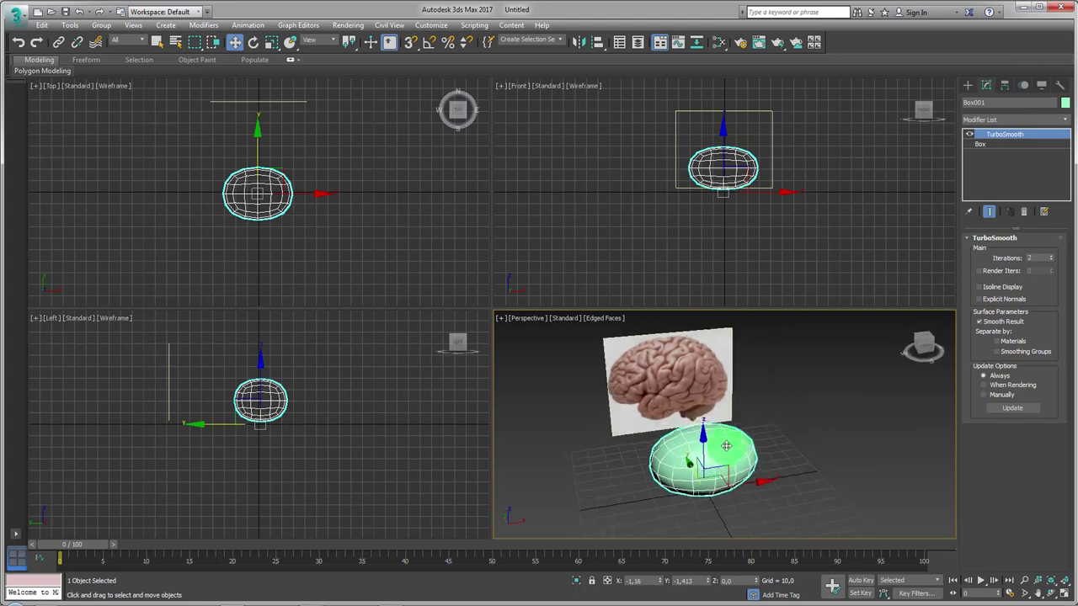
Move the smoothed box up over the brain photo in the shaded Front view
{"action": "mouse_move", "coordinate": [709, 455]}
{"action": "middle_mouse_down"}
{"action": "mouse_move", "coordinate": [720, 256]}
{"action": "mouse_move", "coordinate": [710, 247]}
{"action": "mouse_move", "coordinate": [725, 257]}
{"action": "middle_mouse_up"}
{"action": "key", "text": "F3"}
{"action": "scroll", "coordinate": [728, 257], "scroll_direction": "up", "scroll_amount": 3}
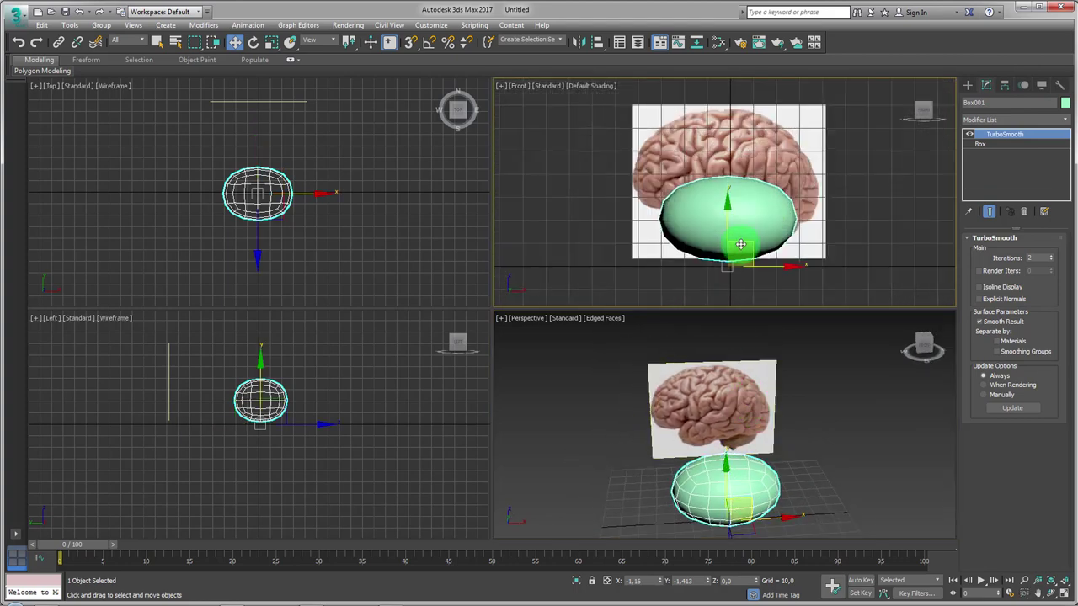
{"action": "scroll", "coordinate": [731, 258], "scroll_direction": "up", "scroll_amount": 2}
{"action": "left_click_drag", "start_coordinate": [732, 258], "coordinate": [741, 177]}
{"action": "scroll", "coordinate": [748, 227], "scroll_direction": "down", "scroll_amount": 3}
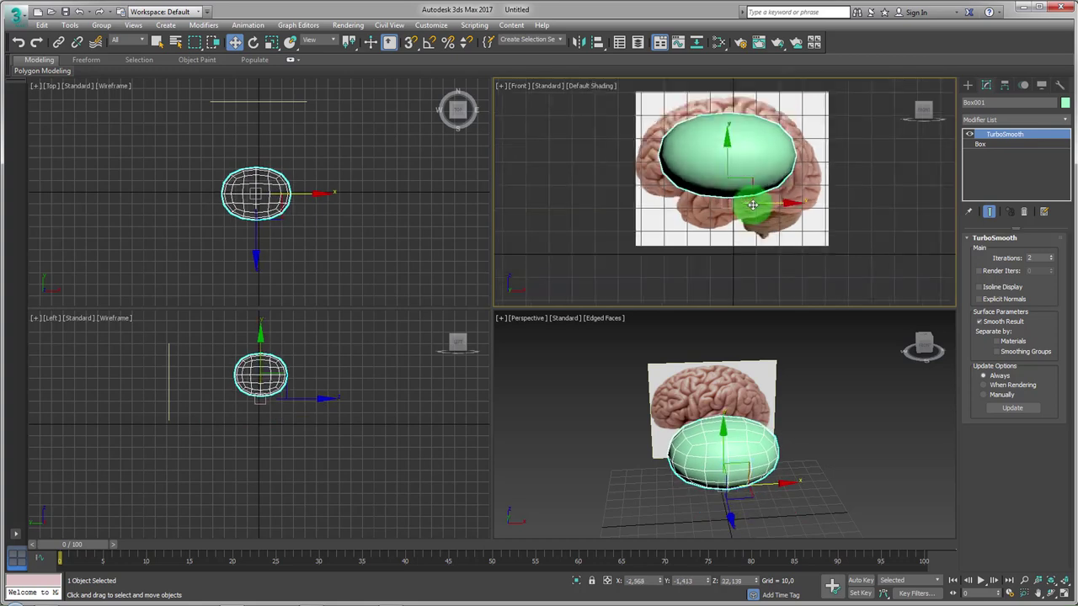
Uniformly scale and reposition the box to match the brain outline
{"action": "key", "text": "r"}
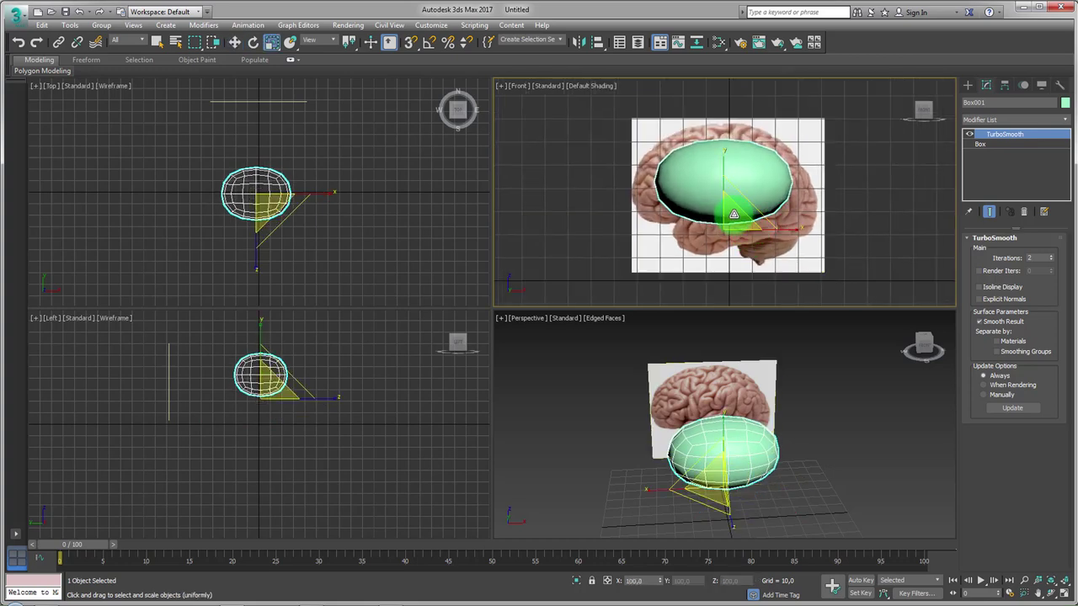
{"action": "left_click_drag", "start_coordinate": [732, 216], "coordinate": [763, 197]}
{"action": "key", "text": "w"}
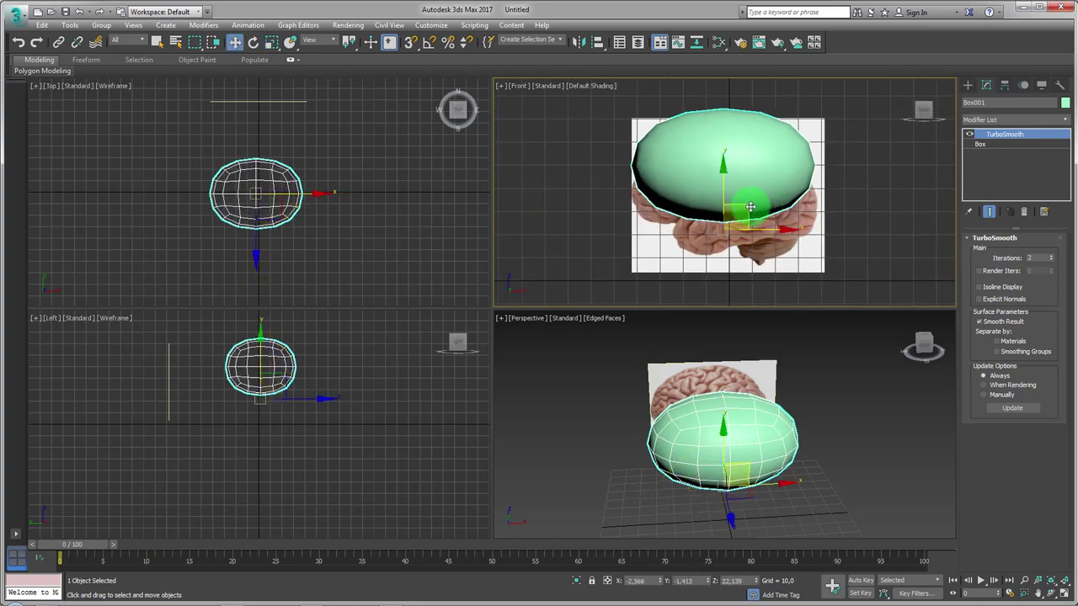
{"action": "left_click_drag", "start_coordinate": [752, 233], "coordinate": [747, 230]}
{"action": "key", "text": "e"}
{"action": "key", "text": "r"}
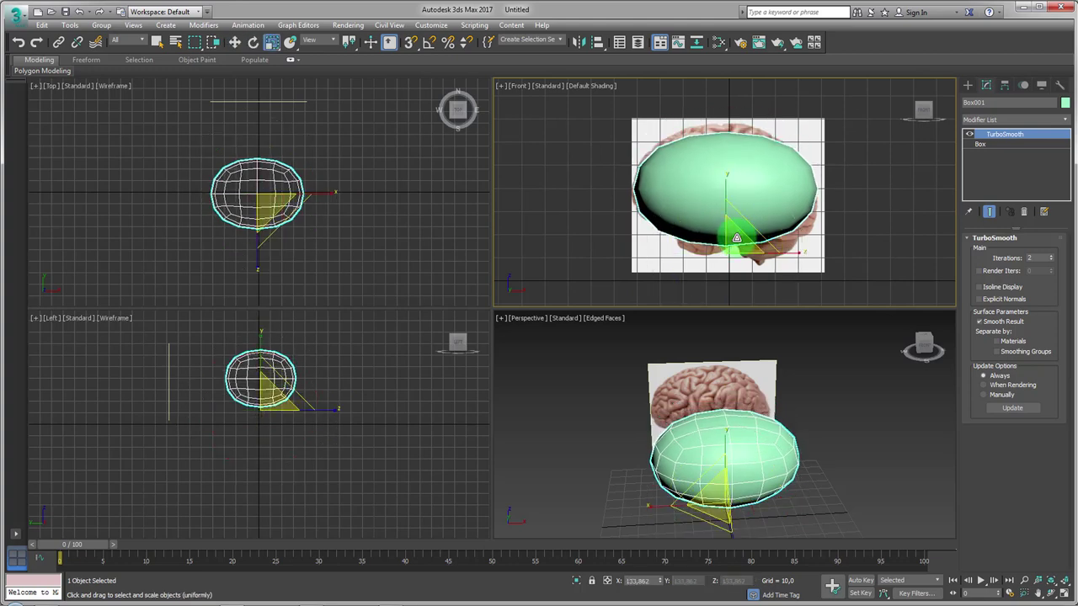
{"action": "left_click_drag", "start_coordinate": [728, 186], "coordinate": [765, 228]}
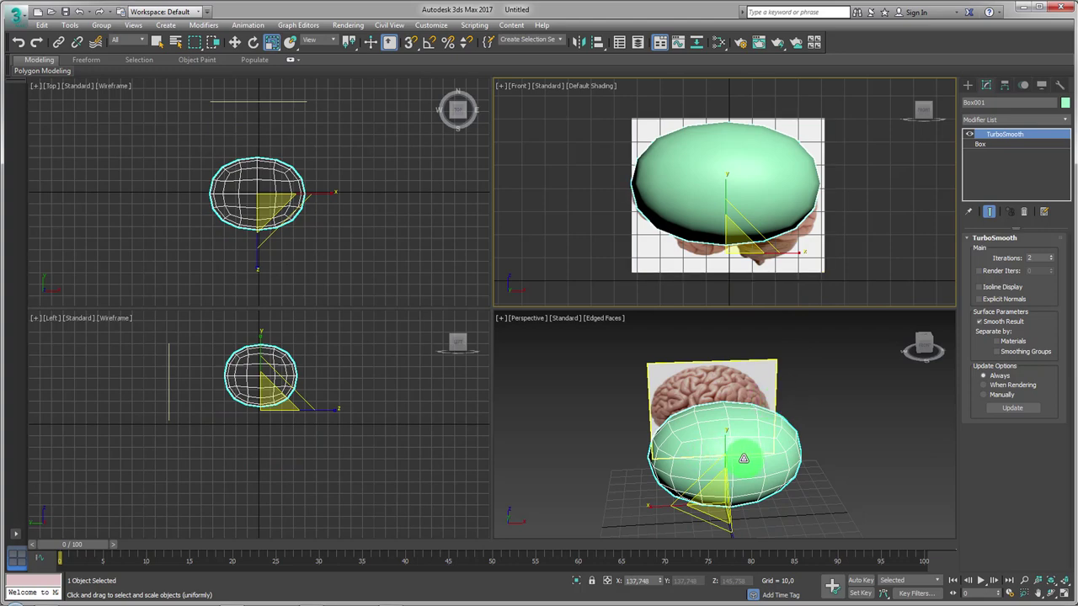
{"action": "middle_click_drag", "start_coordinate": [743, 459], "coordinate": [774, 413]}
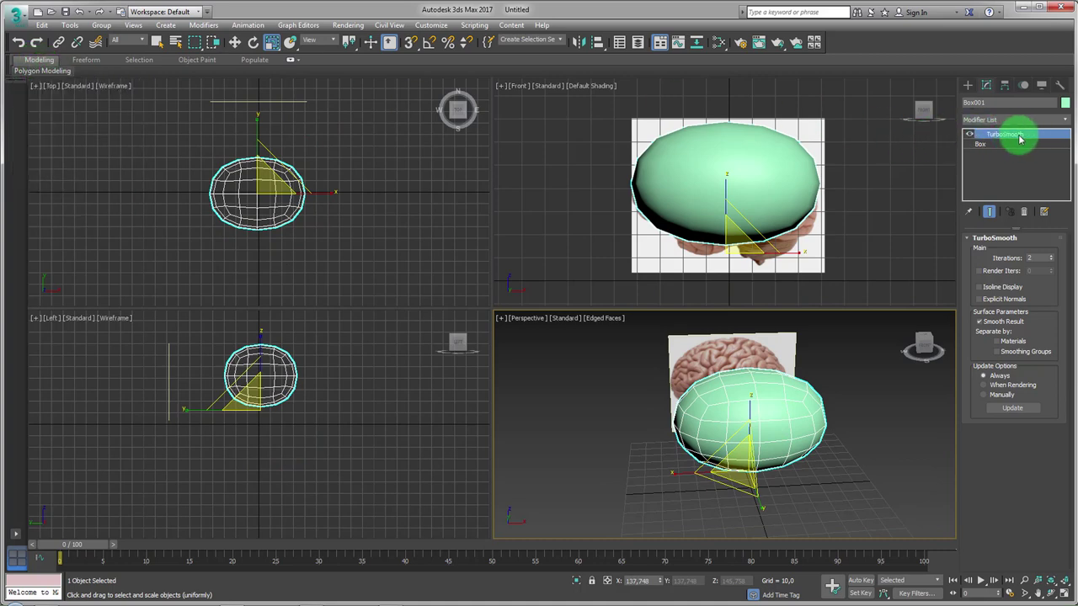
{"action": "left_click_drag", "start_coordinate": [1018, 139], "coordinate": [989, 143]}
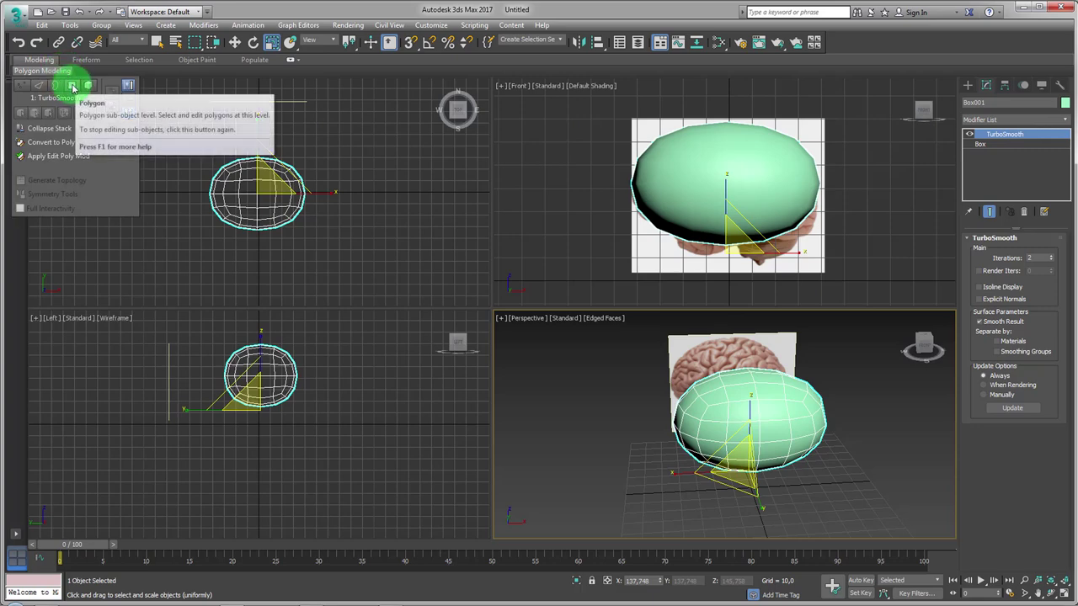
Add an Edit Poly modifier above TurboSmooth, switch to Edge level, and show the Freeform tools
{"action": "left_click", "coordinate": [74, 87]}
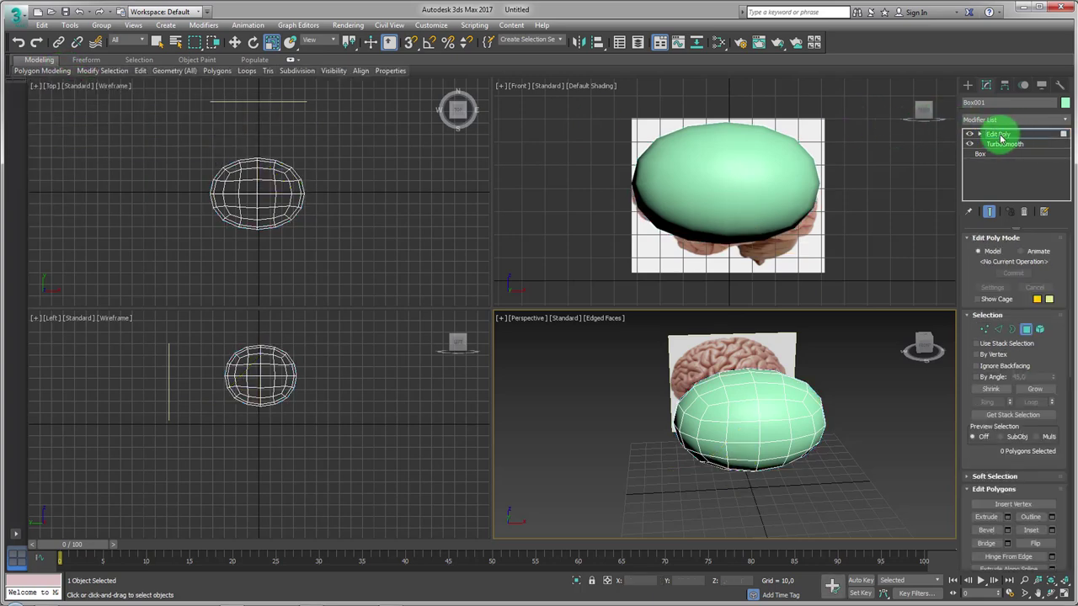
{"action": "left_click", "coordinate": [19, 80]}
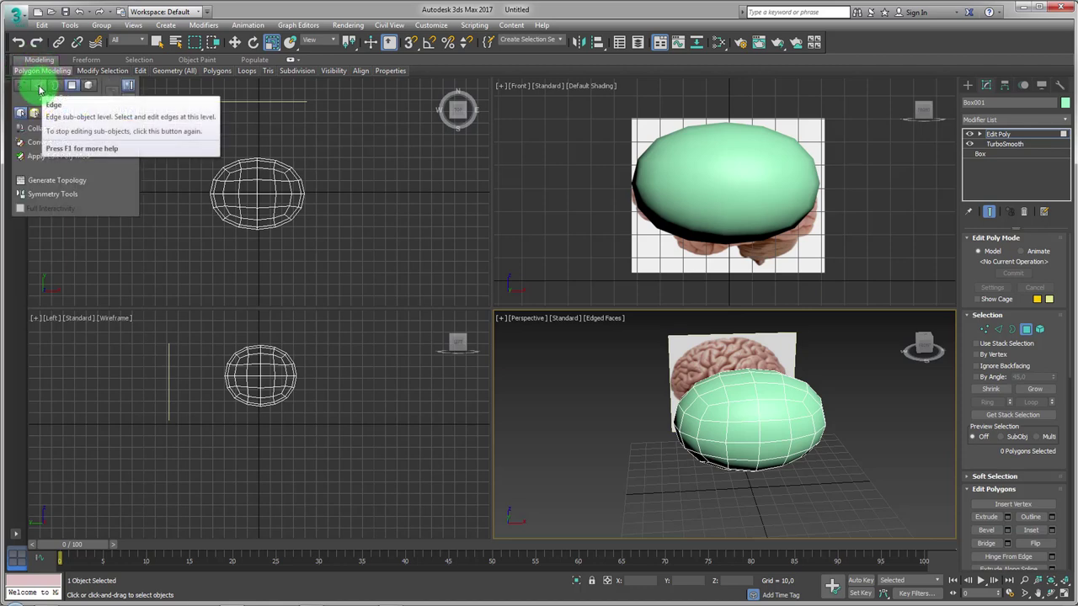
{"action": "left_click", "coordinate": [40, 88]}
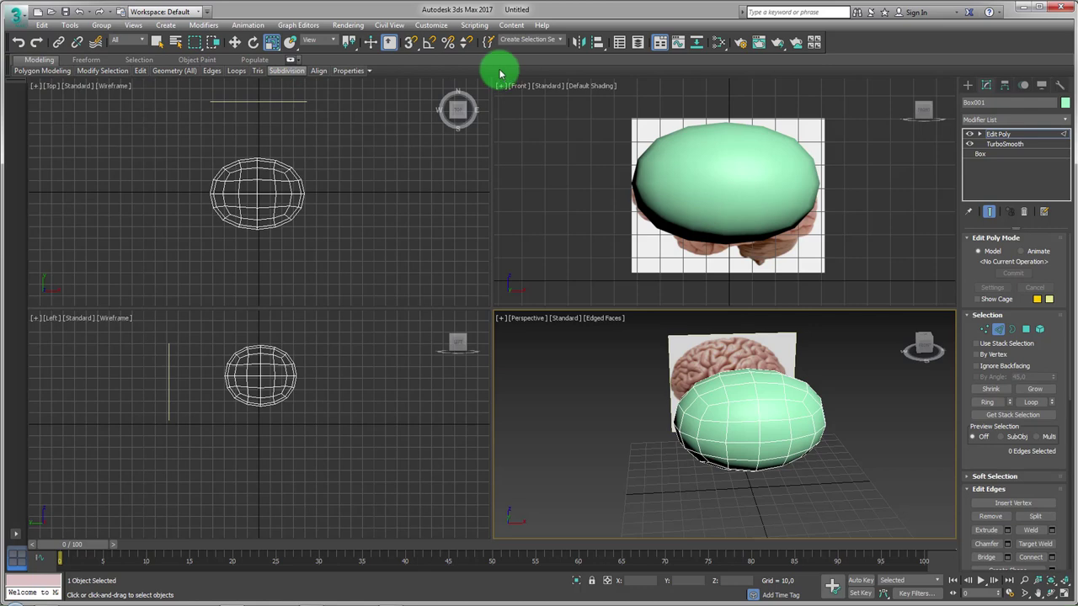
{"action": "left_click", "coordinate": [291, 59]}
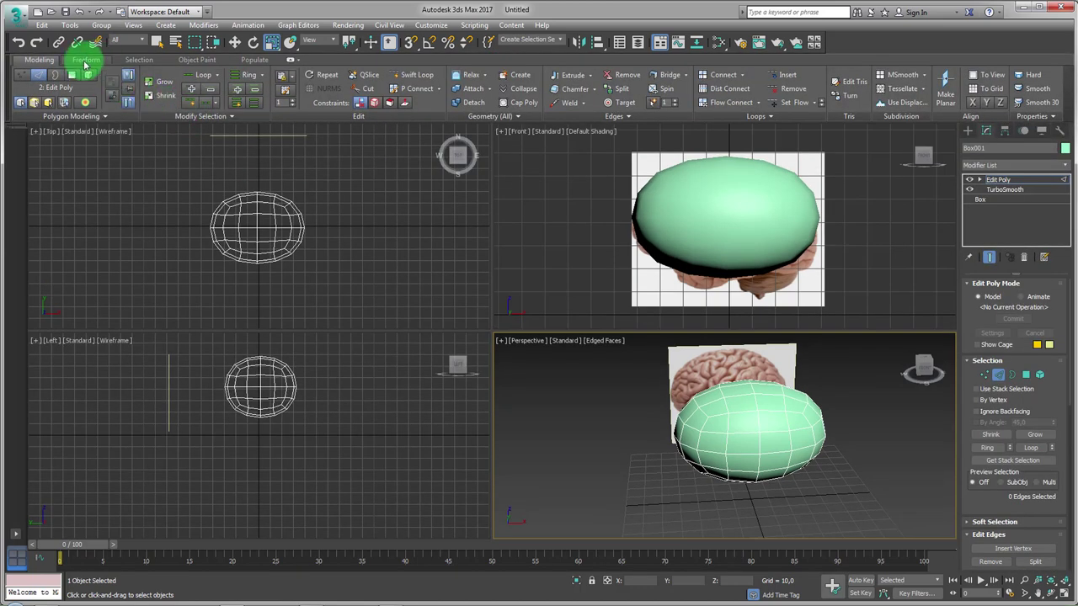
{"action": "left_click", "coordinate": [85, 61]}
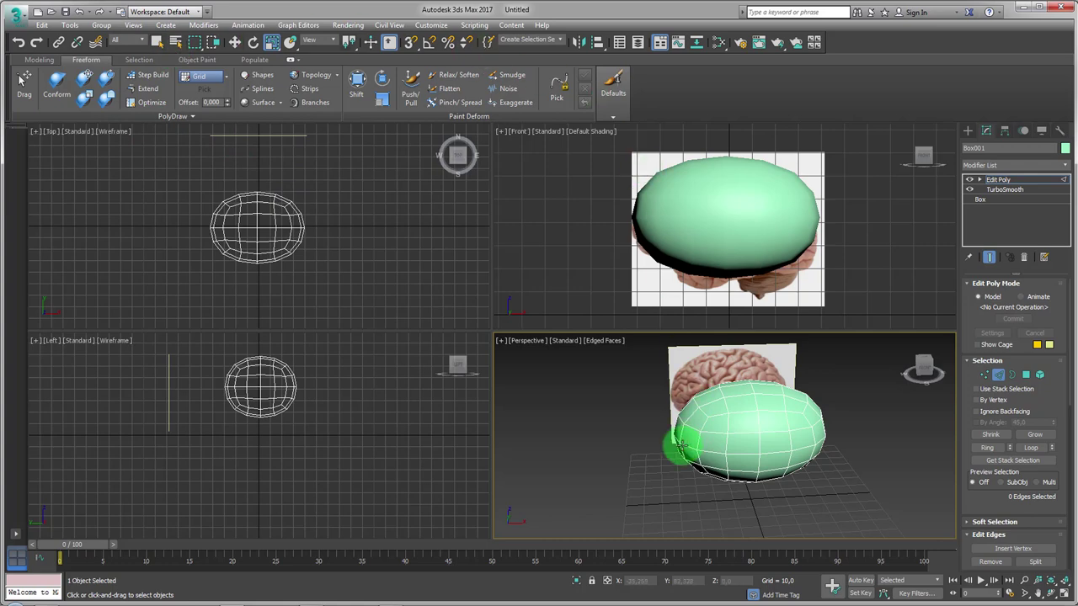
Maximize the Perspective view with Alt+W and change the mesh's object colour to blue
{"action": "middle_click_drag", "start_coordinate": [590, 428], "coordinate": [596, 458], "text": "alt"}
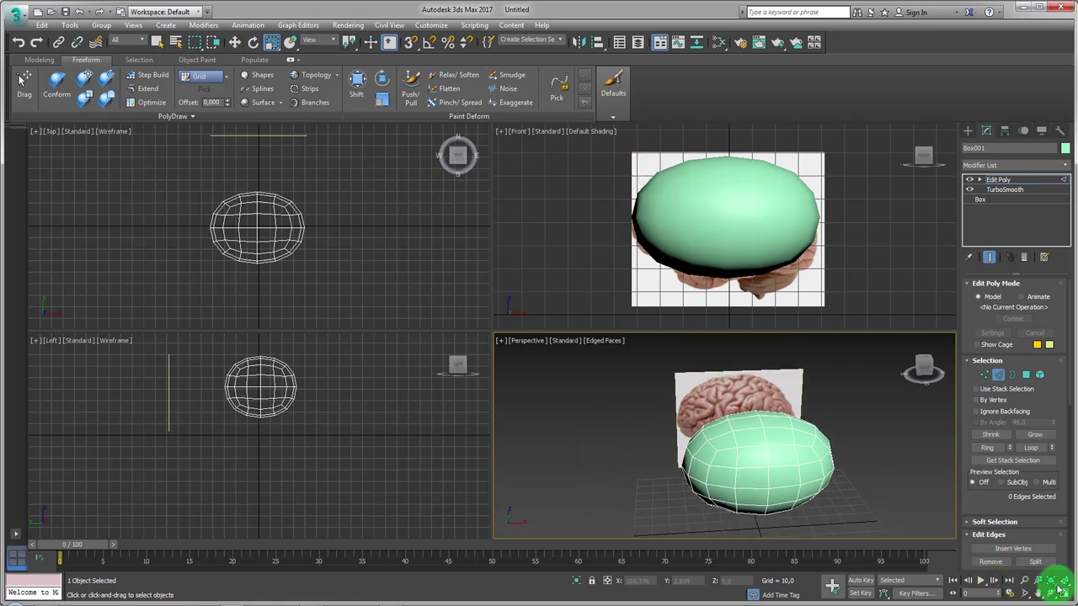
{"action": "key", "text": "alt+w"}
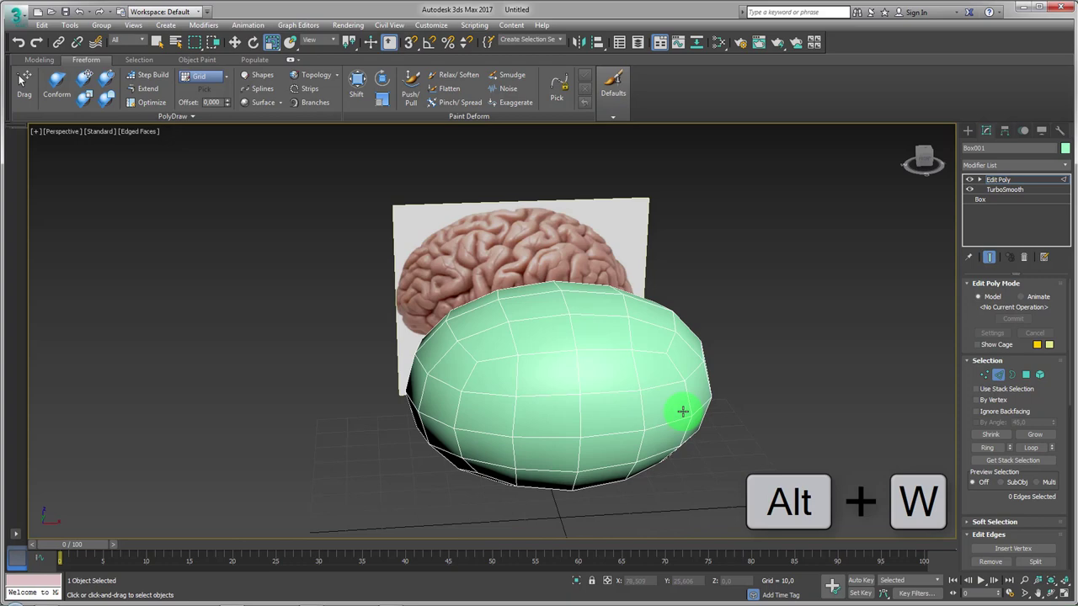
{"action": "mouse_move", "coordinate": [538, 352]}
{"action": "middle_mouse_down"}
{"action": "mouse_move", "coordinate": [533, 341]}
{"action": "mouse_move", "coordinate": [527, 359]}
{"action": "mouse_move", "coordinate": [601, 363]}
{"action": "mouse_move", "coordinate": [538, 390]}
{"action": "mouse_move", "coordinate": [572, 361]}
{"action": "middle_mouse_up"}
{"action": "left_click", "coordinate": [1064, 149]}
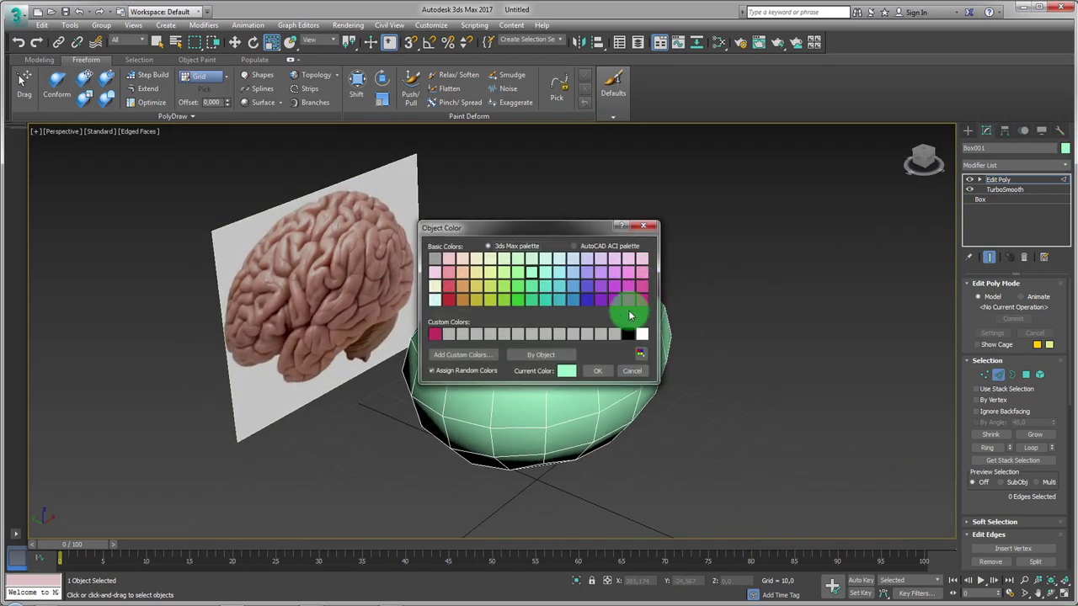
{"action": "left_click", "coordinate": [586, 300]}
{"action": "left_click", "coordinate": [597, 371]}
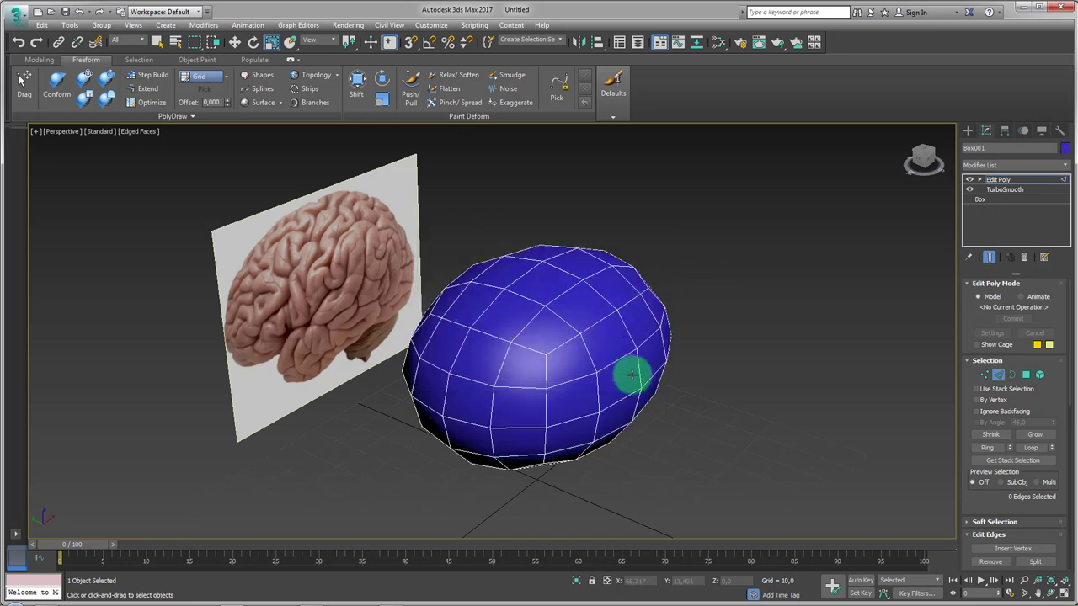
{"action": "mouse_move", "coordinate": [631, 375]}
{"action": "middle_mouse_down", "text": "alt"}
{"action": "mouse_move", "coordinate": [635, 387]}
{"action": "mouse_move", "coordinate": [481, 337]}
{"action": "middle_mouse_up", "text": "alt"}
{"action": "mouse_move", "coordinate": [643, 315]}
{"action": "middle_mouse_down", "text": "alt"}
{"action": "mouse_move", "coordinate": [657, 392]}
{"action": "mouse_move", "coordinate": [662, 332]}
{"action": "middle_mouse_up", "text": "alt"}
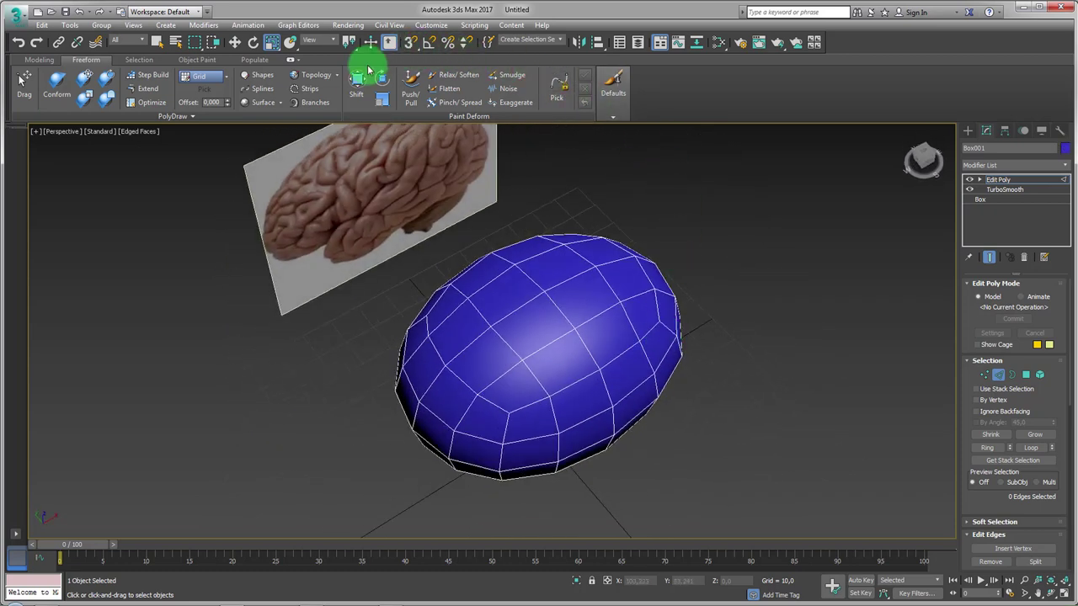
Activate the Shift brush, try and cancel test strokes on the mesh, then expand Shift Options
{"action": "left_click", "coordinate": [360, 79]}
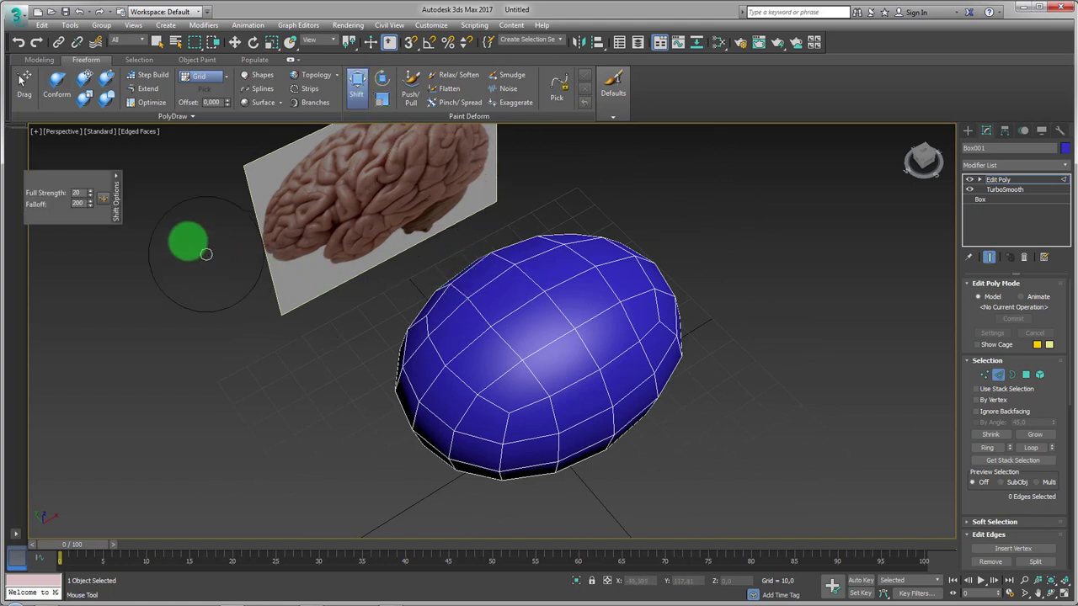
{"action": "mouse_move", "coordinate": [655, 347]}
{"action": "left_mouse_down"}
{"action": "mouse_move", "coordinate": [665, 280]}
{"action": "mouse_move", "coordinate": [697, 384]}
{"action": "mouse_move", "coordinate": [733, 197]}
{"action": "mouse_move", "coordinate": [656, 337]}
{"action": "mouse_move", "coordinate": [720, 386]}
{"action": "mouse_move", "coordinate": [783, 277]}
{"action": "mouse_move", "coordinate": [648, 396]}
{"action": "mouse_move", "coordinate": [758, 455]}
{"action": "mouse_move", "coordinate": [745, 280]}
{"action": "left_mouse_up"}
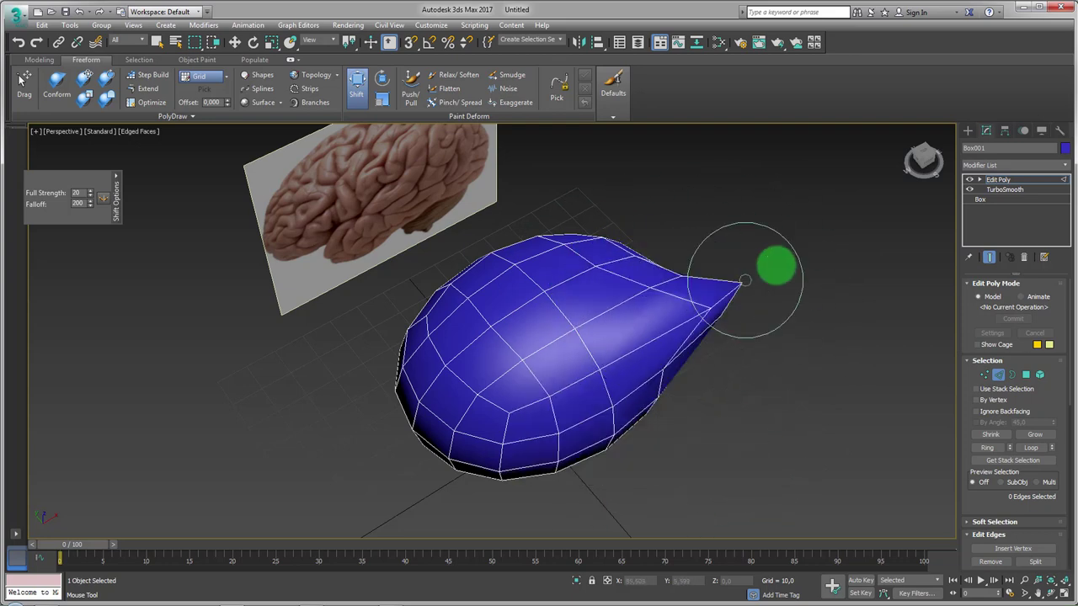
{"action": "right_click", "coordinate": [746, 281]}
{"action": "left_click_drag", "start_coordinate": [548, 264], "coordinate": [825, 294]}
{"action": "right_click", "coordinate": [821, 299]}
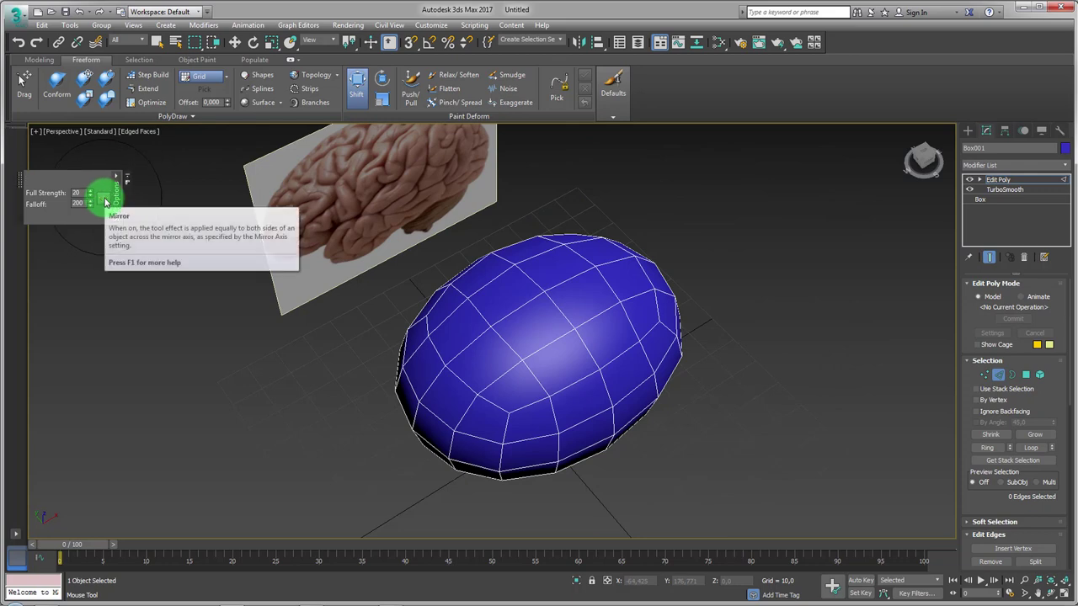
{"action": "left_click_drag", "start_coordinate": [500, 368], "coordinate": [375, 377]}
{"action": "left_click_drag", "start_coordinate": [560, 336], "coordinate": [404, 332]}
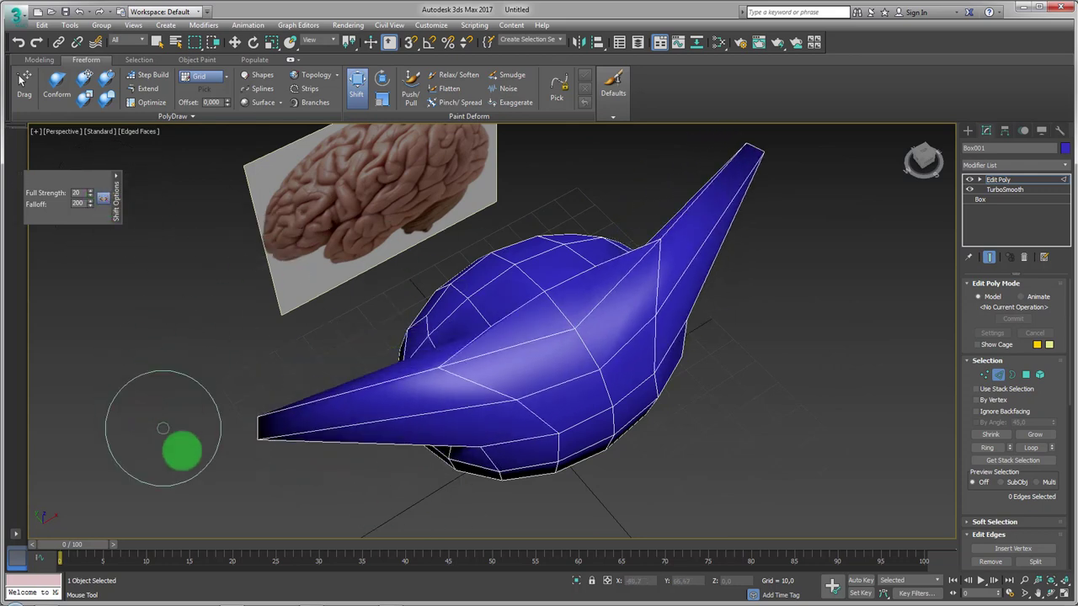
{"action": "left_click_drag", "start_coordinate": [539, 336], "coordinate": [791, 547]}
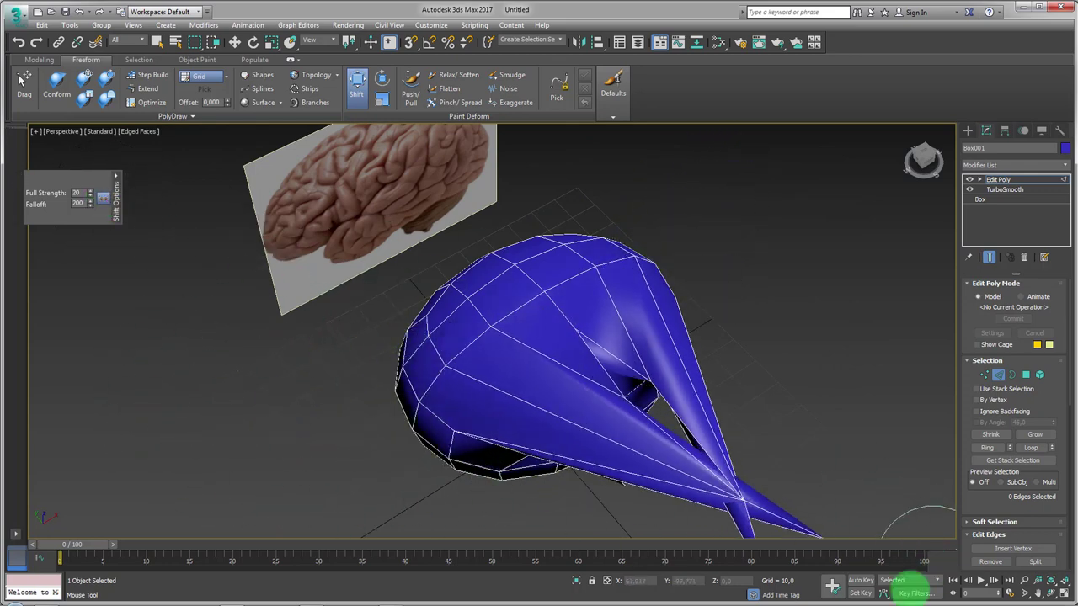
{"action": "key", "text": "ctrl+z"}
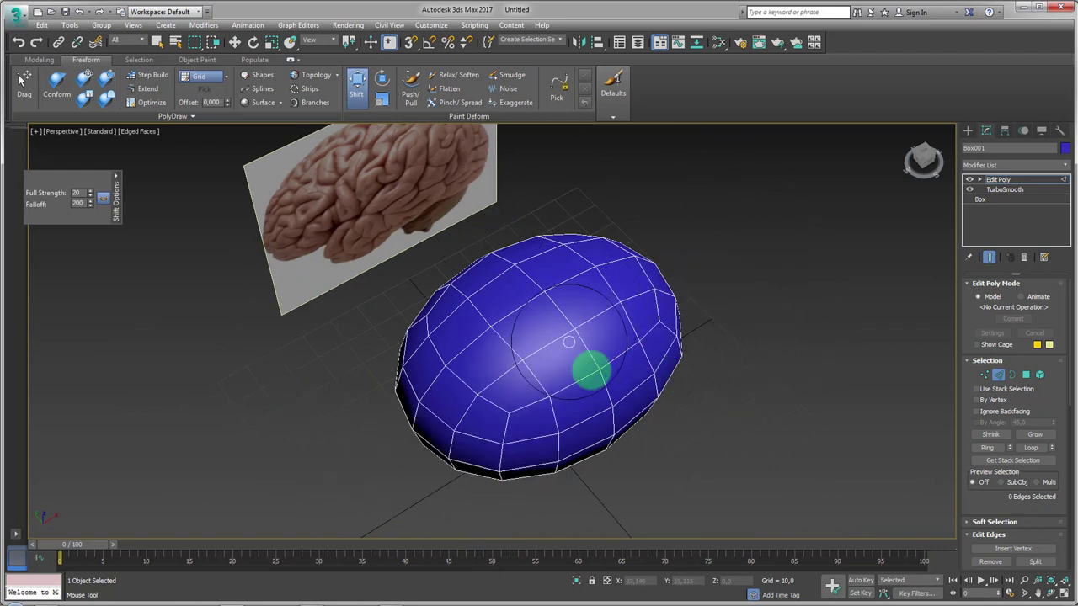
{"action": "mouse_move", "coordinate": [606, 367]}
{"action": "left_mouse_down"}
{"action": "mouse_move", "coordinate": [511, 280]}
{"action": "mouse_move", "coordinate": [530, 278]}
{"action": "left_mouse_up"}
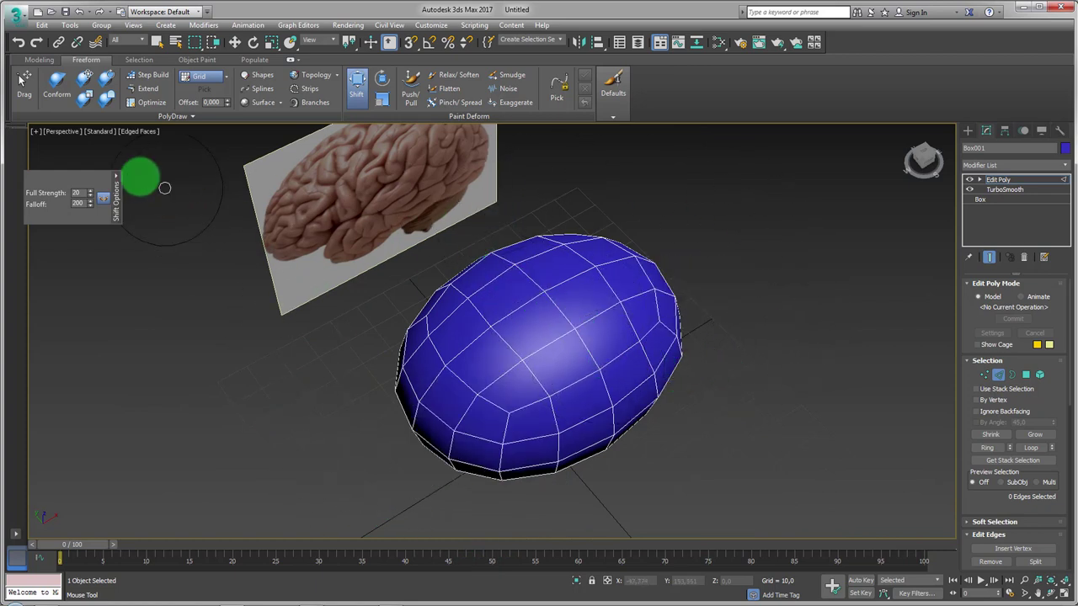
{"action": "left_click", "coordinate": [118, 199]}
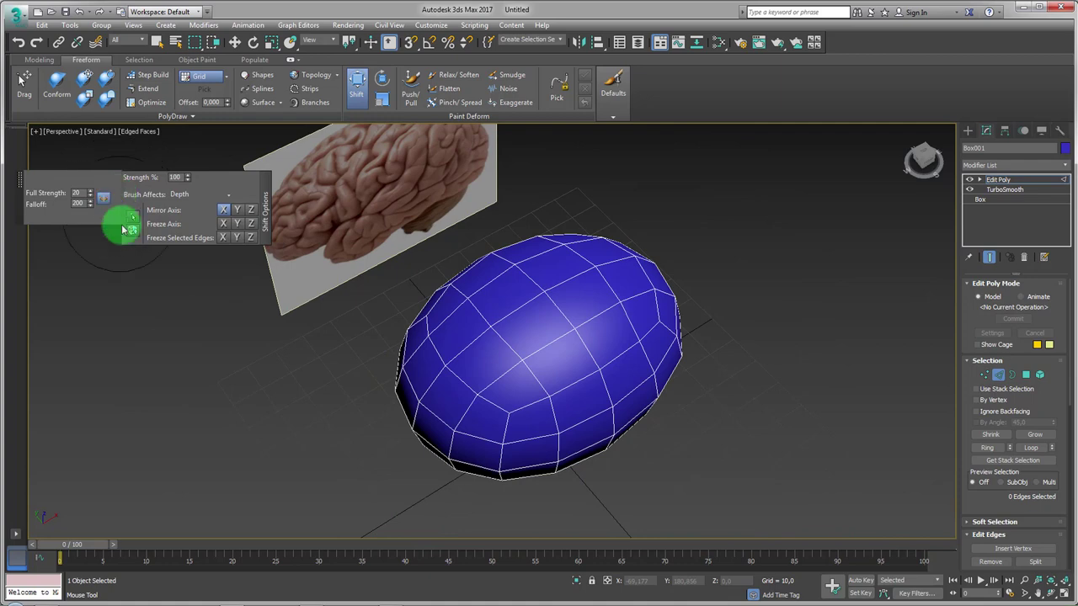
Change the Shift brush mirror axis and undo the test pulls on the mesh
{"action": "left_click", "coordinate": [243, 238]}
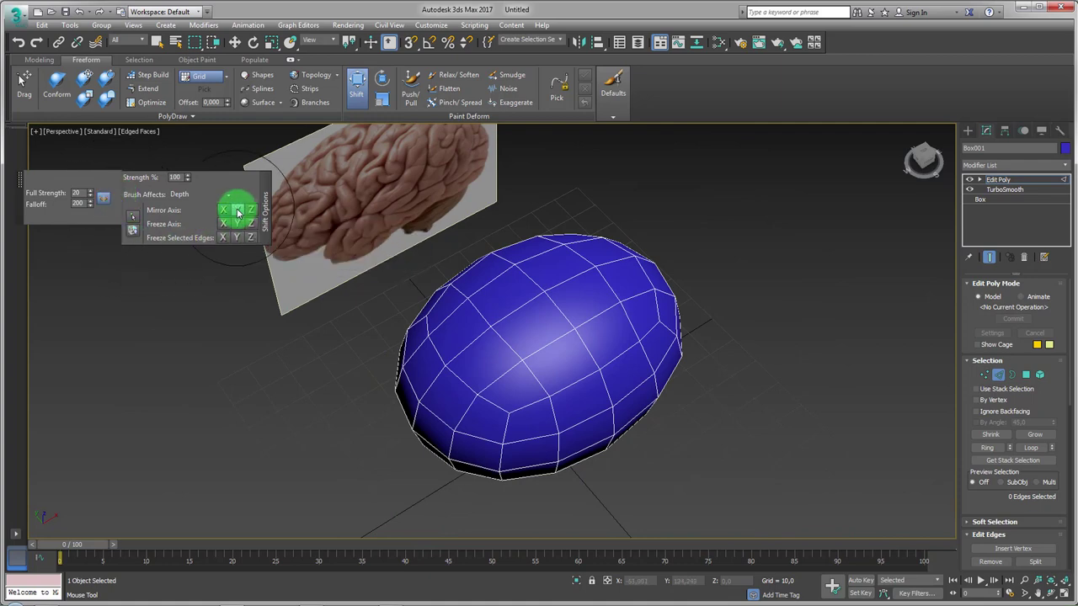
{"action": "left_click_drag", "start_coordinate": [577, 442], "coordinate": [741, 481]}
{"action": "key", "text": "ctrl+z"}
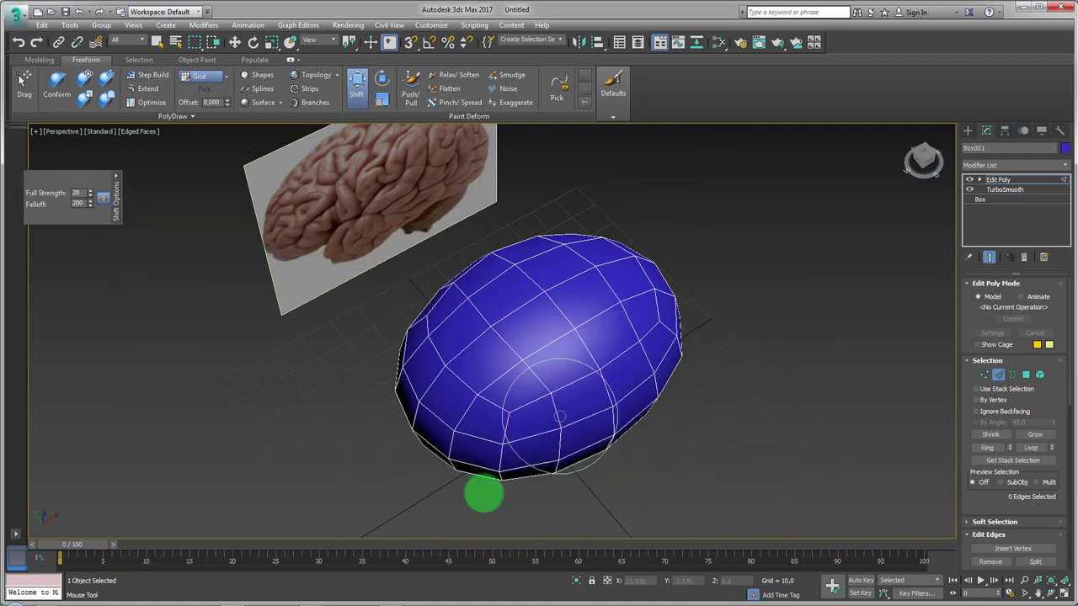
{"action": "mouse_move", "coordinate": [481, 493]}
{"action": "left_mouse_down"}
{"action": "mouse_move", "coordinate": [493, 351]}
{"action": "mouse_move", "coordinate": [685, 421]}
{"action": "left_mouse_up"}
{"action": "key", "text": "ctrl+z"}
{"action": "key", "text": "ctrl+z"}
Set the brush to Full Strength 34 and Falloff 223, with the reference image behind the mesh
{"action": "middle_click_drag", "start_coordinate": [440, 193], "coordinate": [436, 274], "text": "alt"}
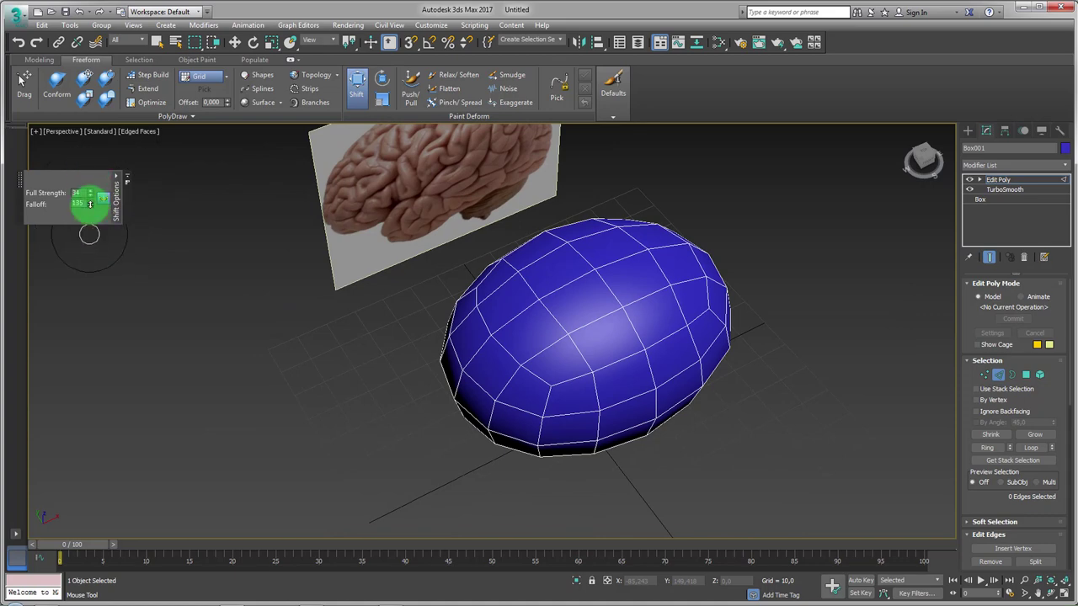
{"action": "left_click_drag", "start_coordinate": [90, 203], "coordinate": [92, 157]}
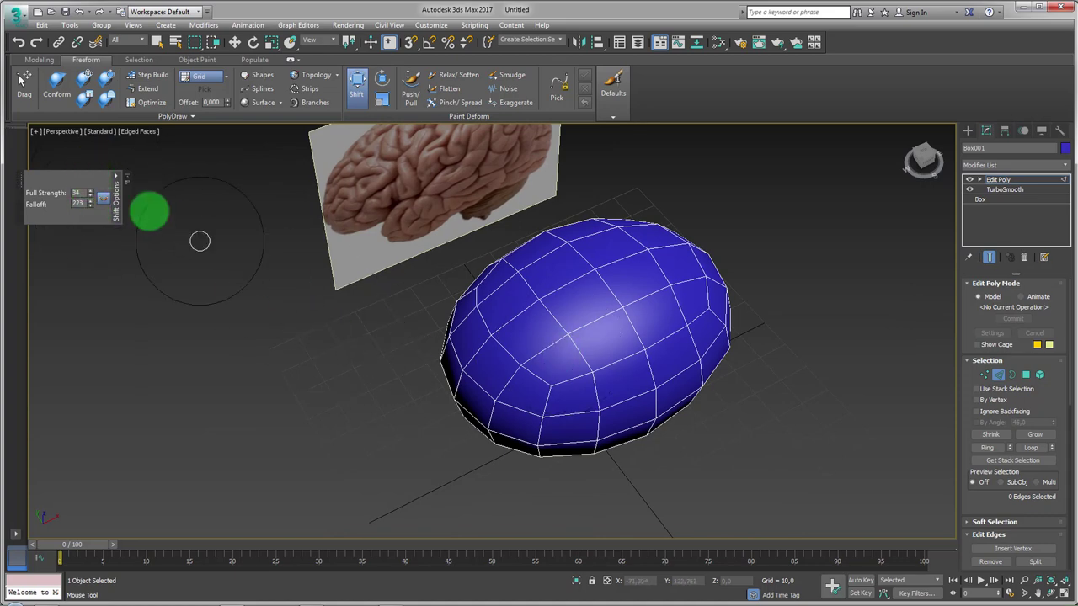
{"action": "mouse_move", "coordinate": [596, 291]}
{"action": "middle_mouse_down", "text": "alt"}
{"action": "mouse_move", "coordinate": [500, 264]}
{"action": "mouse_move", "coordinate": [589, 278]}
{"action": "mouse_move", "coordinate": [373, 378]}
{"action": "middle_mouse_up", "text": "alt"}
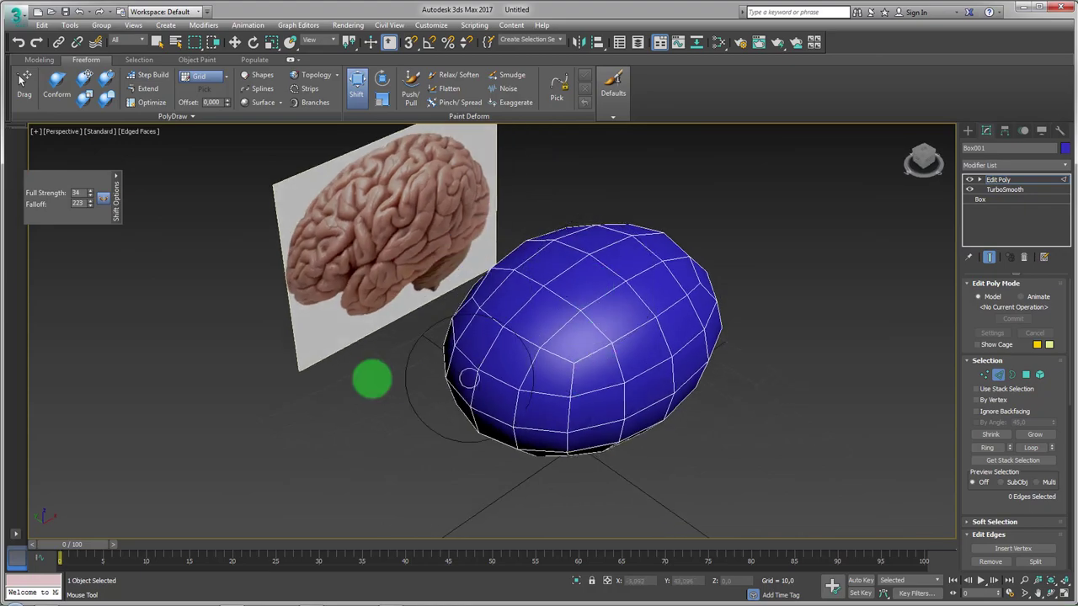
{"action": "mouse_move", "coordinate": [750, 337]}
{"action": "middle_mouse_down", "text": "alt"}
{"action": "mouse_move", "coordinate": [688, 328]}
{"action": "mouse_move", "coordinate": [744, 342]}
{"action": "mouse_move", "coordinate": [671, 397]}
{"action": "mouse_move", "coordinate": [685, 376]}
{"action": "mouse_move", "coordinate": [691, 317]}
{"action": "mouse_move", "coordinate": [620, 306]}
{"action": "mouse_move", "coordinate": [680, 308]}
{"action": "middle_mouse_up", "text": "alt"}
Show the mesh in Front view with Edged Faces (F4) and See-Through (Alt+X)
{"action": "key", "text": "f"}
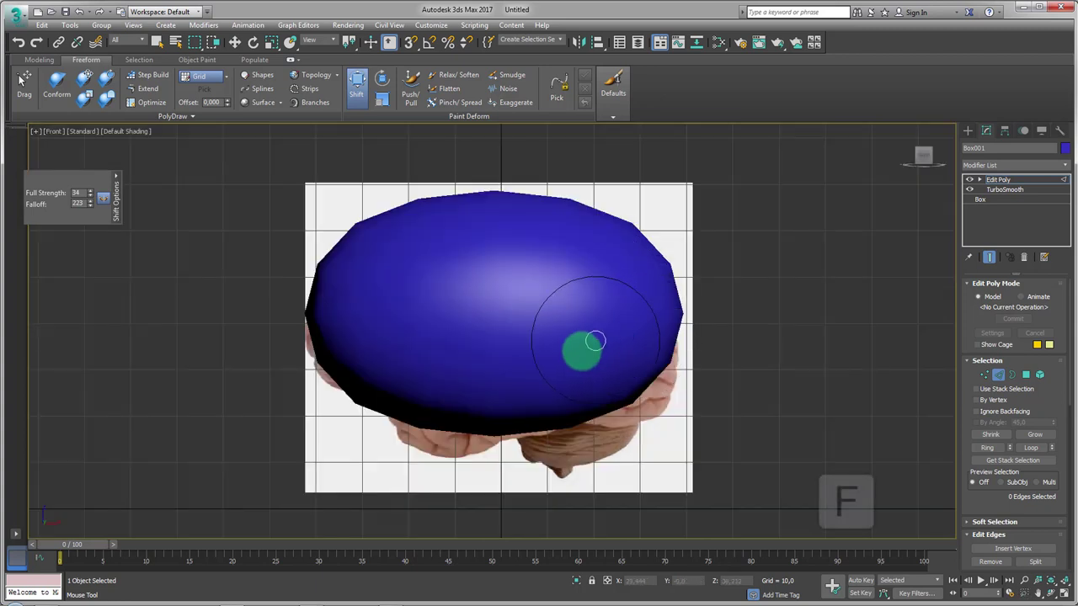
{"action": "scroll", "coordinate": [573, 333], "scroll_direction": "down", "scroll_amount": 1}
{"action": "key", "text": "F4"}
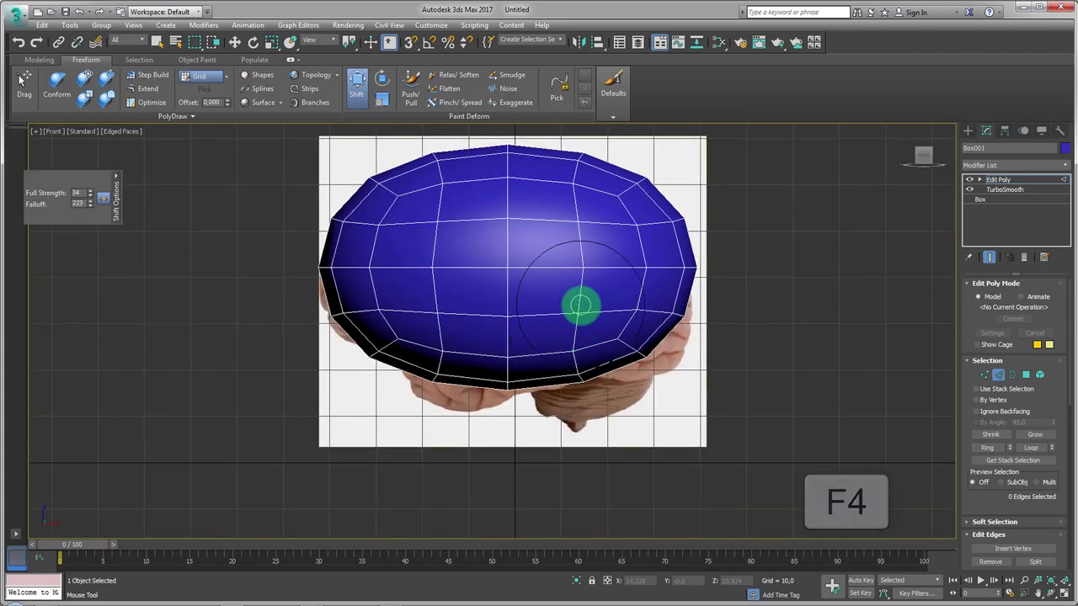
{"action": "key", "text": "alt+x"}
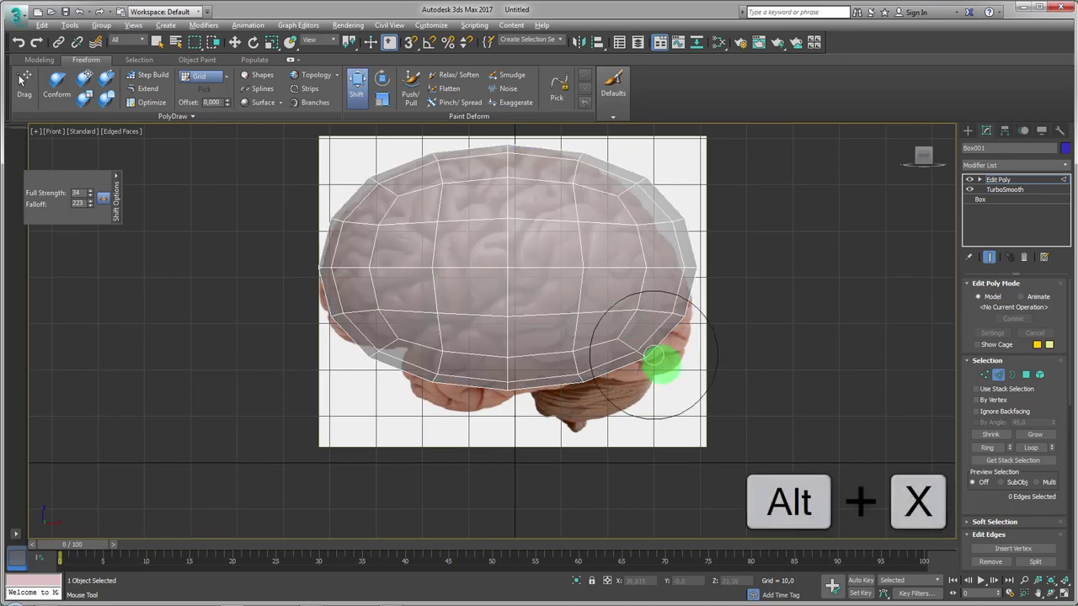
{"action": "mouse_move", "coordinate": [390, 346]}
{"action": "middle_mouse_down", "text": "alt"}
{"action": "mouse_move", "coordinate": [428, 409]}
{"action": "mouse_move", "coordinate": [435, 396]}
{"action": "mouse_move", "coordinate": [469, 428]}
{"action": "mouse_move", "coordinate": [428, 404]}
{"action": "middle_mouse_up", "text": "alt"}
{"action": "key", "text": "f"}
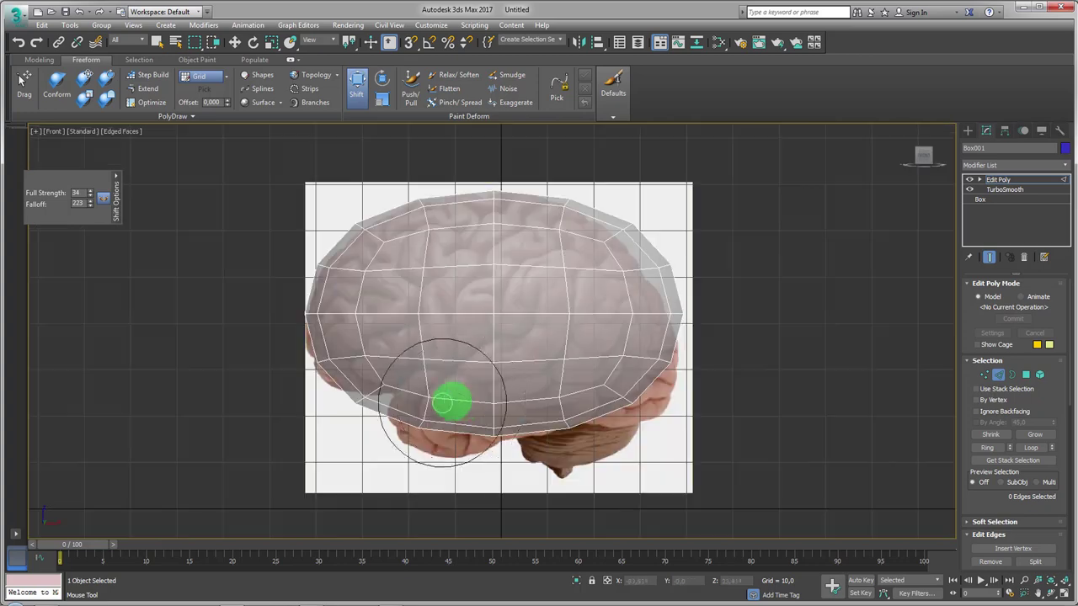
{"action": "scroll", "coordinate": [368, 393], "scroll_direction": "up", "scroll_amount": 2}
Shift-brush the mesh's lower-left, bottom and top edges to follow the brain outline
{"action": "mouse_move", "coordinate": [392, 380]}
{"action": "left_mouse_down"}
{"action": "mouse_move", "coordinate": [463, 303]}
{"action": "mouse_move", "coordinate": [298, 343]}
{"action": "mouse_move", "coordinate": [308, 293]}
{"action": "mouse_move", "coordinate": [339, 284]}
{"action": "left_mouse_up"}
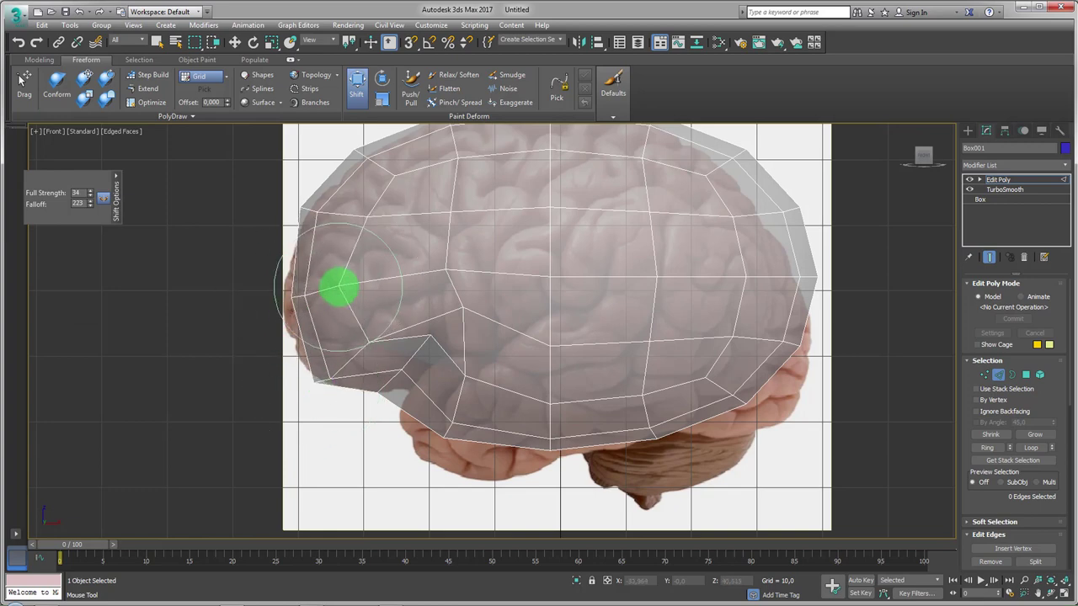
{"action": "mouse_move", "coordinate": [551, 435]}
{"action": "left_mouse_down"}
{"action": "mouse_move", "coordinate": [511, 455]}
{"action": "mouse_move", "coordinate": [649, 401]}
{"action": "mouse_move", "coordinate": [606, 435]}
{"action": "mouse_move", "coordinate": [765, 385]}
{"action": "mouse_move", "coordinate": [708, 412]}
{"action": "mouse_move", "coordinate": [746, 365]}
{"action": "mouse_move", "coordinate": [810, 361]}
{"action": "mouse_move", "coordinate": [751, 154]}
{"action": "left_mouse_up"}
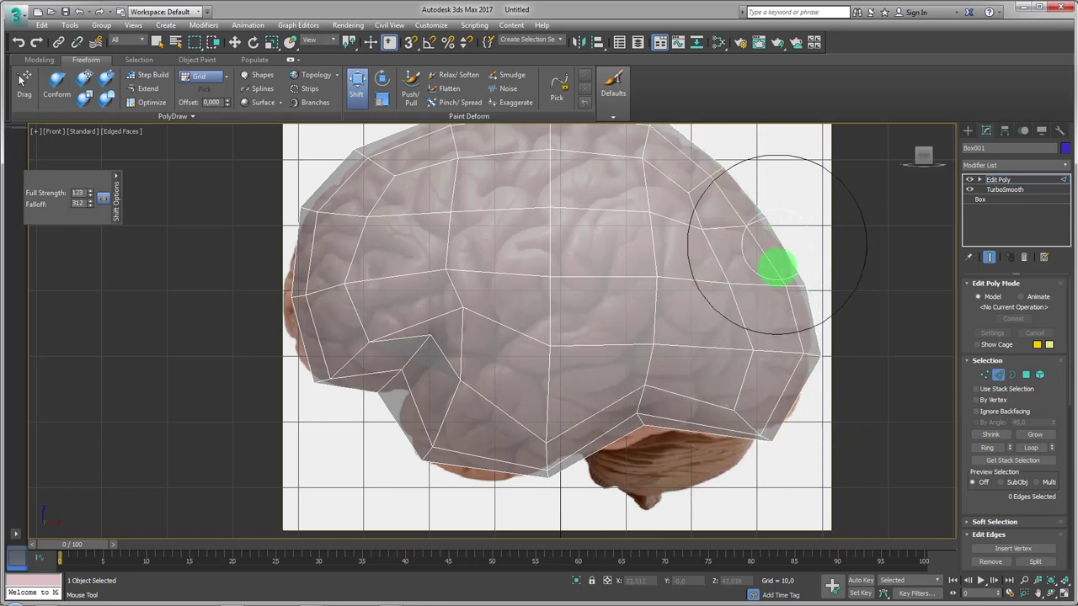
{"action": "scroll", "coordinate": [698, 187], "scroll_direction": "up", "scroll_amount": 3}
{"action": "mouse_move", "coordinate": [679, 256]}
{"action": "left_mouse_down"}
{"action": "mouse_move", "coordinate": [640, 224]}
{"action": "mouse_move", "coordinate": [390, 210]}
{"action": "mouse_move", "coordinate": [306, 255]}
{"action": "mouse_move", "coordinate": [250, 303]}
{"action": "left_mouse_up"}
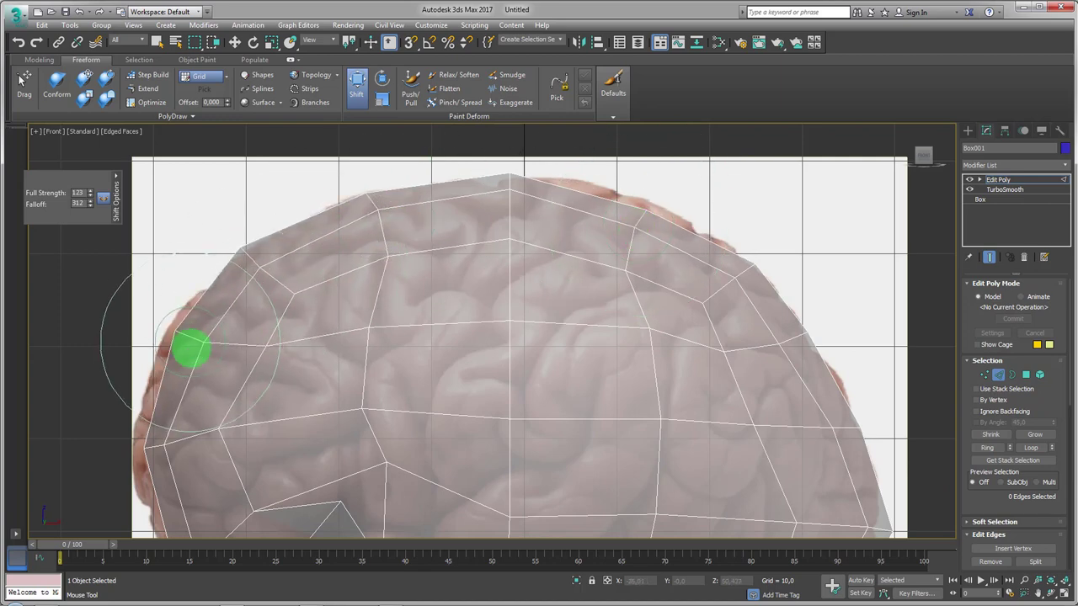
{"action": "middle_click_drag", "start_coordinate": [193, 349], "coordinate": [318, 356]}
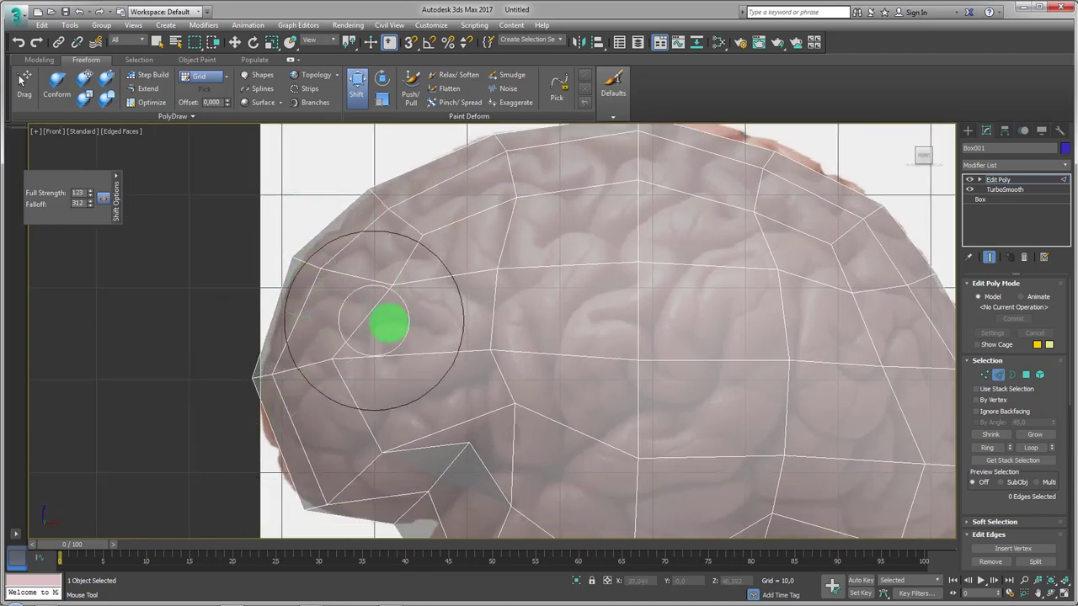
{"action": "scroll", "coordinate": [421, 318], "scroll_direction": "down", "scroll_amount": 5}
{"action": "mouse_move", "coordinate": [457, 312]}
{"action": "middle_mouse_down", "text": "alt"}
{"action": "mouse_move", "coordinate": [551, 369]}
{"action": "mouse_move", "coordinate": [533, 291]}
{"action": "mouse_move", "coordinate": [530, 312]}
{"action": "middle_mouse_up", "text": "alt"}
Pull the mesh's right side up and outward, checking the brain-like shape from several angles
{"action": "left_click_drag", "start_coordinate": [530, 311], "coordinate": [528, 277]}
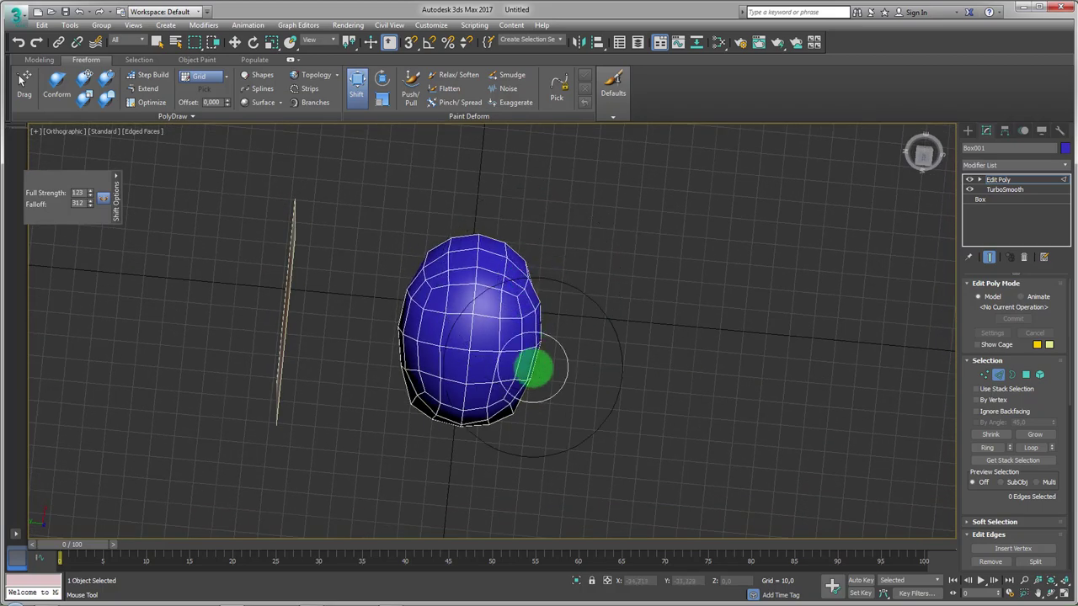
{"action": "mouse_move", "coordinate": [524, 385]}
{"action": "middle_mouse_down", "text": "alt"}
{"action": "mouse_move", "coordinate": [543, 399]}
{"action": "mouse_move", "coordinate": [509, 286]}
{"action": "mouse_move", "coordinate": [628, 300]}
{"action": "mouse_move", "coordinate": [570, 264]}
{"action": "middle_mouse_up", "text": "alt"}
{"action": "scroll", "coordinate": [517, 311], "scroll_direction": "up", "scroll_amount": 3}
{"action": "scroll", "coordinate": [517, 348], "scroll_direction": "up", "scroll_amount": 2}
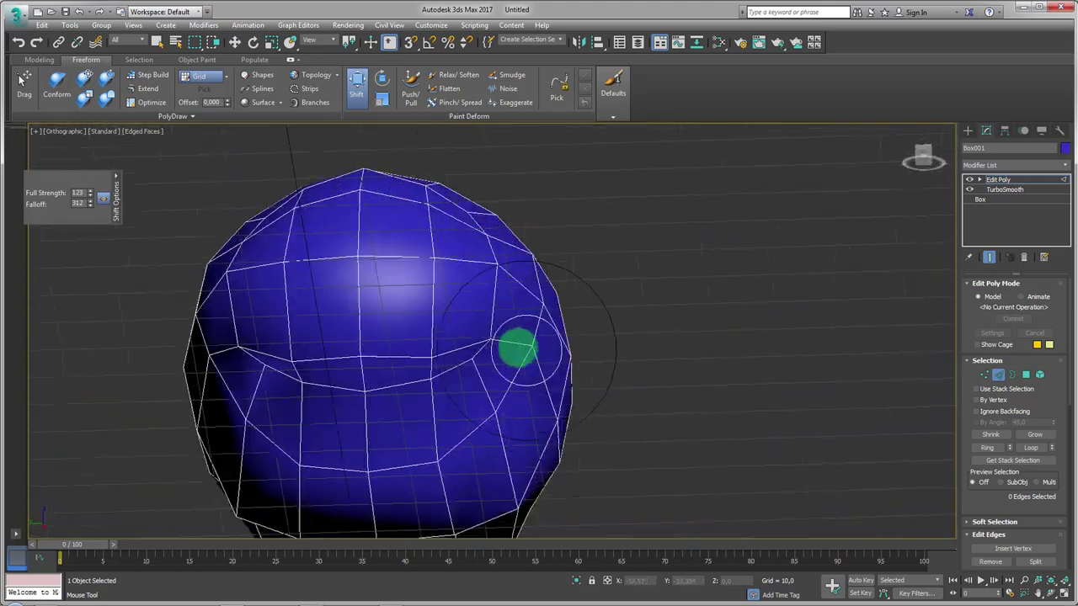
{"action": "mouse_move", "coordinate": [517, 348]}
{"action": "middle_mouse_down", "text": "alt"}
{"action": "mouse_move", "coordinate": [500, 320]}
{"action": "mouse_move", "coordinate": [549, 360]}
{"action": "middle_mouse_up", "text": "alt"}
{"action": "scroll", "coordinate": [549, 361], "scroll_direction": "down", "scroll_amount": 2}
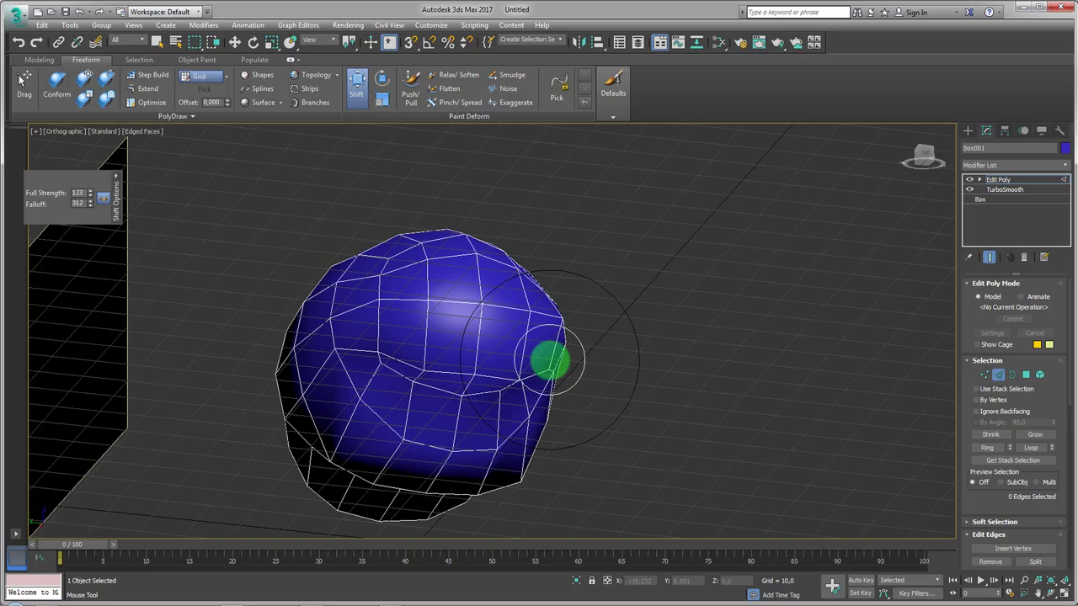
{"action": "mouse_move", "coordinate": [649, 305]}
{"action": "middle_mouse_down", "text": "alt"}
{"action": "mouse_move", "coordinate": [558, 270]}
{"action": "mouse_move", "coordinate": [584, 257]}
{"action": "mouse_move", "coordinate": [532, 336]}
{"action": "mouse_move", "coordinate": [469, 306]}
{"action": "mouse_move", "coordinate": [595, 294]}
{"action": "mouse_move", "coordinate": [511, 303]}
{"action": "mouse_move", "coordinate": [524, 328]}
{"action": "mouse_move", "coordinate": [558, 308]}
{"action": "middle_mouse_up", "text": "alt"}
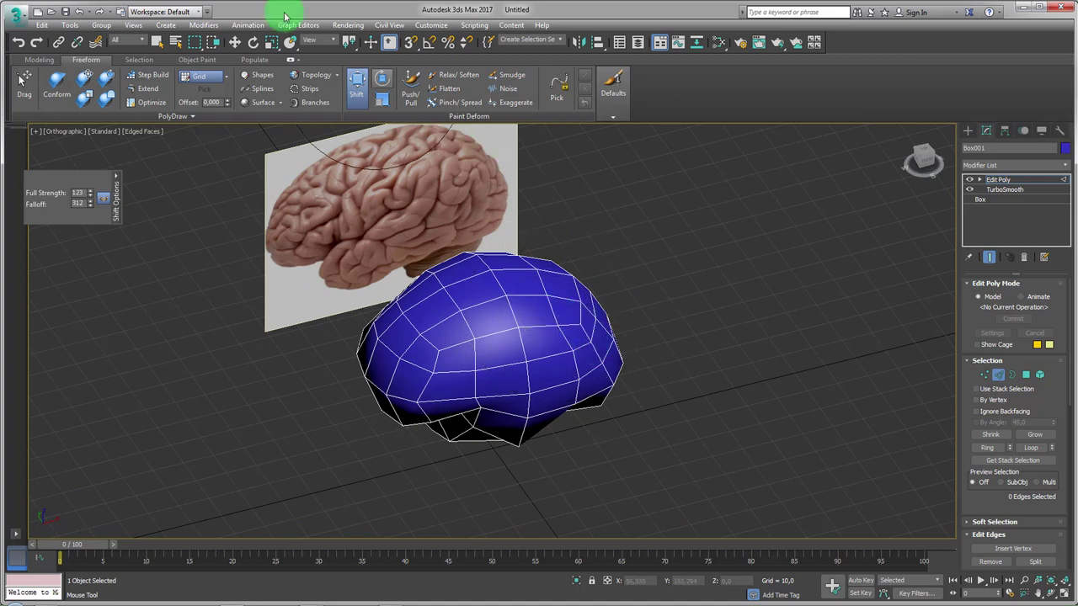
{"action": "left_click", "coordinate": [37, 62]}
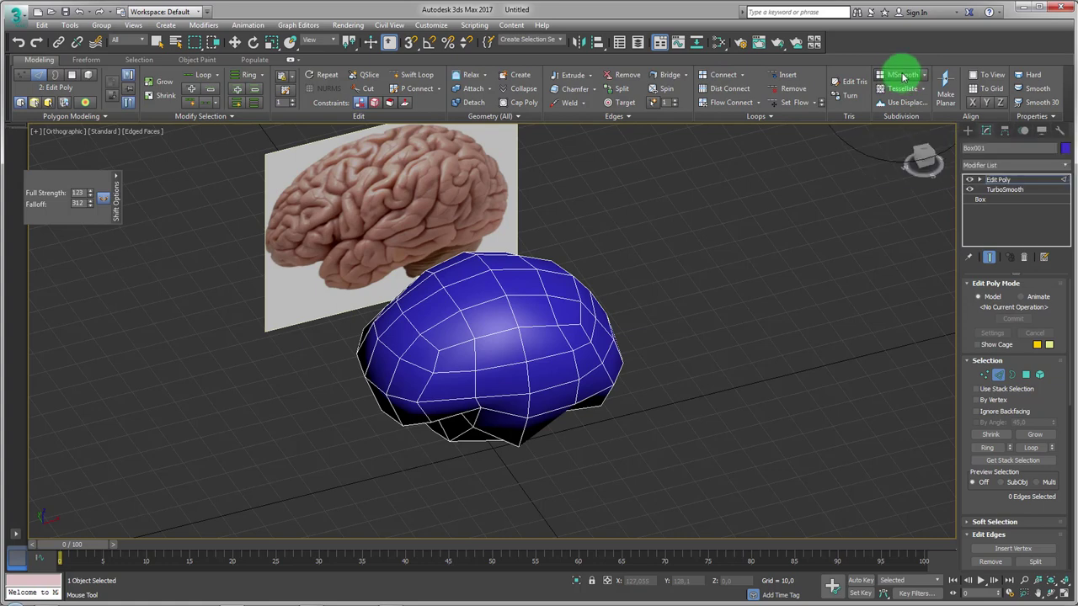
MSmooth all polygons, subdividing the brain mesh from 96 to 384 polygons, then deselect
{"action": "left_click", "coordinate": [72, 74]}
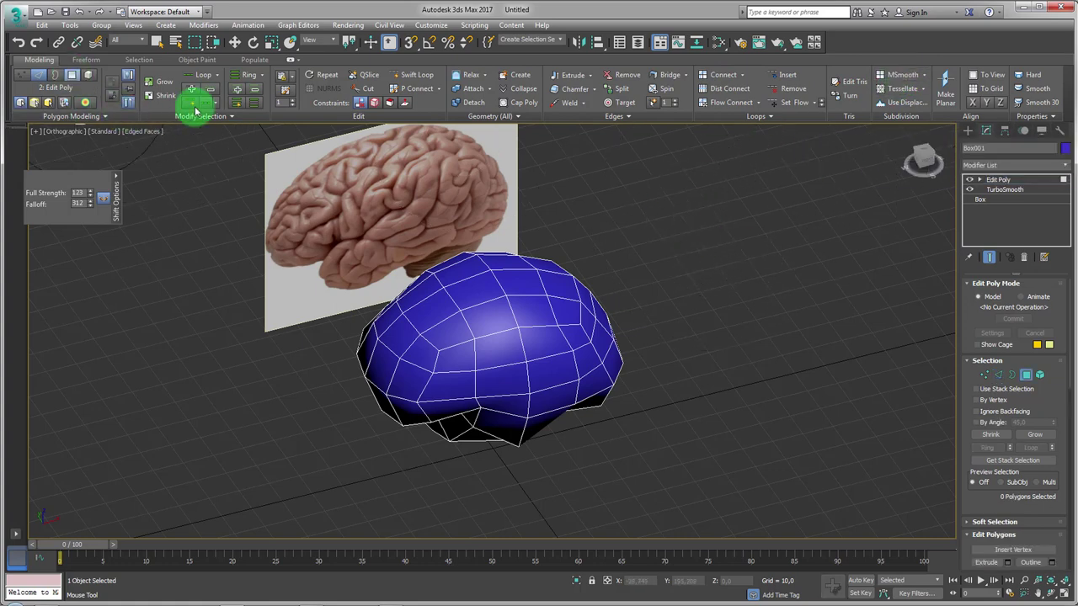
{"action": "left_click", "coordinate": [85, 60]}
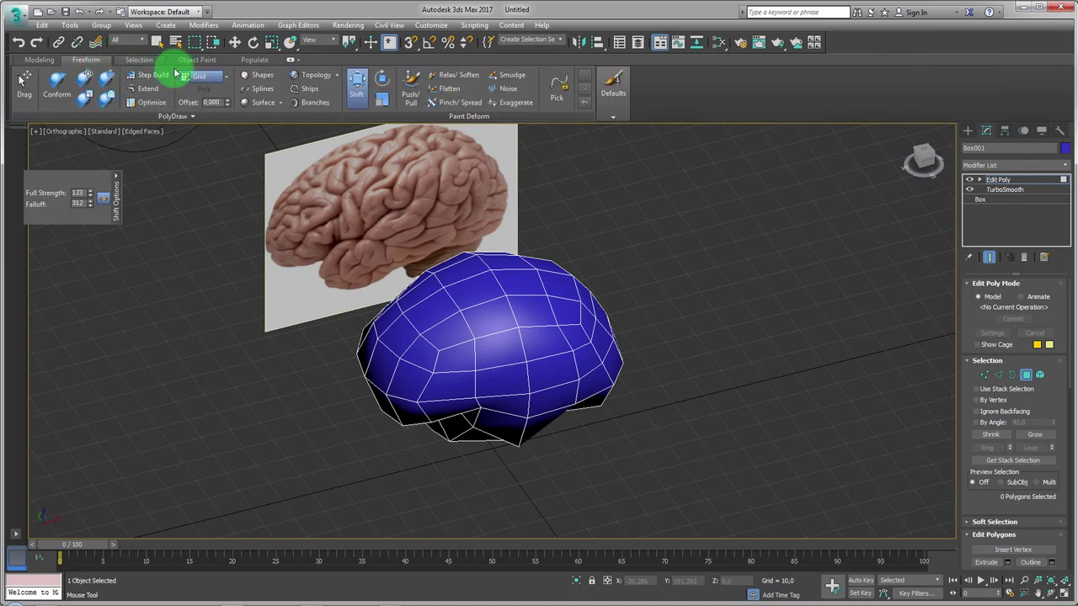
{"action": "left_click", "coordinate": [27, 59]}
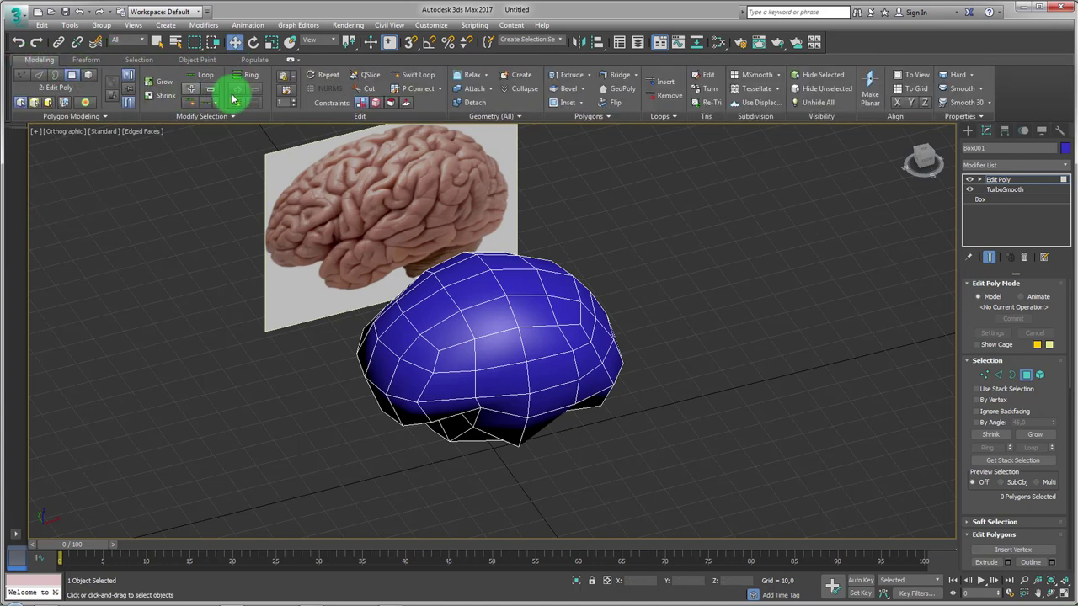
{"action": "key", "text": "ctrl+a"}
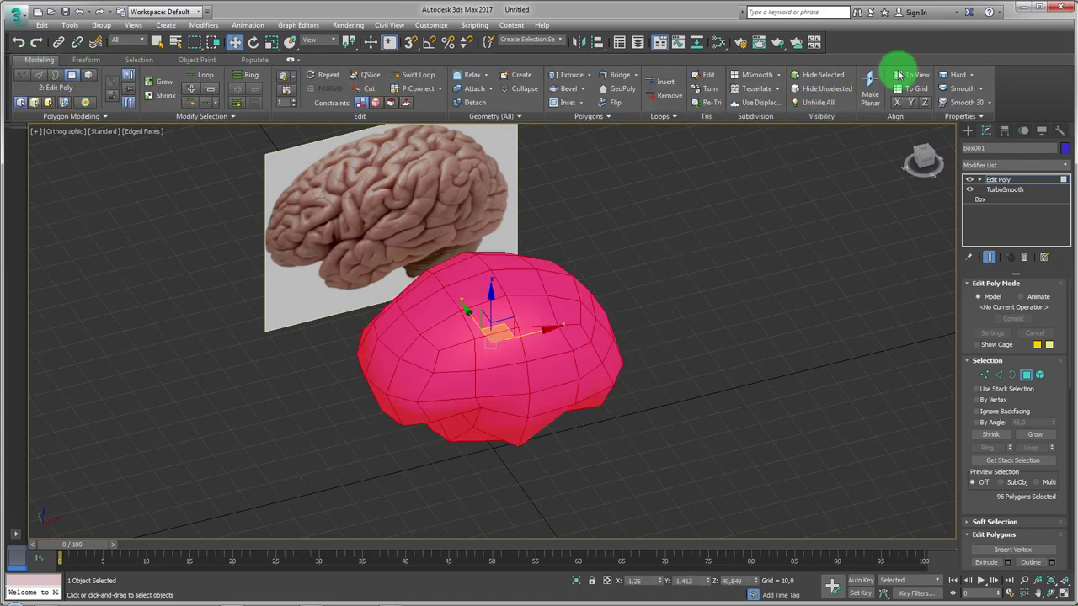
{"action": "left_click", "coordinate": [758, 75]}
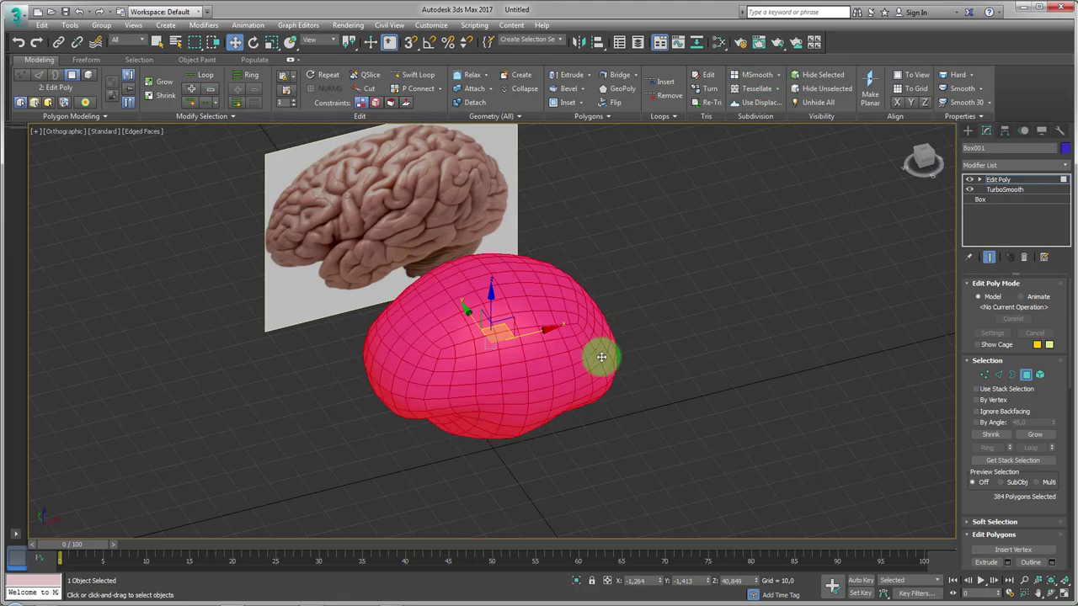
{"action": "left_click", "coordinate": [704, 305]}
{"action": "mouse_move", "coordinate": [601, 375]}
{"action": "middle_mouse_down", "text": "alt"}
{"action": "mouse_move", "coordinate": [546, 354]}
{"action": "mouse_move", "coordinate": [568, 313]}
{"action": "mouse_move", "coordinate": [644, 346]}
{"action": "mouse_move", "coordinate": [704, 306]}
{"action": "mouse_move", "coordinate": [628, 294]}
{"action": "mouse_move", "coordinate": [499, 345]}
{"action": "middle_mouse_up", "text": "alt"}
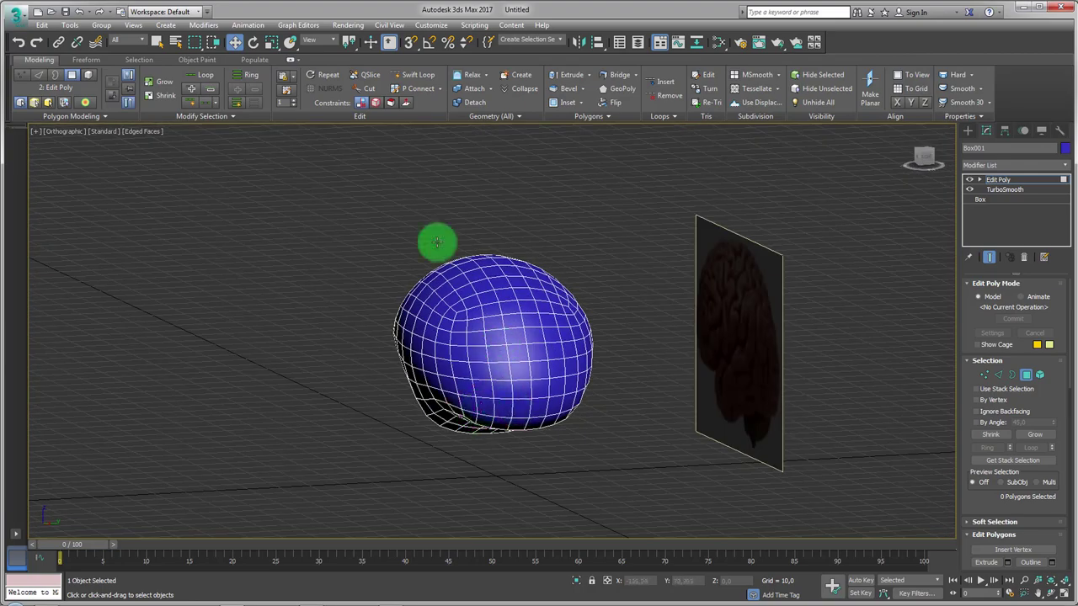
Use the Paint Deform Shift brush to indent the lower edge and reshape the mesh's sides to match the brain photo
{"action": "left_click", "coordinate": [87, 62]}
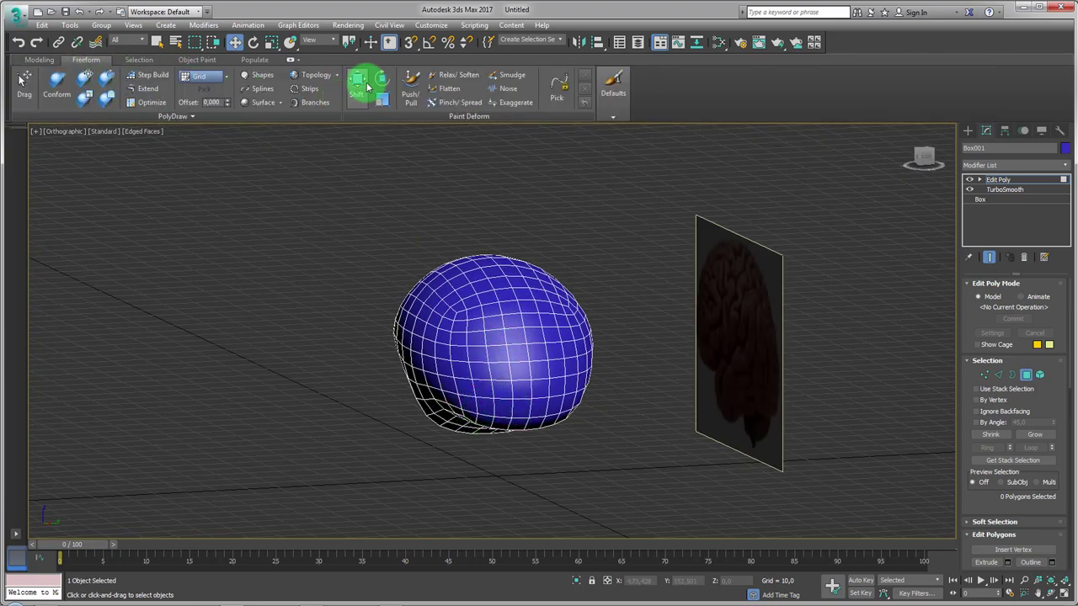
{"action": "left_click", "coordinate": [357, 81]}
{"action": "mouse_move", "coordinate": [457, 301]}
{"action": "left_mouse_down"}
{"action": "mouse_move", "coordinate": [457, 396]}
{"action": "mouse_move", "coordinate": [475, 398]}
{"action": "left_mouse_up"}
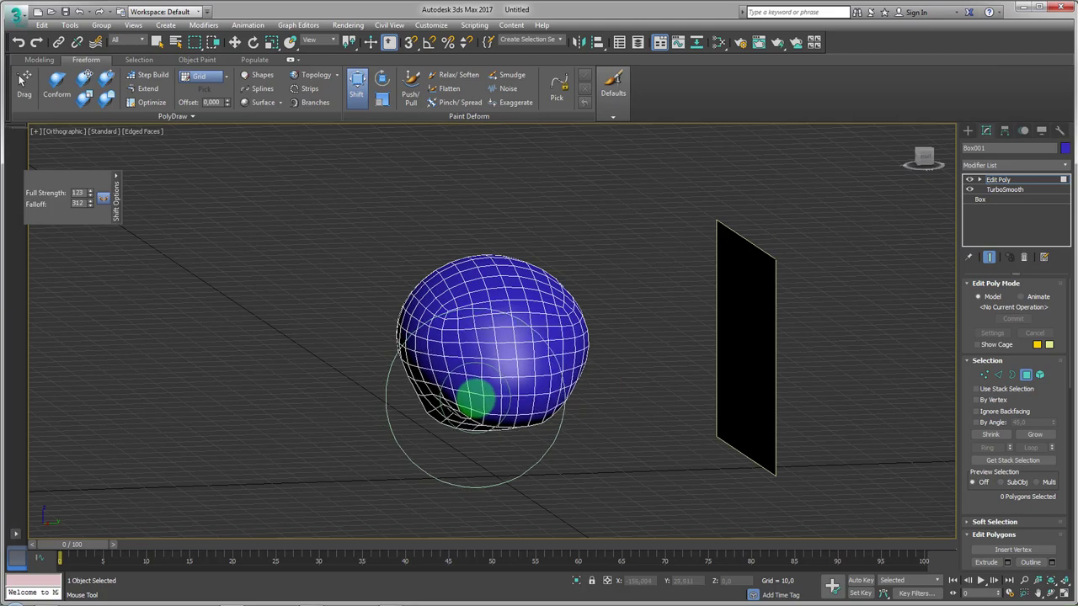
{"action": "mouse_move", "coordinate": [471, 396]}
{"action": "middle_mouse_down", "text": "alt"}
{"action": "mouse_move", "coordinate": [567, 393]}
{"action": "mouse_move", "coordinate": [550, 315]}
{"action": "mouse_move", "coordinate": [592, 317]}
{"action": "middle_mouse_up", "text": "alt"}
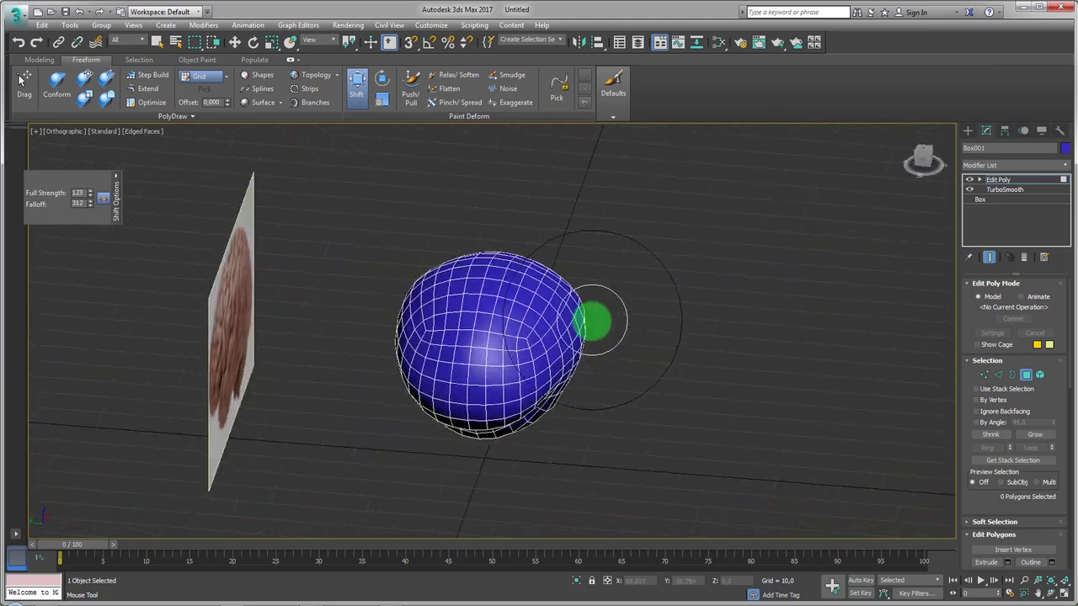
{"action": "left_click_drag", "start_coordinate": [566, 310], "coordinate": [561, 310]}
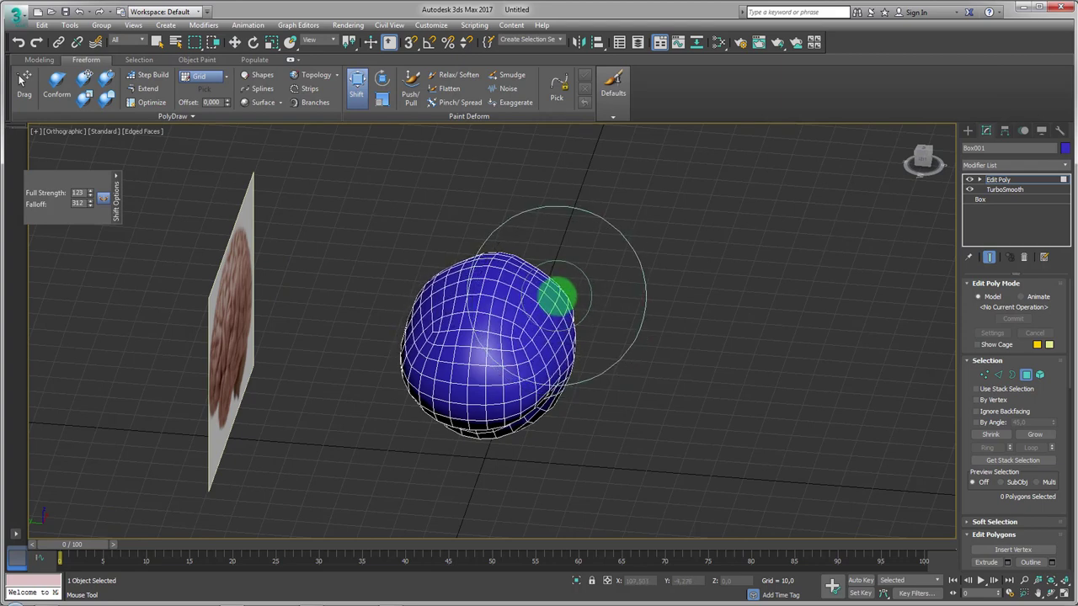
{"action": "mouse_move", "coordinate": [555, 297]}
{"action": "middle_mouse_down", "text": "alt"}
{"action": "mouse_move", "coordinate": [578, 312]}
{"action": "mouse_move", "coordinate": [530, 253]}
{"action": "middle_mouse_up", "text": "alt"}
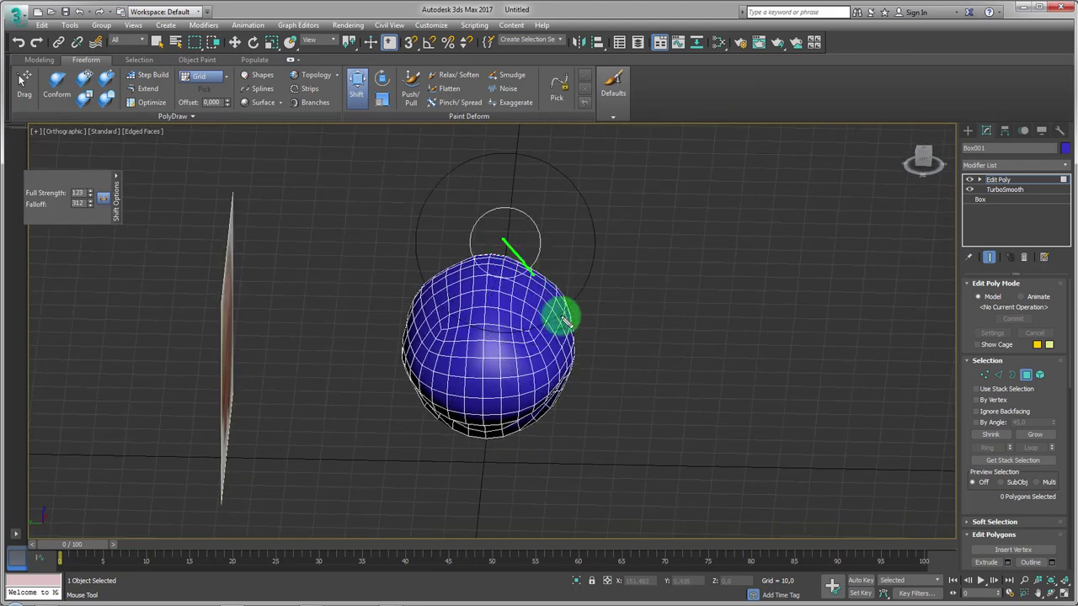
{"action": "left_click_drag", "start_coordinate": [481, 241], "coordinate": [408, 327]}
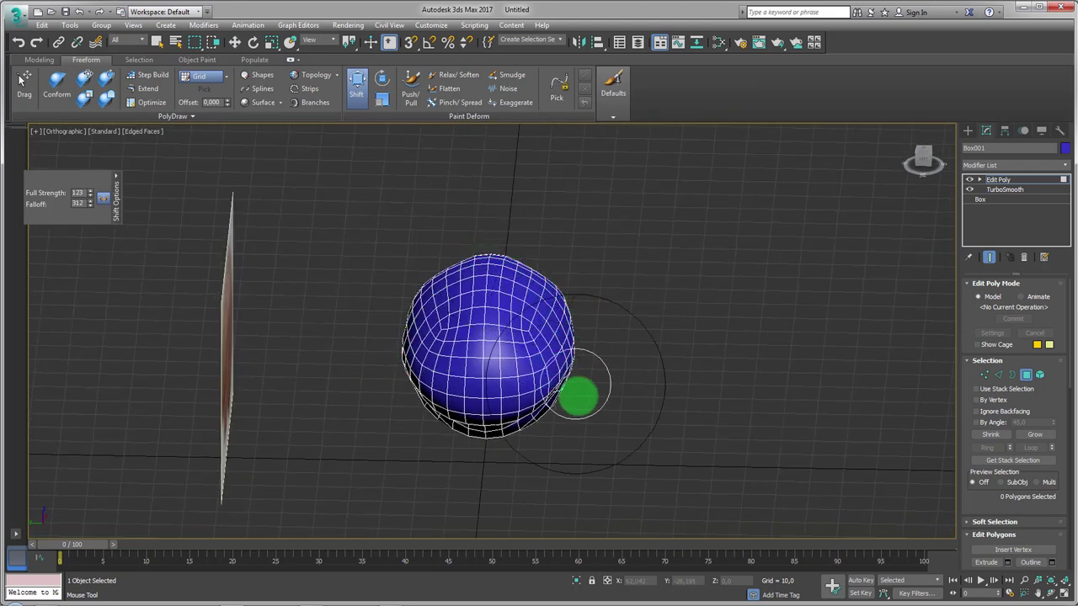
{"action": "mouse_move", "coordinate": [572, 392]}
{"action": "middle_mouse_down", "text": "alt"}
{"action": "mouse_move", "coordinate": [548, 337]}
{"action": "mouse_move", "coordinate": [577, 349]}
{"action": "mouse_move", "coordinate": [563, 396]}
{"action": "mouse_move", "coordinate": [524, 393]}
{"action": "mouse_move", "coordinate": [577, 433]}
{"action": "mouse_move", "coordinate": [548, 375]}
{"action": "mouse_move", "coordinate": [530, 379]}
{"action": "mouse_move", "coordinate": [563, 392]}
{"action": "mouse_move", "coordinate": [620, 364]}
{"action": "mouse_move", "coordinate": [508, 378]}
{"action": "mouse_move", "coordinate": [553, 312]}
{"action": "mouse_move", "coordinate": [534, 325]}
{"action": "middle_mouse_up", "text": "alt"}
{"action": "middle_click_drag", "start_coordinate": [579, 368], "coordinate": [559, 336], "text": "alt"}
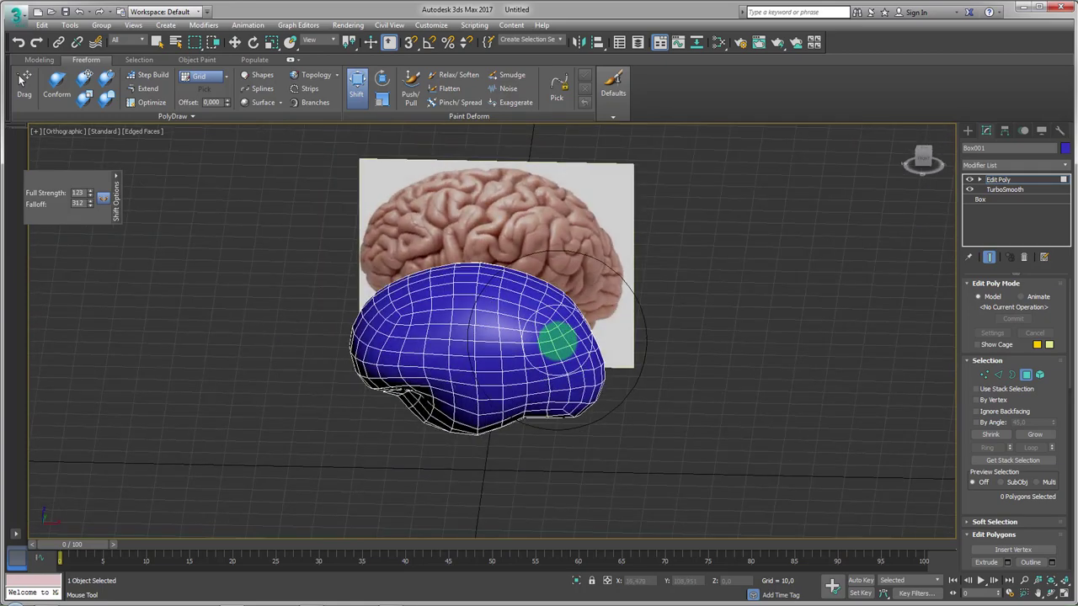
{"action": "right_click", "coordinate": [560, 345]}
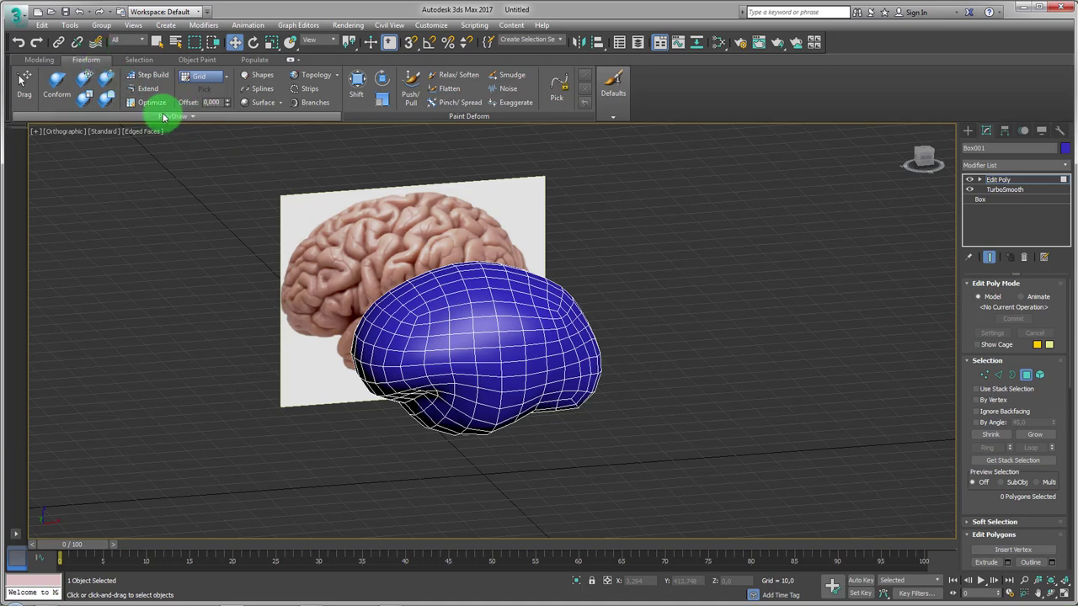
Rename the sculpted object from Box001 to base_mesh
{"action": "left_click", "coordinate": [169, 119]}
{"action": "type", "text": "base_mesh"}
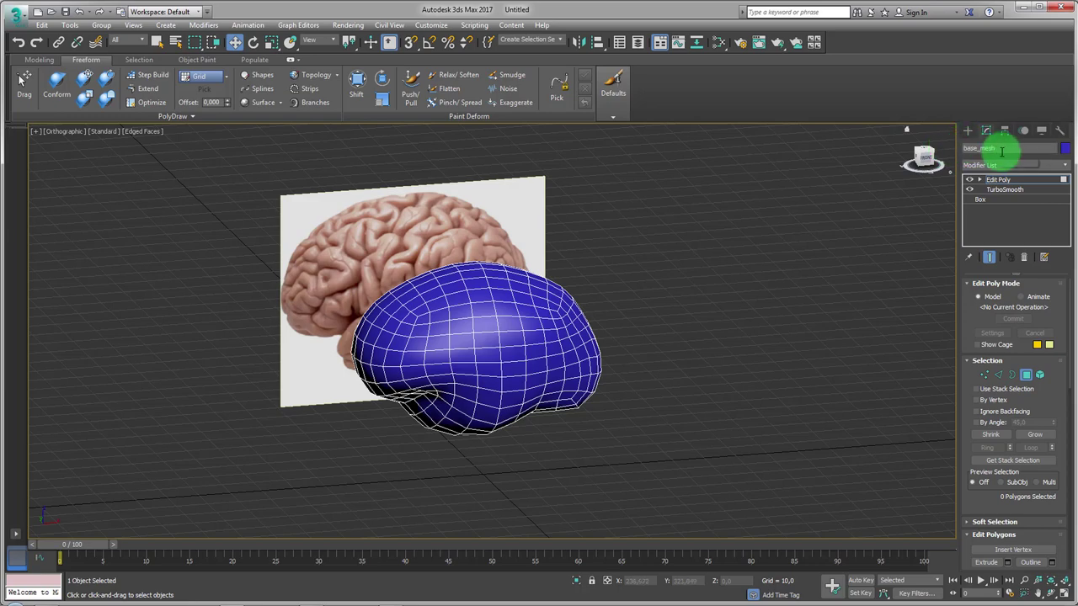
{"action": "left_click", "coordinate": [1001, 151]}
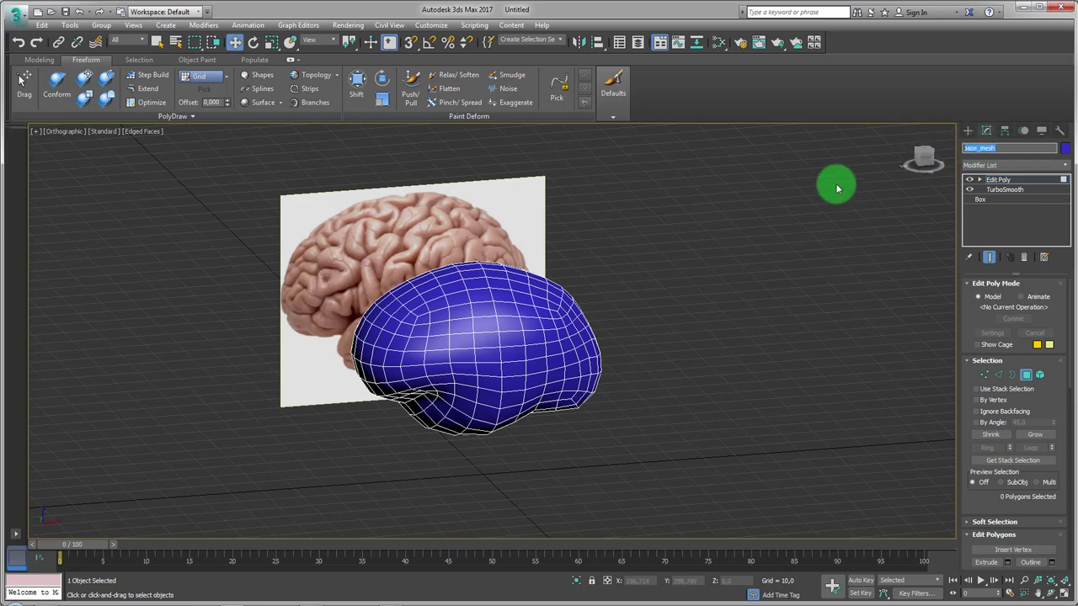
{"action": "middle_click_drag", "start_coordinate": [501, 276], "coordinate": [700, 267], "text": "alt"}
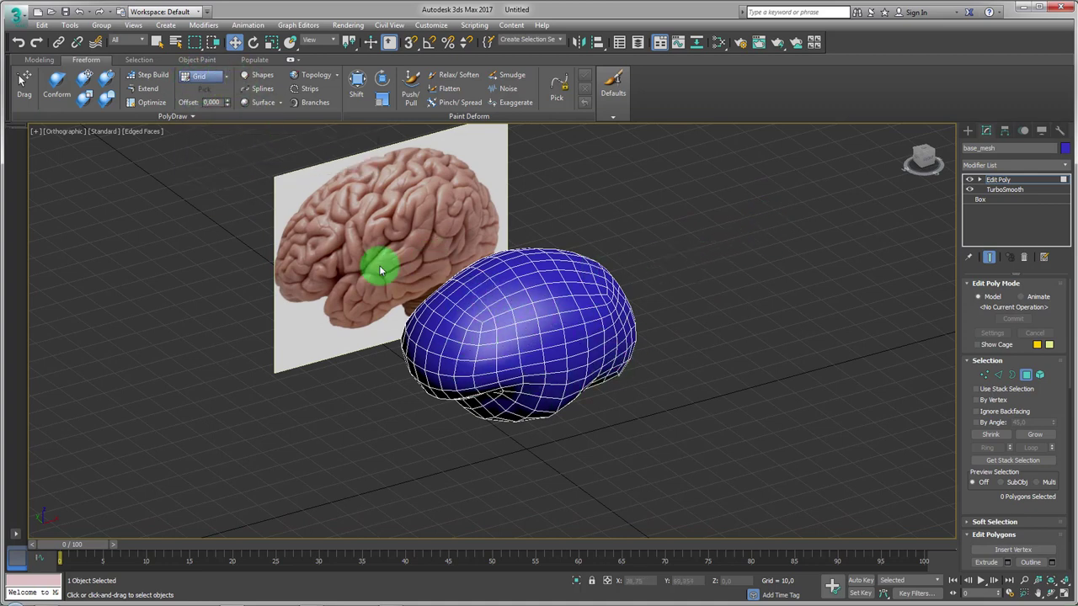
Set PolyDraw's Draw On to Surface, pick base_mesh as the surface, and use a 0.1 offset
{"action": "left_click", "coordinate": [227, 80]}
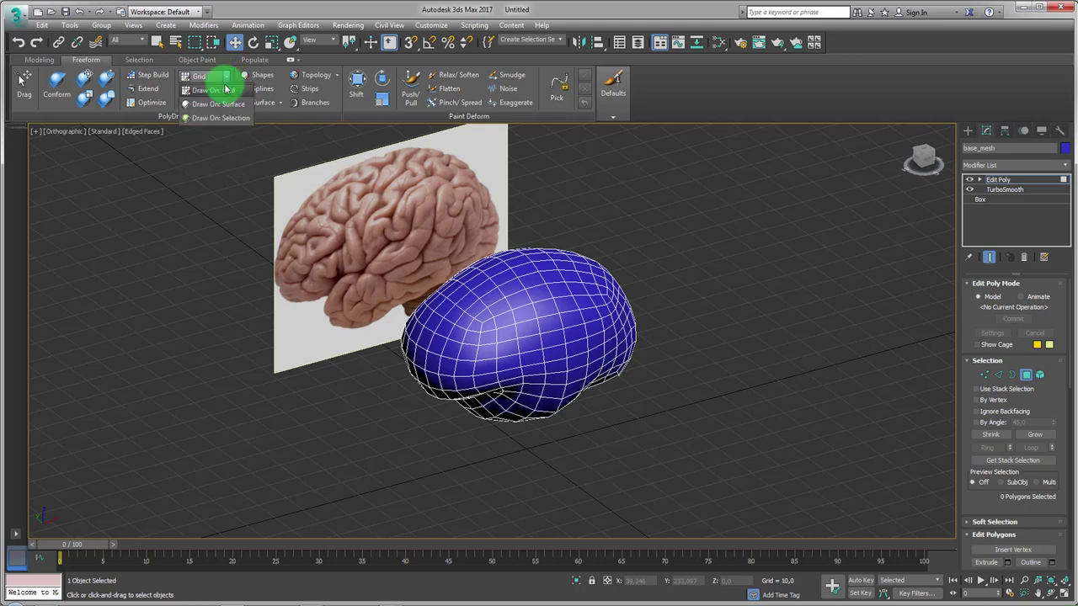
{"action": "left_click", "coordinate": [211, 102]}
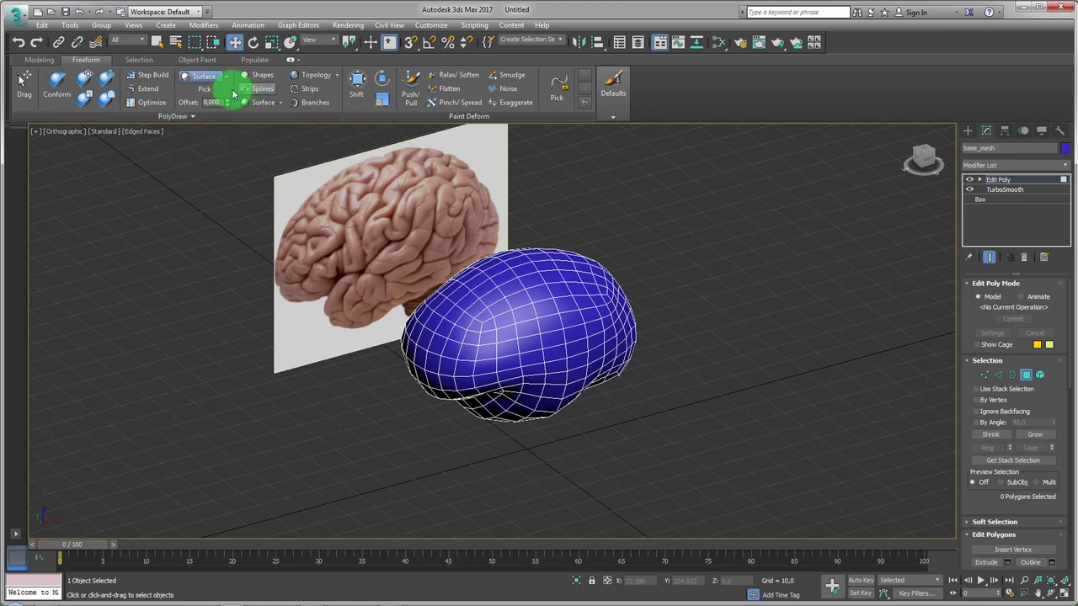
{"action": "left_click", "coordinate": [206, 93]}
{"action": "left_click", "coordinate": [615, 285]}
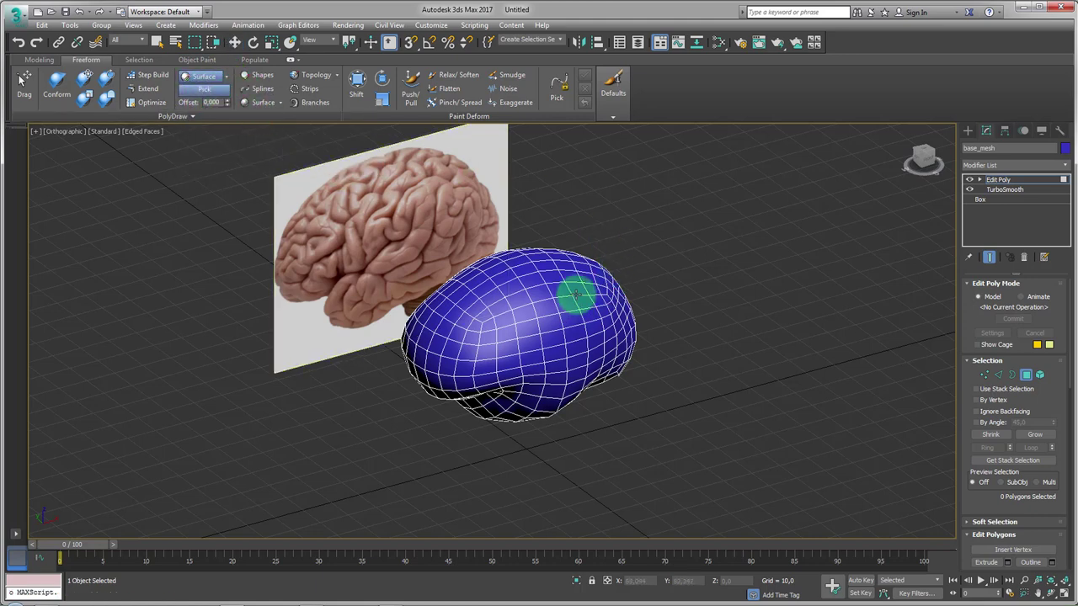
{"action": "left_click", "coordinate": [575, 294]}
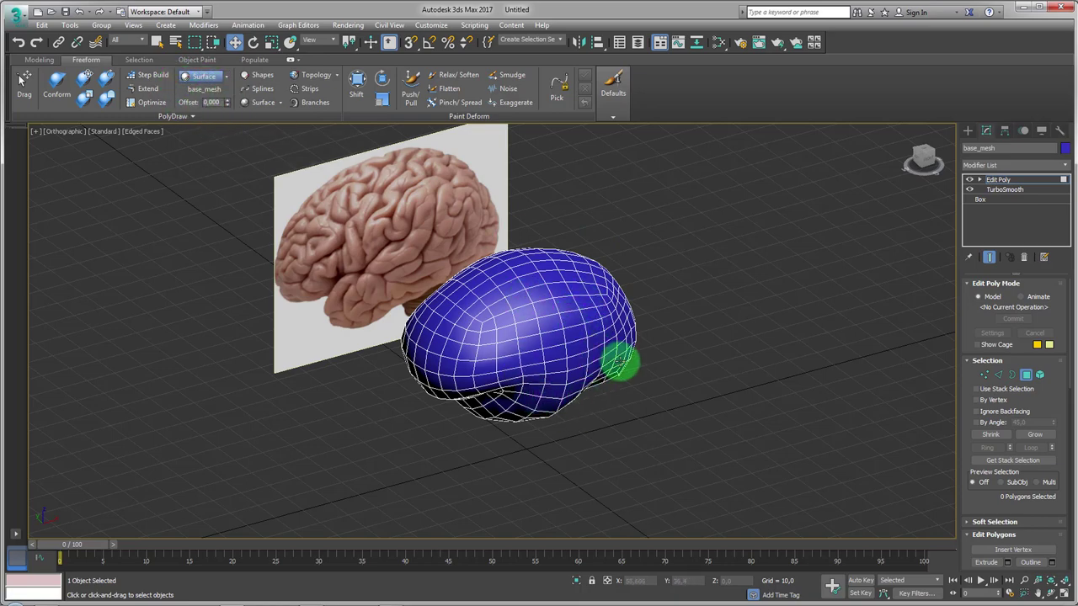
{"action": "scroll", "coordinate": [599, 263], "scroll_direction": "up", "scroll_amount": 3}
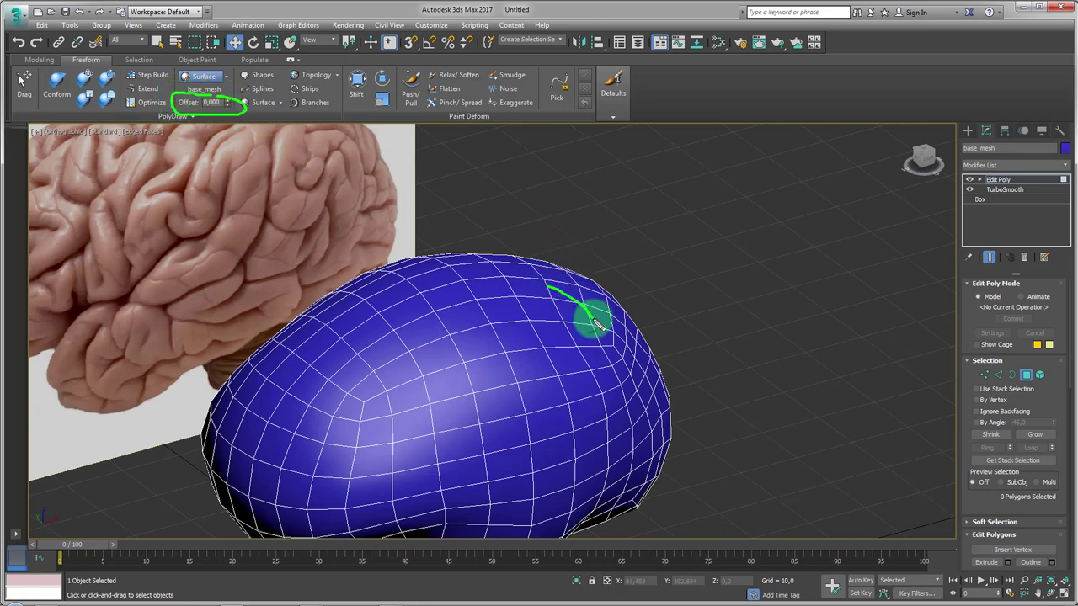
{"action": "left_click_drag", "start_coordinate": [528, 294], "coordinate": [588, 348]}
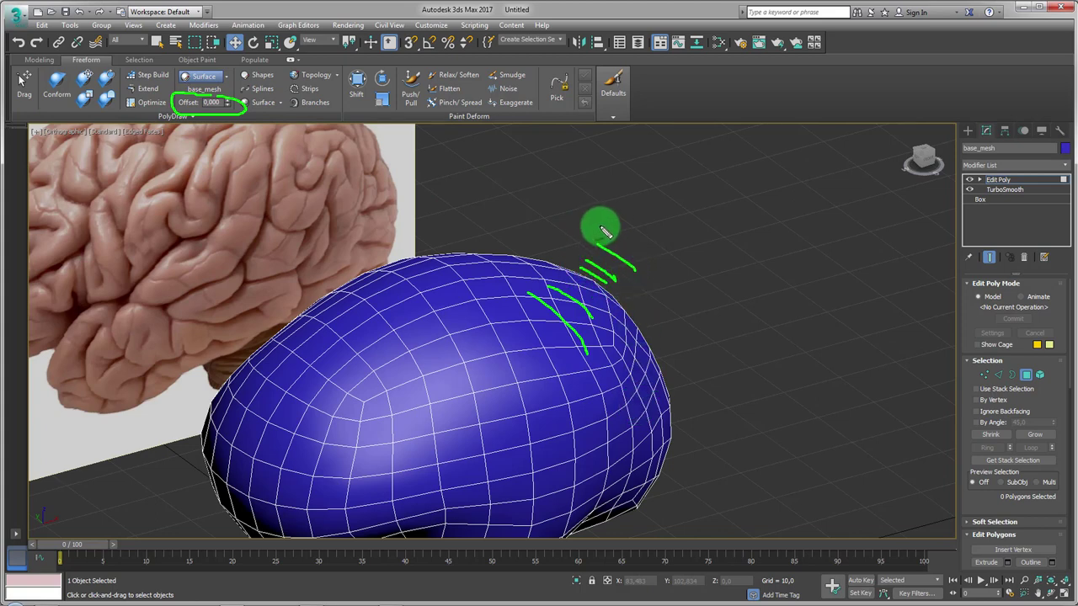
{"action": "key", "text": "Escape"}
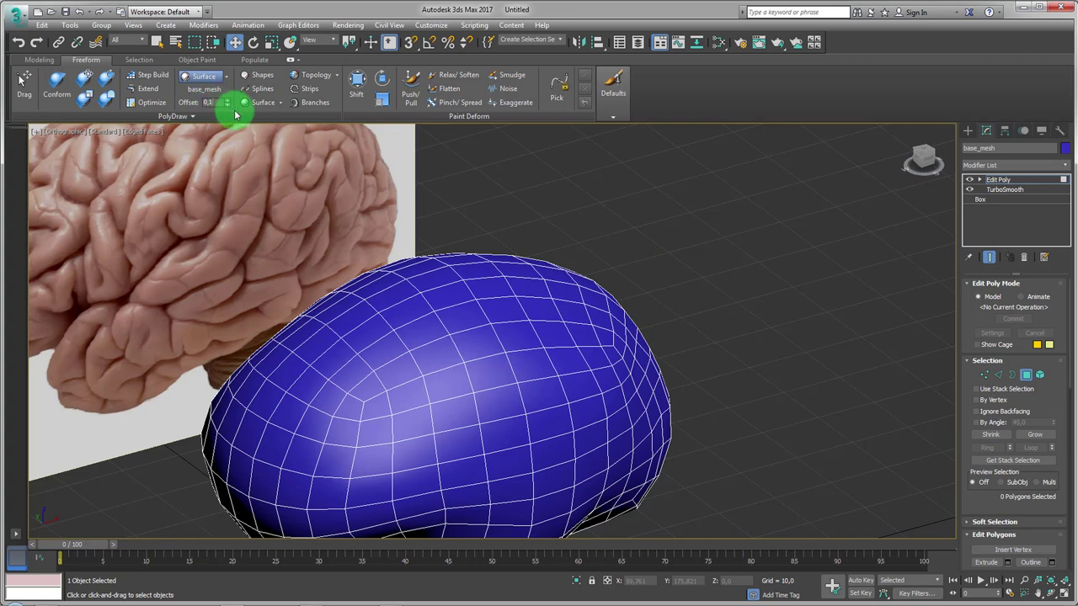
{"action": "scroll", "coordinate": [386, 273], "scroll_direction": "down", "scroll_amount": 2}
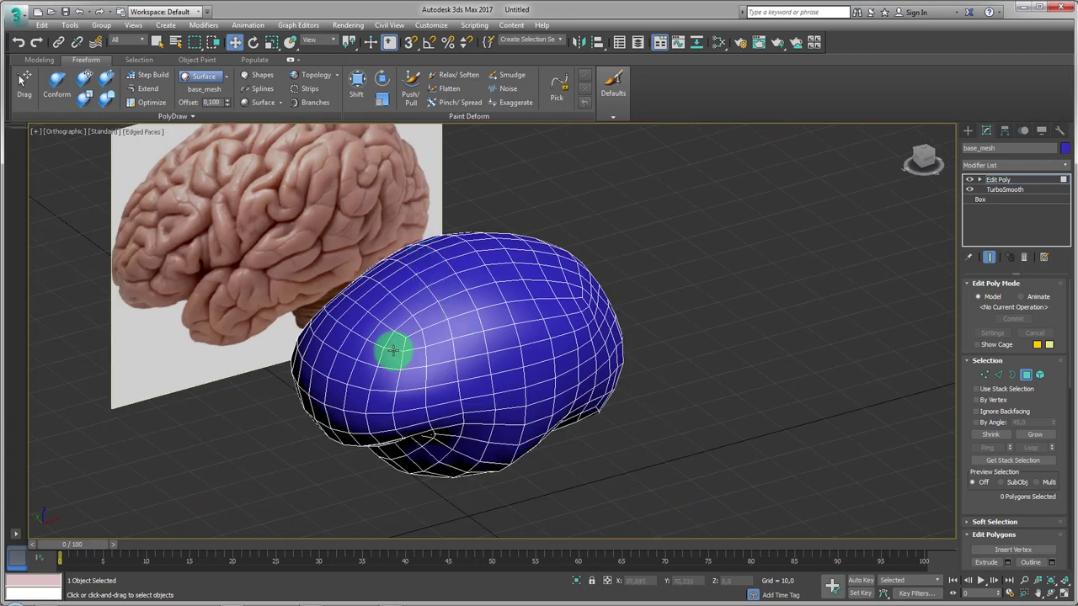
Create a new empty Editable Poly object, Box001, and leave vertex sub-object mode
{"action": "left_click", "coordinate": [170, 111]}
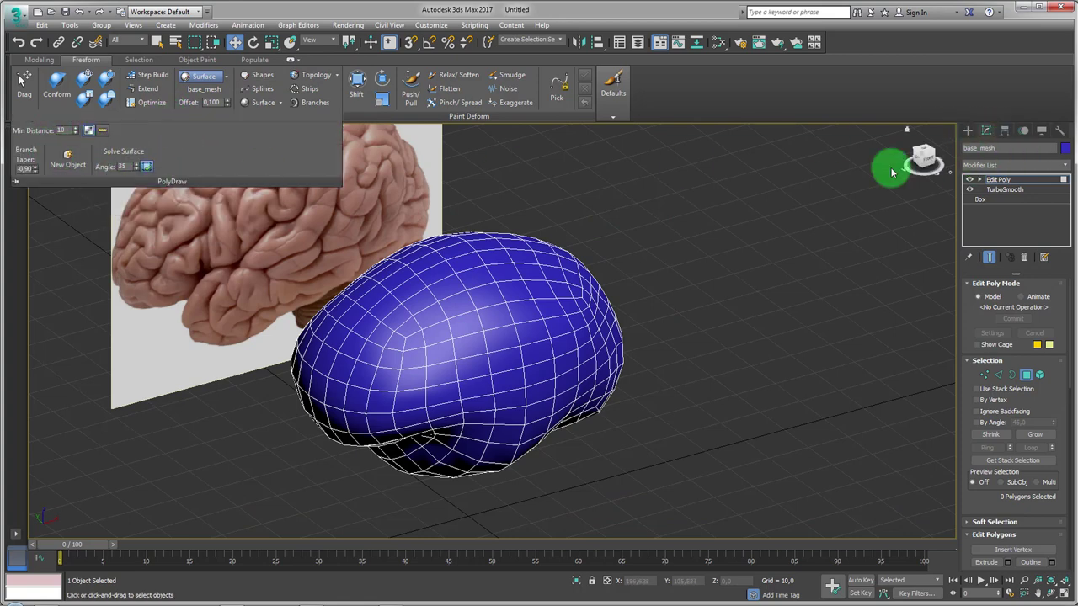
{"action": "left_click", "coordinate": [158, 113]}
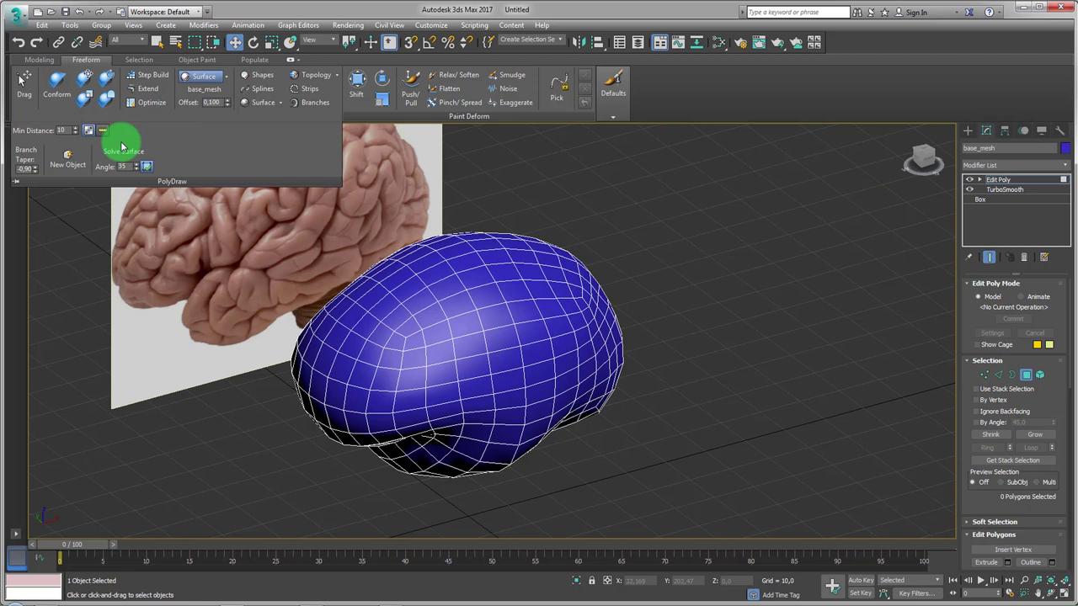
{"action": "left_click", "coordinate": [73, 162]}
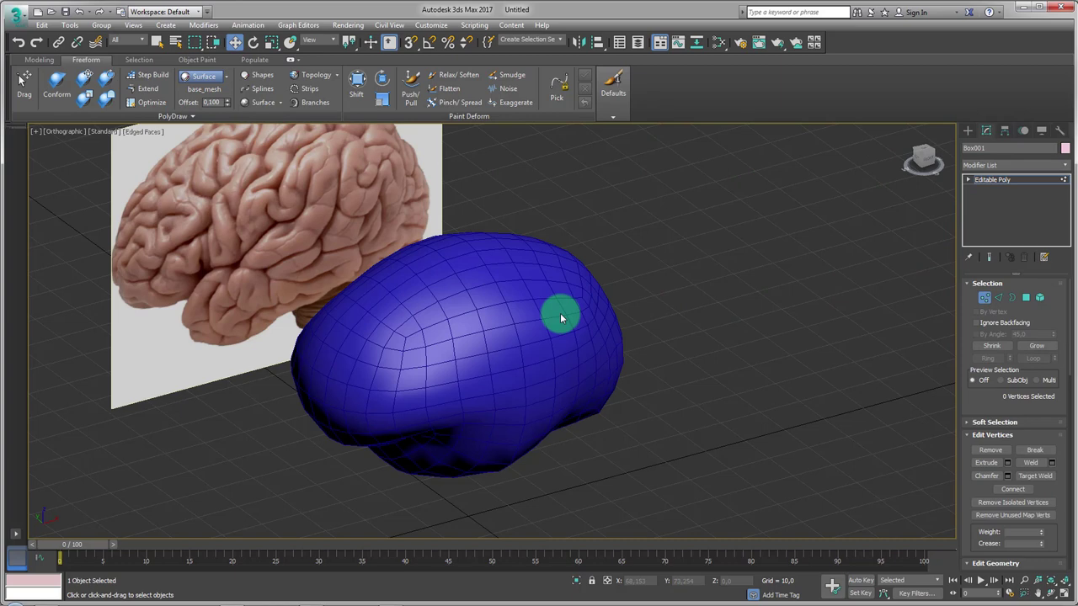
{"action": "left_click", "coordinate": [1002, 178]}
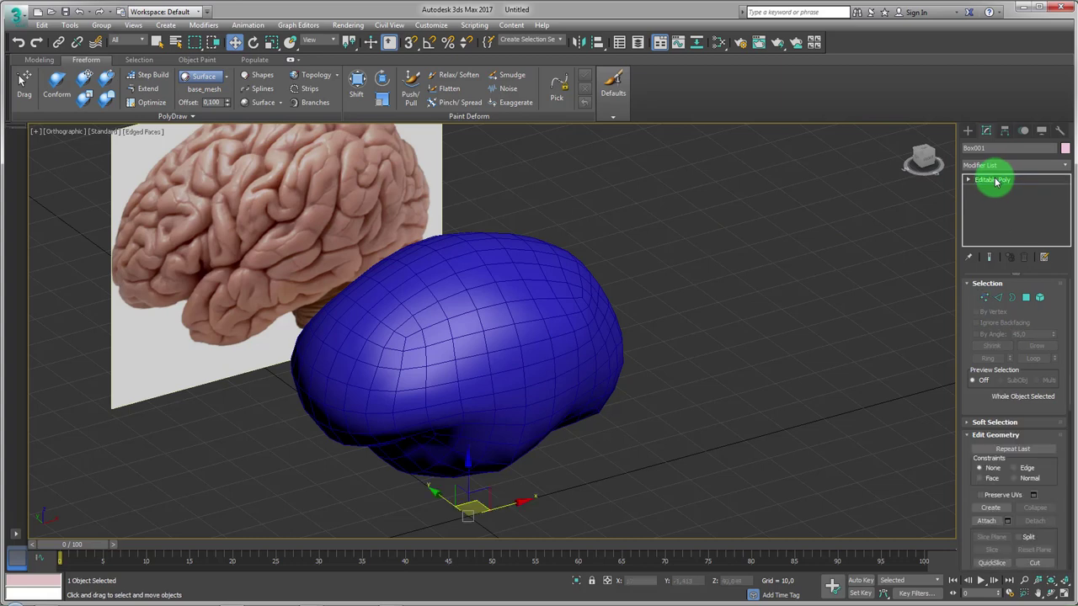
Pick Box001 from the Scene Explorer list, undo its accidental move, and close the explorer
{"action": "left_click", "coordinate": [638, 44]}
{"action": "left_click", "coordinate": [311, 228]}
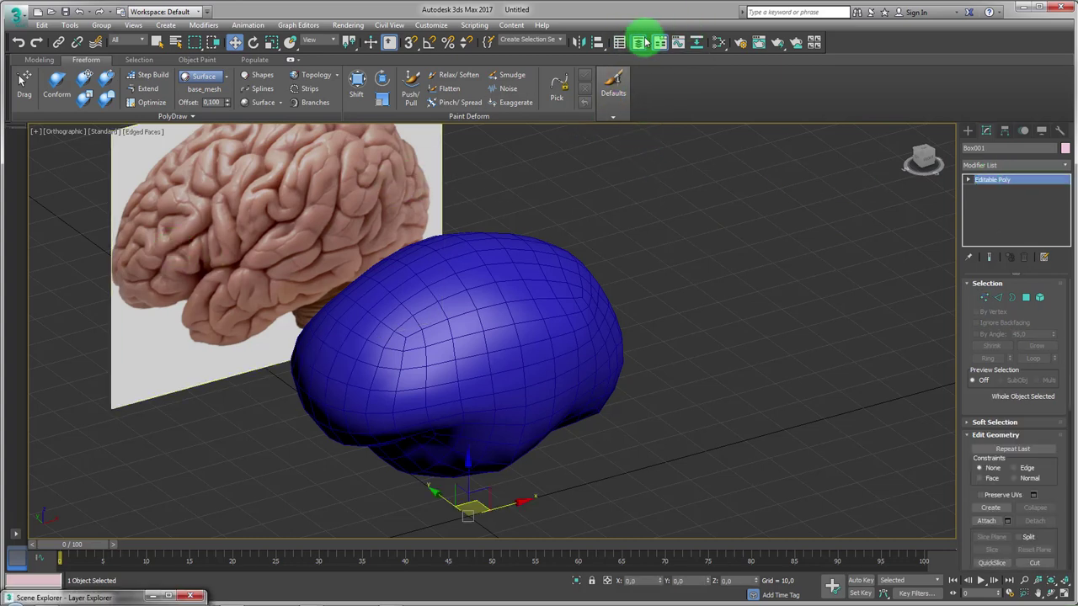
{"action": "left_click", "coordinate": [171, 595]}
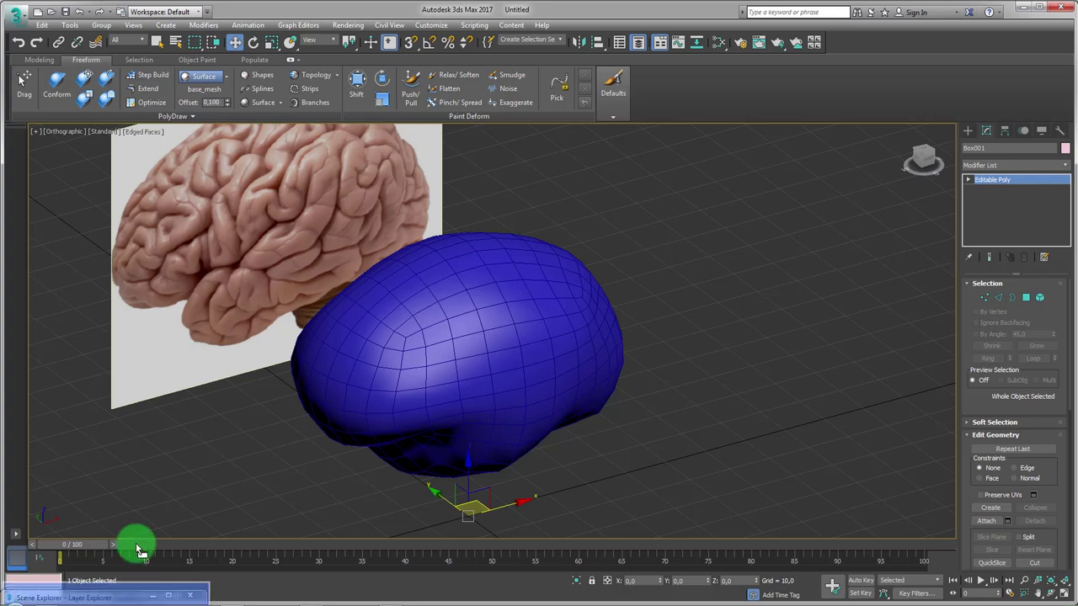
{"action": "left_click", "coordinate": [132, 289]}
{"action": "left_click", "coordinate": [126, 278]}
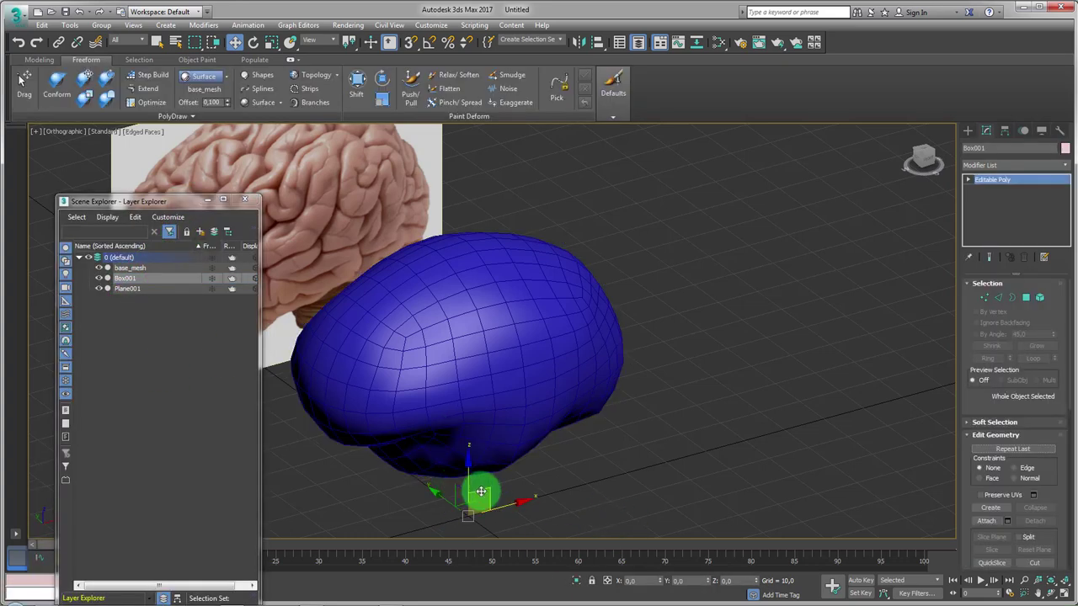
{"action": "mouse_move", "coordinate": [495, 497]}
{"action": "left_mouse_down"}
{"action": "mouse_move", "coordinate": [839, 395]}
{"action": "mouse_move", "coordinate": [676, 392]}
{"action": "mouse_move", "coordinate": [668, 369]}
{"action": "left_mouse_up"}
{"action": "key", "text": "ctrl+z"}
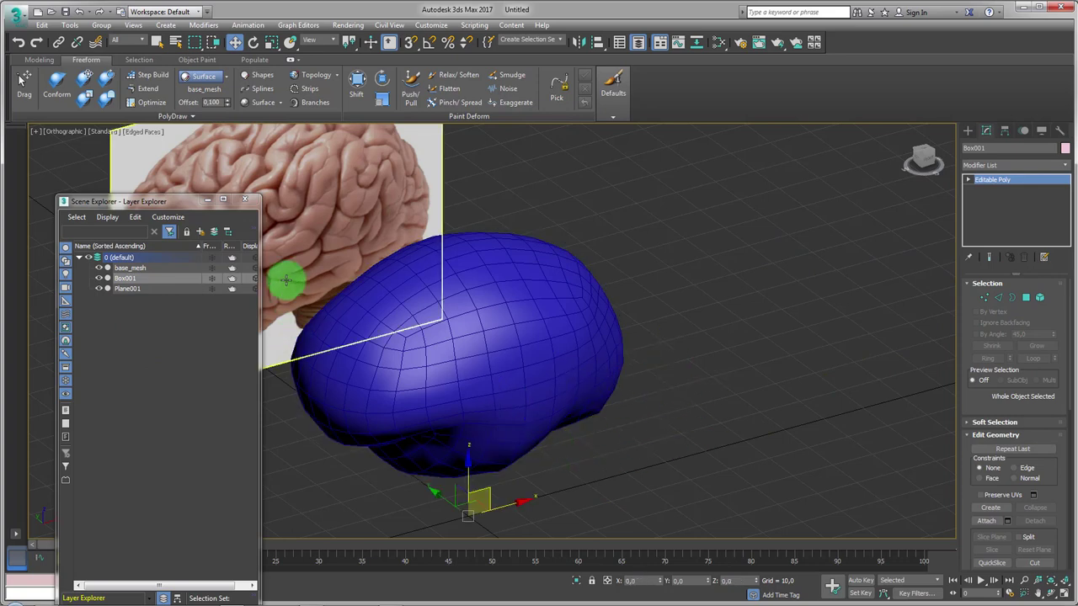
{"action": "left_click", "coordinate": [209, 201]}
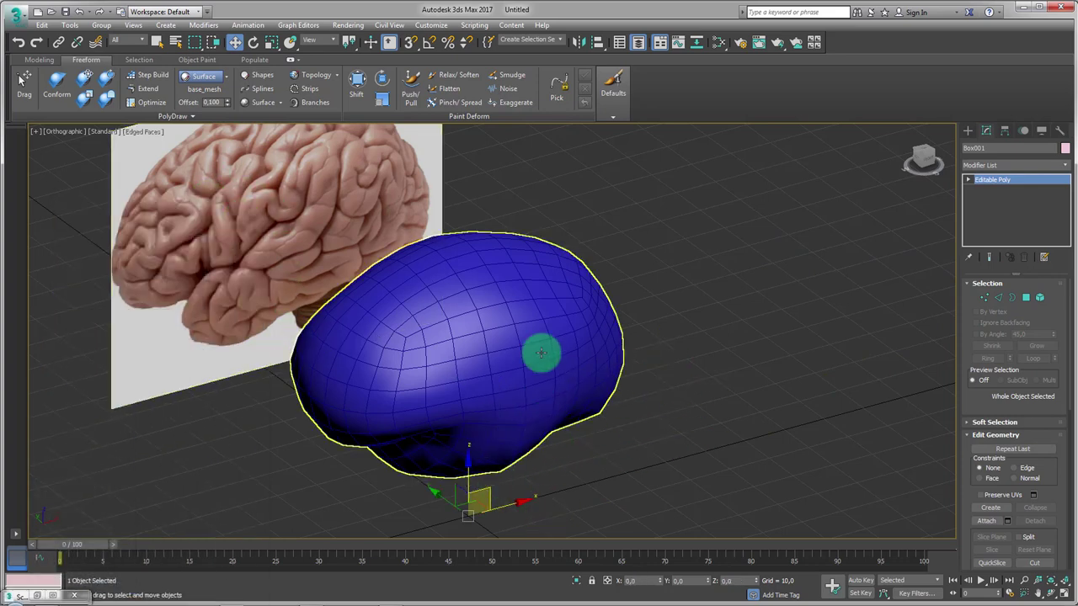
Switch PolyDraw to Strips, paint a trial fold strip on the mesh, and undo it
{"action": "left_click", "coordinate": [307, 89]}
{"action": "mouse_move", "coordinate": [589, 320]}
{"action": "left_mouse_down"}
{"action": "mouse_move", "coordinate": [549, 312]}
{"action": "mouse_move", "coordinate": [452, 358]}
{"action": "mouse_move", "coordinate": [390, 306]}
{"action": "mouse_move", "coordinate": [489, 270]}
{"action": "left_mouse_up"}
{"action": "scroll", "coordinate": [478, 303], "scroll_direction": "up", "scroll_amount": 2}
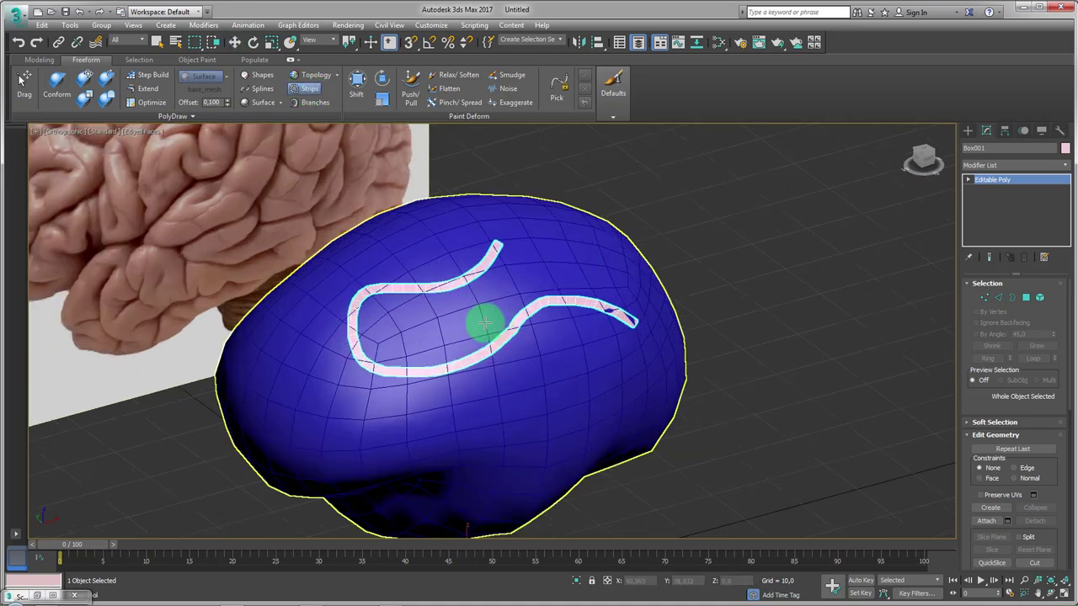
{"action": "scroll", "coordinate": [544, 325], "scroll_direction": "up", "scroll_amount": 3}
{"action": "mouse_move", "coordinate": [543, 325]}
{"action": "middle_mouse_down", "text": "alt"}
{"action": "mouse_move", "coordinate": [458, 289]}
{"action": "mouse_move", "coordinate": [560, 300]}
{"action": "mouse_move", "coordinate": [524, 325]}
{"action": "middle_mouse_up", "text": "alt"}
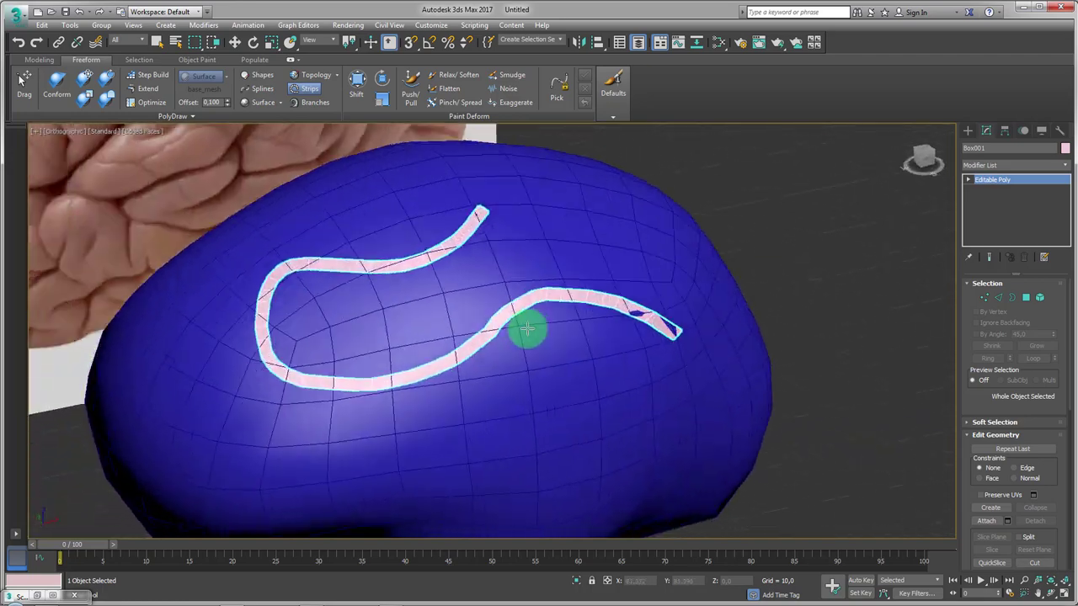
{"action": "scroll", "coordinate": [525, 320], "scroll_direction": "down", "scroll_amount": 3}
{"action": "key", "text": "ctrl+z"}
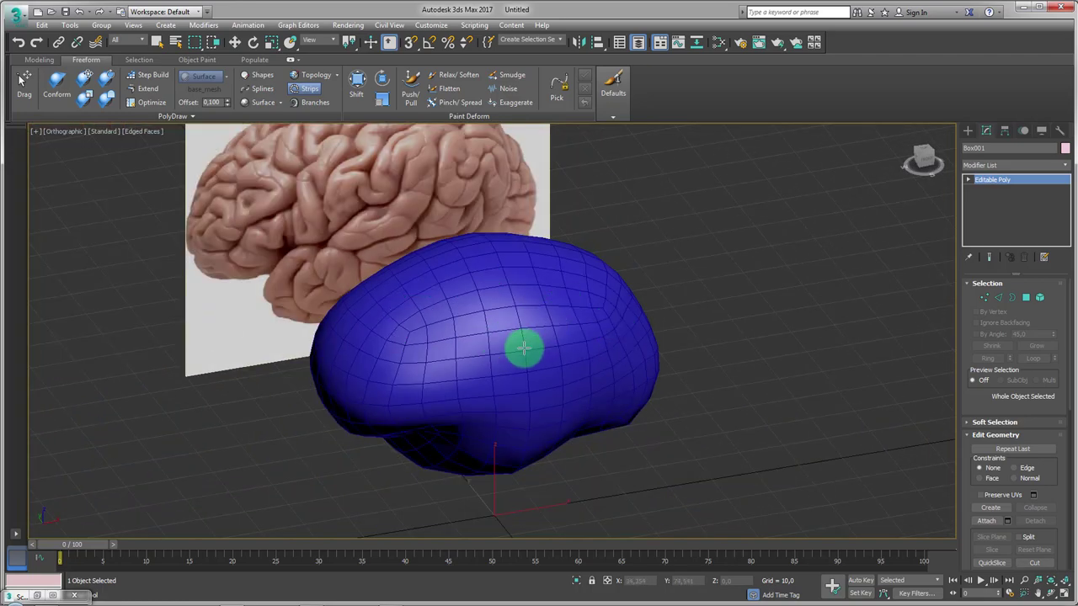
With the strip settings expanded and Offset at 0.500, paint test bands across the mesh, undoing the last
{"action": "left_click", "coordinate": [168, 119]}
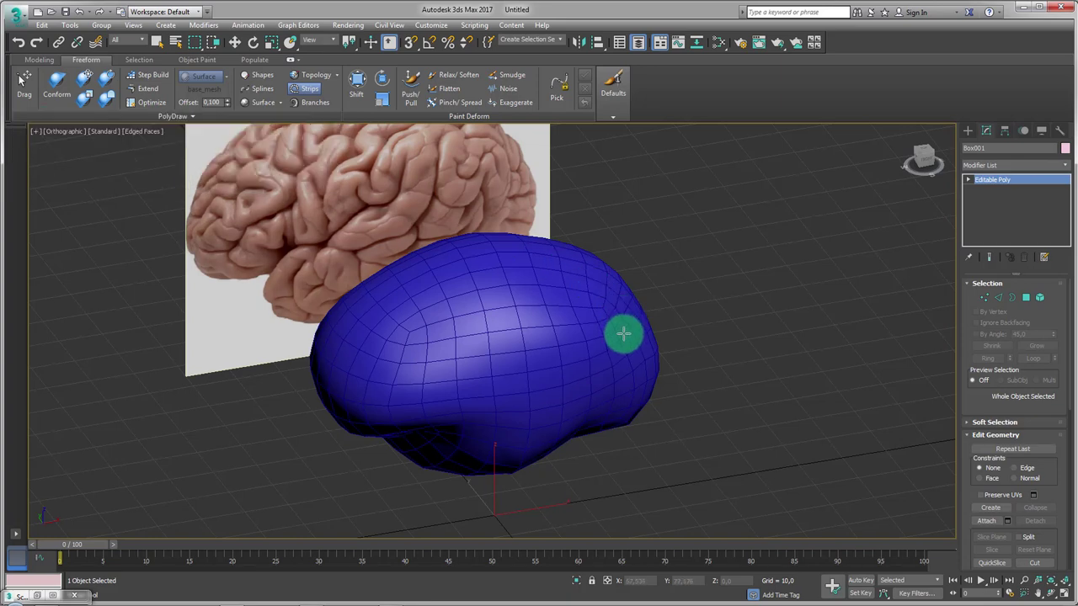
{"action": "mouse_move", "coordinate": [619, 324]}
{"action": "left_mouse_down"}
{"action": "mouse_move", "coordinate": [389, 351]}
{"action": "mouse_move", "coordinate": [473, 318]}
{"action": "left_mouse_up"}
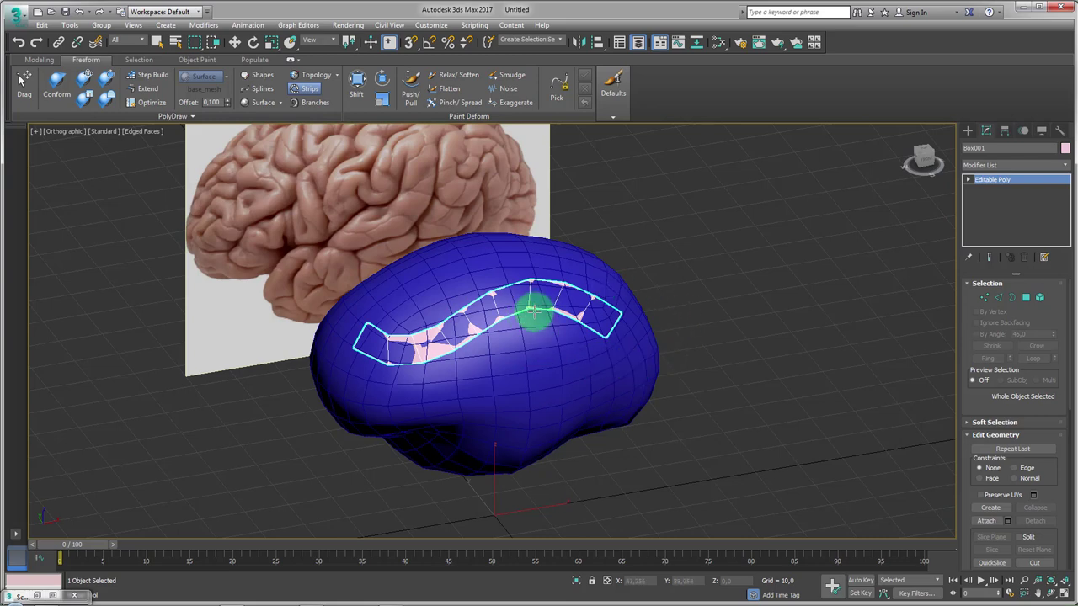
{"action": "scroll", "coordinate": [534, 312], "scroll_direction": "down", "scroll_amount": 5}
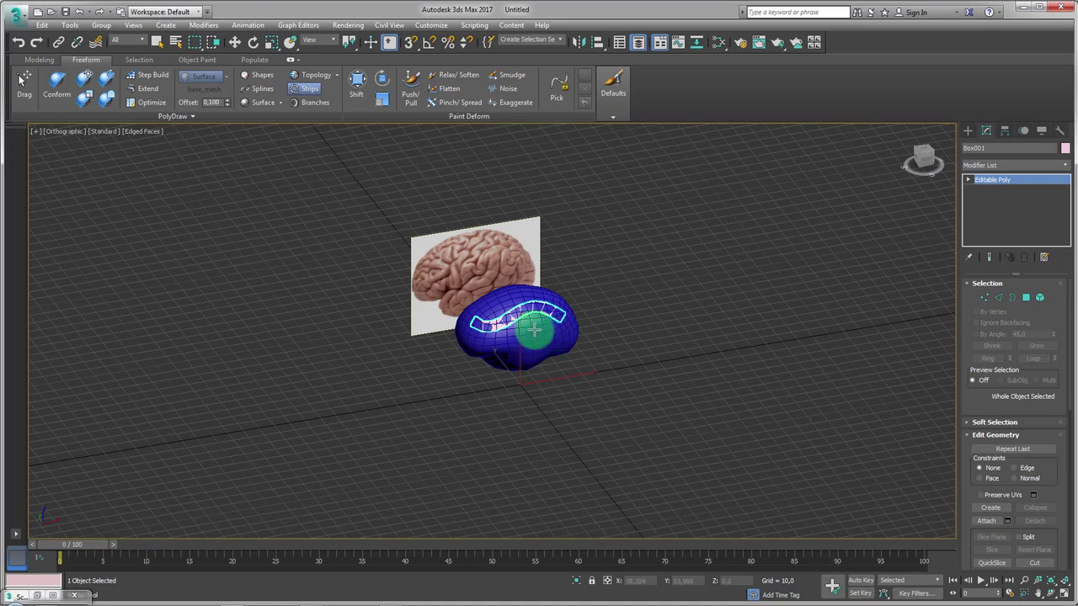
{"action": "left_click_drag", "start_coordinate": [533, 329], "coordinate": [483, 342]}
{"action": "scroll", "coordinate": [512, 347], "scroll_direction": "up", "scroll_amount": 4}
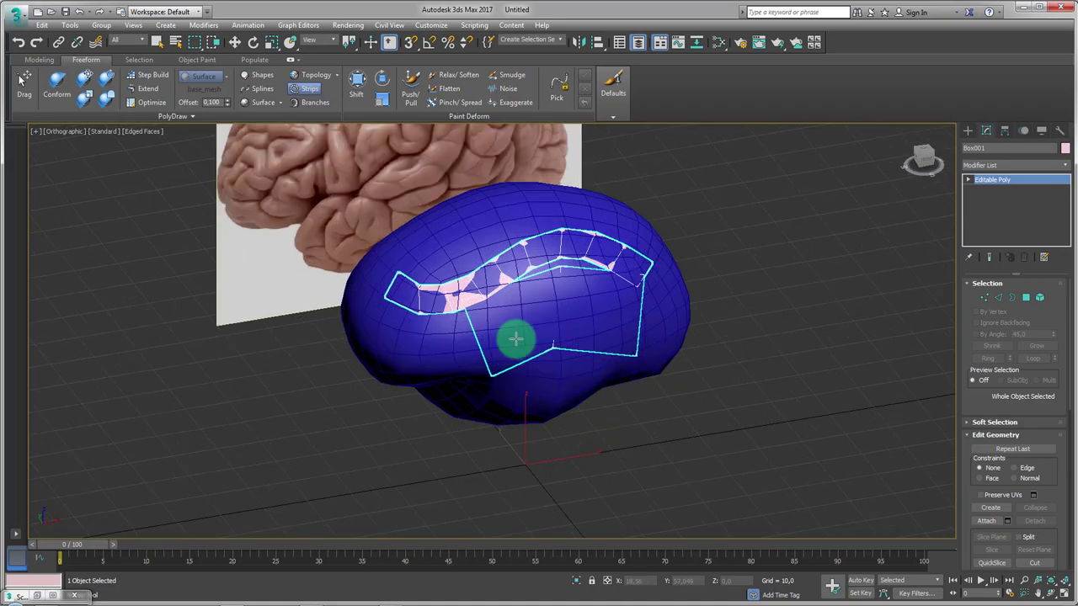
{"action": "scroll", "coordinate": [486, 333], "scroll_direction": "up", "scroll_amount": 2}
{"action": "scroll", "coordinate": [488, 328], "scroll_direction": "up", "scroll_amount": 3}
{"action": "mouse_move", "coordinate": [380, 334]}
{"action": "left_mouse_down"}
{"action": "mouse_move", "coordinate": [539, 309]}
{"action": "mouse_move", "coordinate": [702, 301]}
{"action": "left_mouse_up"}
{"action": "scroll", "coordinate": [703, 311], "scroll_direction": "down", "scroll_amount": 5}
{"action": "mouse_move", "coordinate": [698, 327]}
{"action": "middle_mouse_down", "text": "alt"}
{"action": "mouse_move", "coordinate": [654, 354]}
{"action": "mouse_move", "coordinate": [614, 289]}
{"action": "mouse_move", "coordinate": [792, 344]}
{"action": "mouse_move", "coordinate": [734, 364]}
{"action": "middle_mouse_up", "text": "alt"}
{"action": "scroll", "coordinate": [524, 332], "scroll_direction": "up", "scroll_amount": 3}
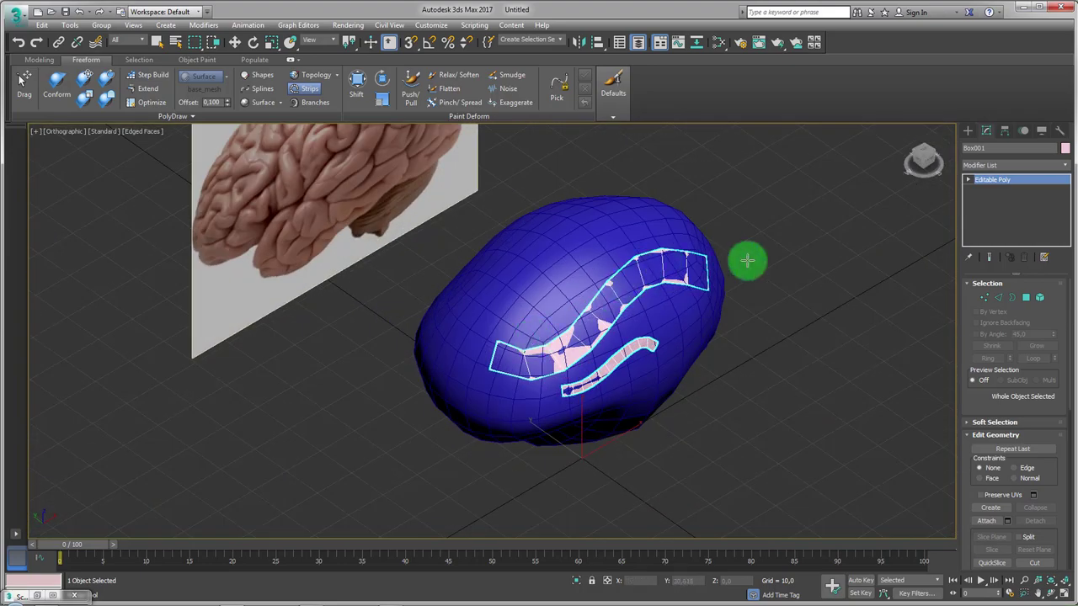
{"action": "scroll", "coordinate": [583, 339], "scroll_direction": "up", "scroll_amount": 2}
{"action": "mouse_move", "coordinate": [582, 338]}
{"action": "middle_mouse_down", "text": "alt"}
{"action": "mouse_move", "coordinate": [630, 368]}
{"action": "mouse_move", "coordinate": [606, 373]}
{"action": "mouse_move", "coordinate": [570, 346]}
{"action": "middle_mouse_up", "text": "alt"}
{"action": "key", "text": "ctrl+z"}
Undo the remaining trial strips, then paint a new strip across the mesh's upper right and inspect it
{"action": "key", "text": "ctrl+z"}
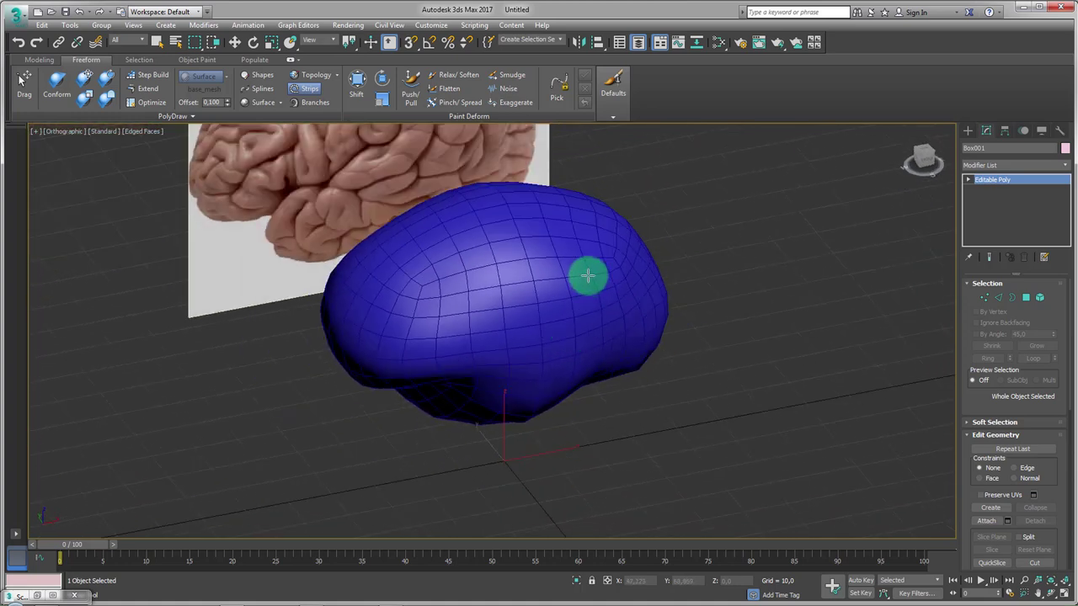
{"action": "left_click_drag", "start_coordinate": [587, 275], "coordinate": [383, 309]}
{"action": "key", "text": "shift+z"}
{"action": "key", "text": "ctrl+z"}
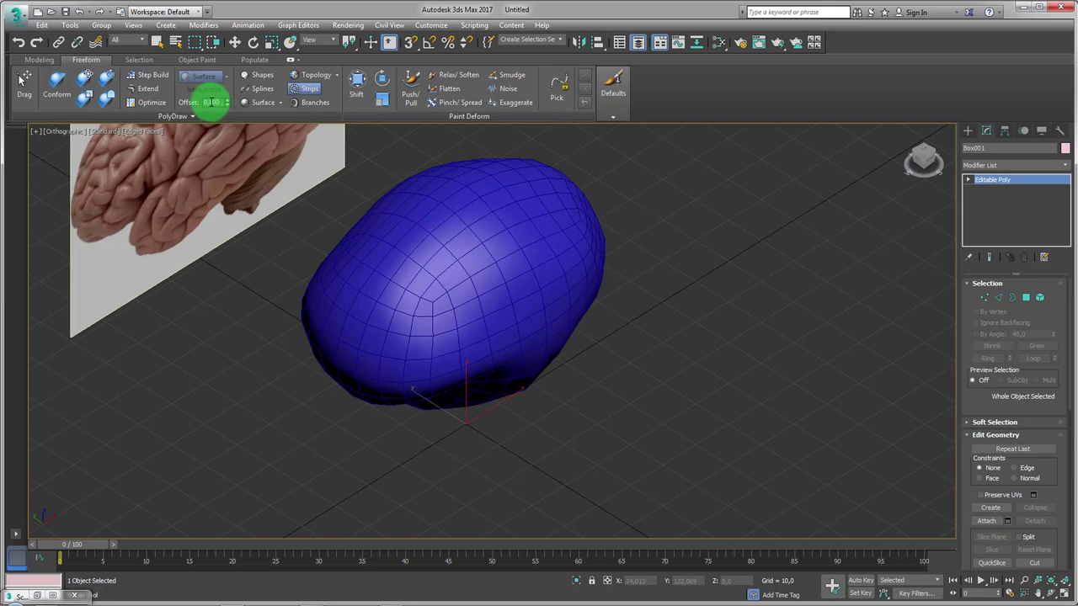
{"action": "type", "text": "0,500"}
{"action": "left_click_drag", "start_coordinate": [513, 193], "coordinate": [572, 216]}
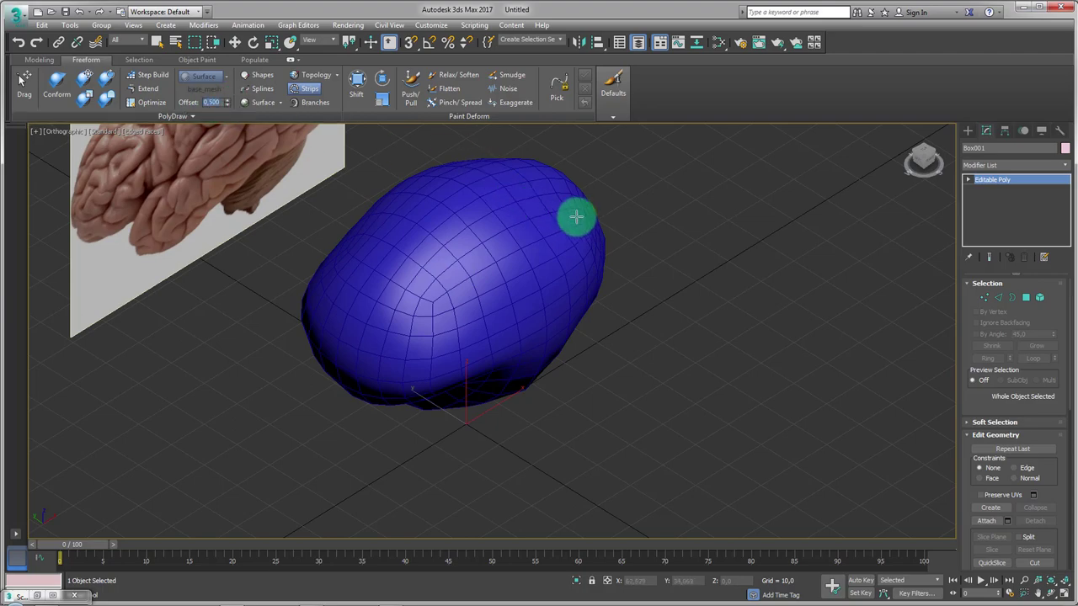
{"action": "left_click_drag", "start_coordinate": [477, 258], "coordinate": [447, 282]}
{"action": "middle_click_drag", "start_coordinate": [447, 281], "coordinate": [414, 226], "text": "alt"}
{"action": "scroll", "coordinate": [413, 226], "scroll_direction": "up", "scroll_amount": 3}
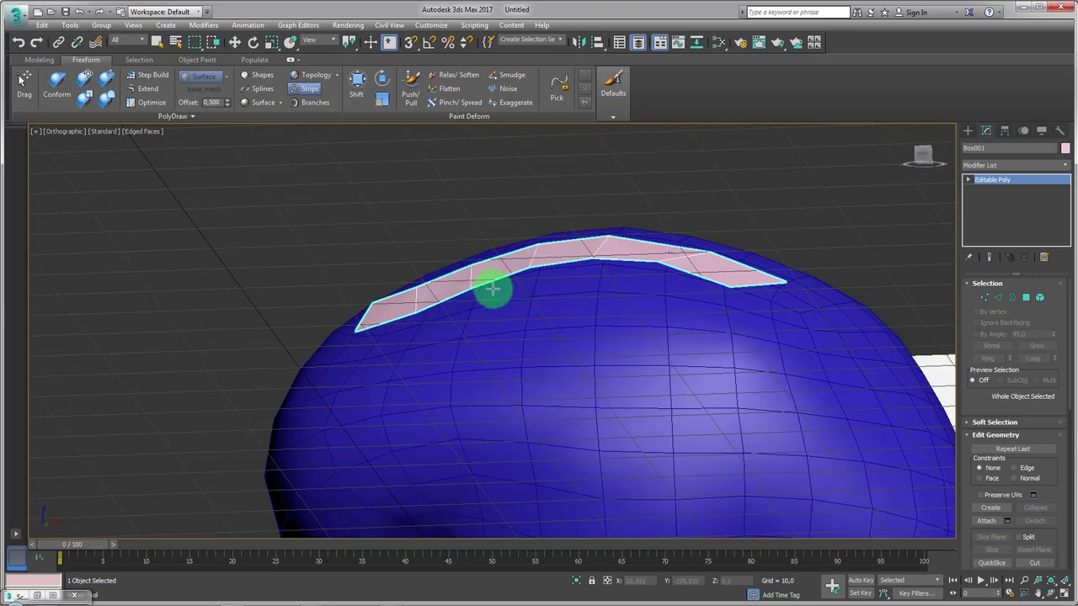
{"action": "mouse_move", "coordinate": [493, 289]}
{"action": "middle_mouse_down", "text": "alt"}
{"action": "mouse_move", "coordinate": [462, 305]}
{"action": "mouse_move", "coordinate": [433, 301]}
{"action": "mouse_move", "coordinate": [546, 322]}
{"action": "mouse_move", "coordinate": [595, 361]}
{"action": "mouse_move", "coordinate": [551, 320]}
{"action": "mouse_move", "coordinate": [481, 308]}
{"action": "mouse_move", "coordinate": [516, 288]}
{"action": "mouse_move", "coordinate": [496, 257]}
{"action": "mouse_move", "coordinate": [595, 356]}
{"action": "mouse_move", "coordinate": [609, 353]}
{"action": "mouse_move", "coordinate": [630, 311]}
{"action": "middle_mouse_up", "text": "alt"}
{"action": "scroll", "coordinate": [547, 313], "scroll_direction": "down", "scroll_amount": 5}
Select the Plane001 brain reference and move it to the left of the blue mesh
{"action": "left_click", "coordinate": [605, 252]}
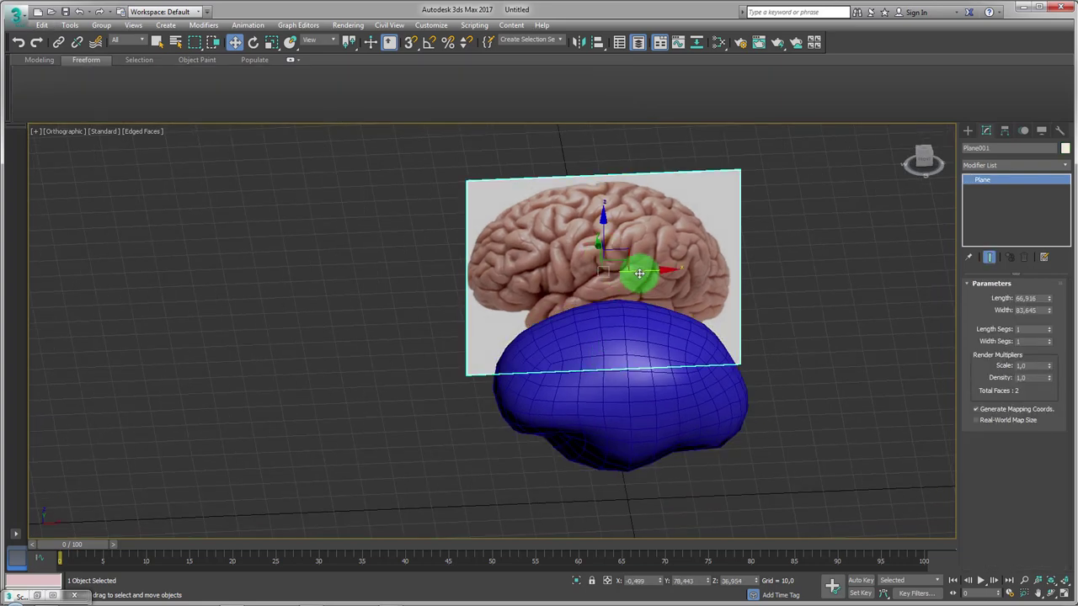
{"action": "left_click_drag", "start_coordinate": [654, 272], "coordinate": [373, 278]}
{"action": "middle_click_drag", "start_coordinate": [402, 306], "coordinate": [616, 308]}
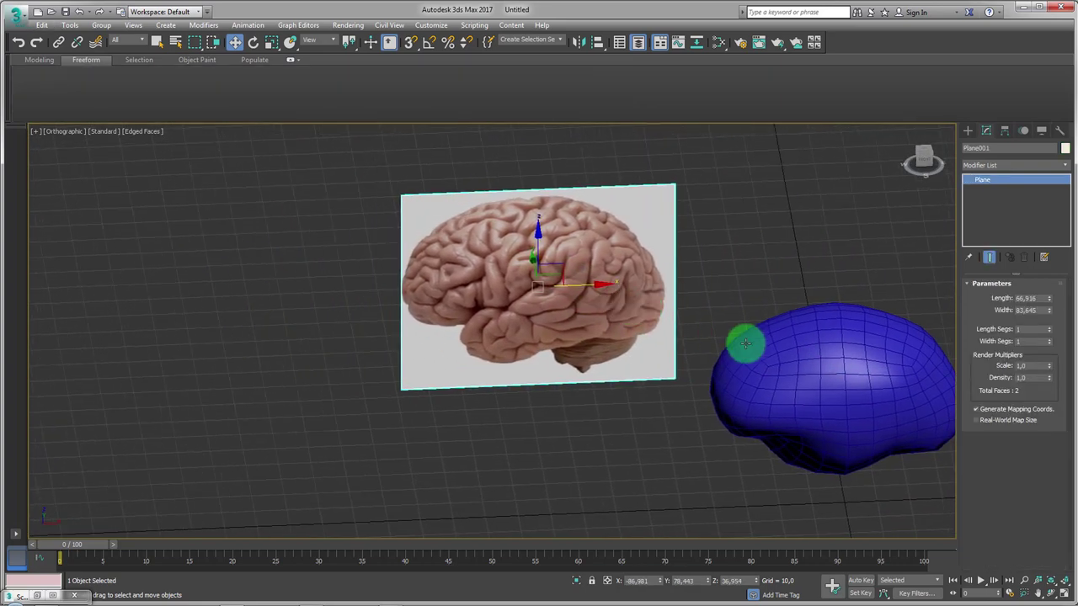
{"action": "scroll", "coordinate": [708, 376], "scroll_direction": "up", "scroll_amount": 2}
{"action": "scroll", "coordinate": [549, 301], "scroll_direction": "up", "scroll_amount": 2}
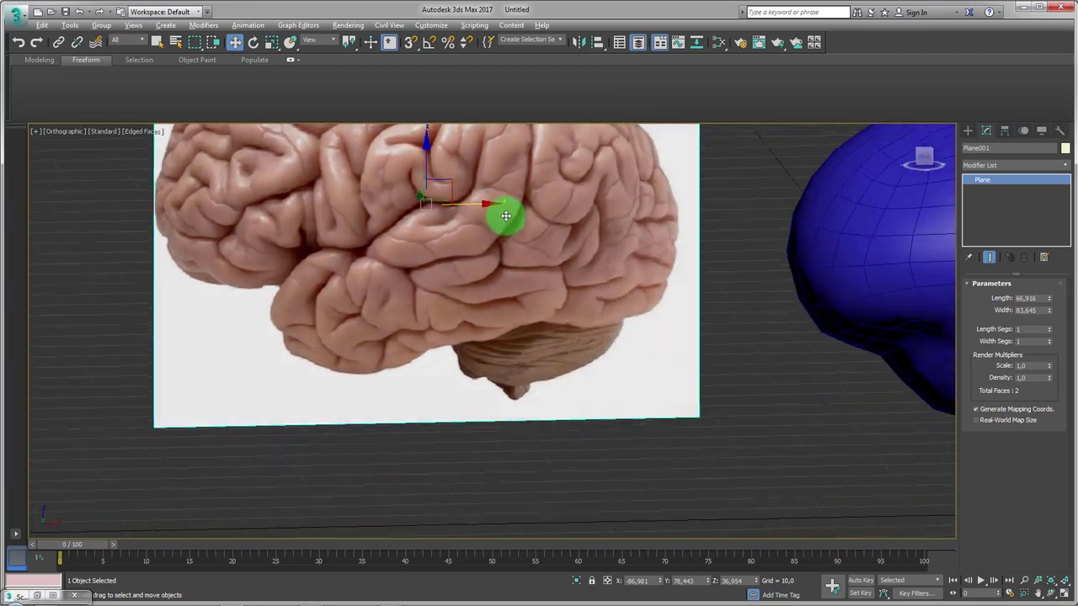
{"action": "mouse_move", "coordinate": [505, 216]}
{"action": "middle_mouse_down"}
{"action": "mouse_move", "coordinate": [539, 340]}
{"action": "mouse_move", "coordinate": [534, 320]}
{"action": "mouse_move", "coordinate": [521, 353]}
{"action": "middle_mouse_up"}
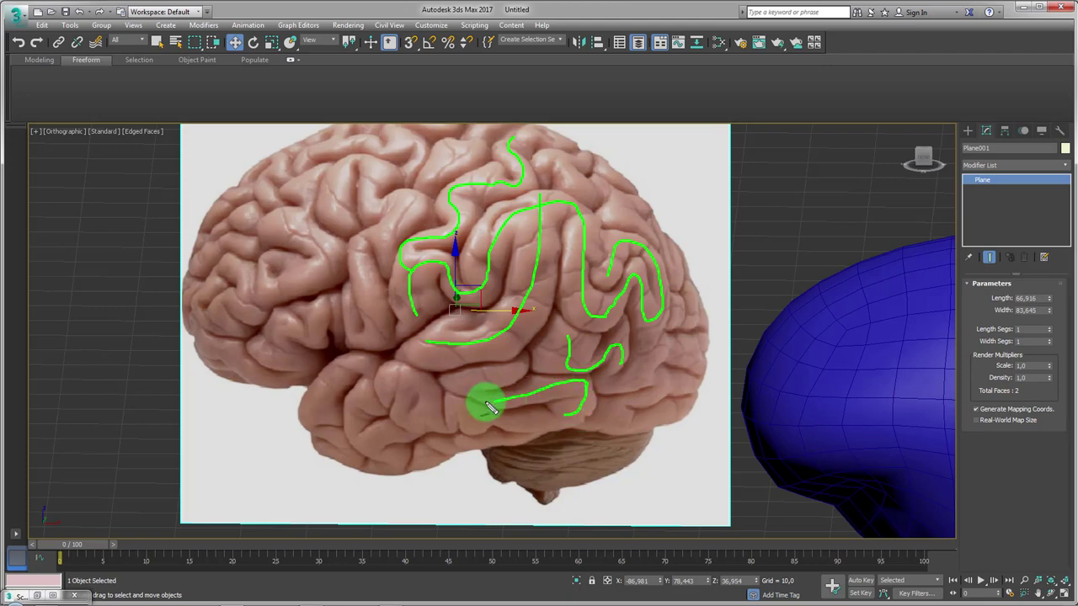
Return the view to the blue mesh and select base_mesh
{"action": "middle_click_drag", "start_coordinate": [528, 329], "coordinate": [481, 320]}
{"action": "scroll", "coordinate": [589, 312], "scroll_direction": "down", "scroll_amount": 3}
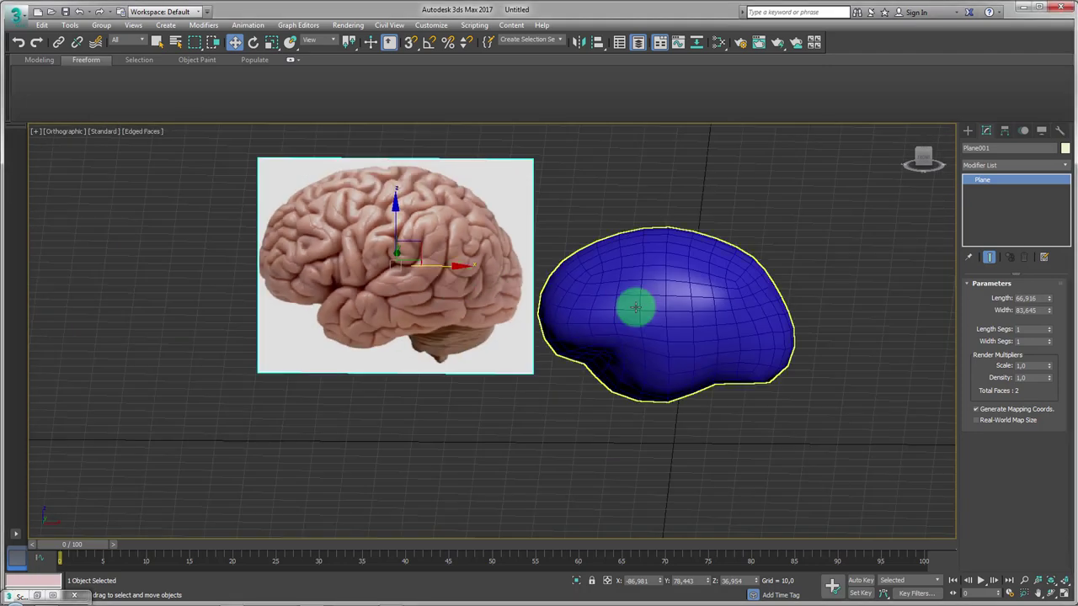
{"action": "middle_click_drag", "start_coordinate": [635, 308], "coordinate": [676, 327], "text": "alt"}
{"action": "left_click", "coordinate": [676, 327]}
{"action": "middle_click_drag", "start_coordinate": [644, 365], "coordinate": [592, 440], "text": "alt"}
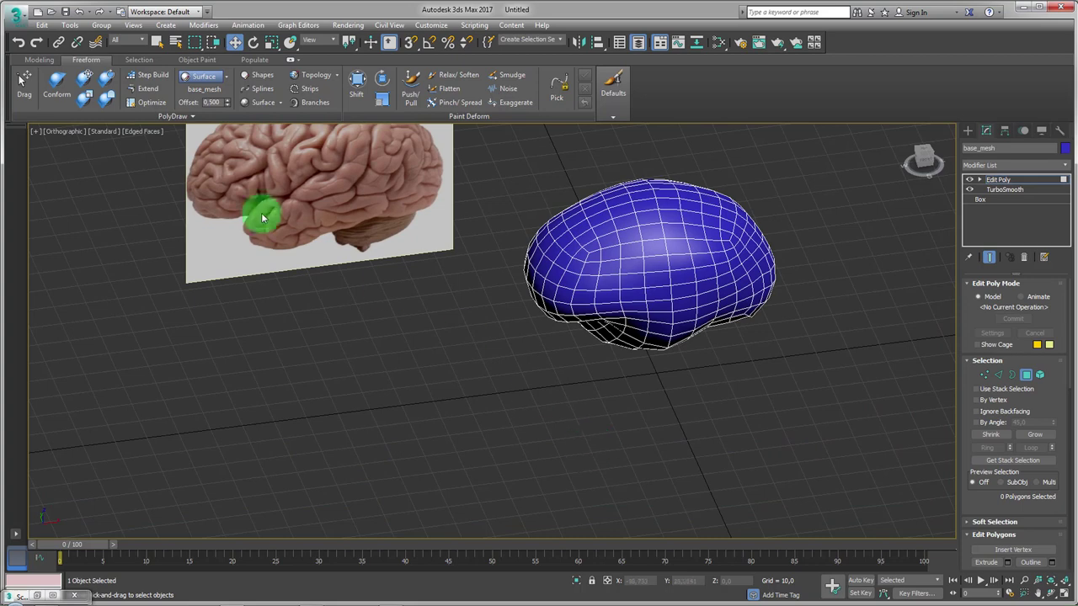
Pick Box001 in the Scene Explorer and close the explorer
{"action": "left_click", "coordinate": [42, 595]}
{"action": "left_click", "coordinate": [126, 268]}
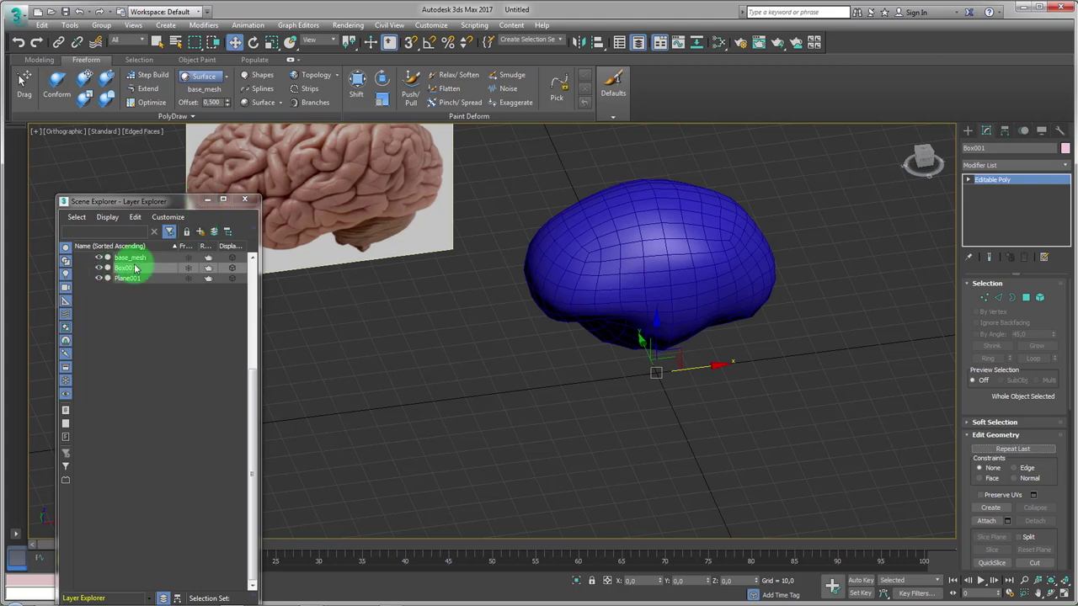
{"action": "left_click", "coordinate": [205, 206]}
{"action": "scroll", "coordinate": [640, 303], "scroll_direction": "up", "scroll_amount": 2}
{"action": "scroll", "coordinate": [590, 355], "scroll_direction": "up", "scroll_amount": 2}
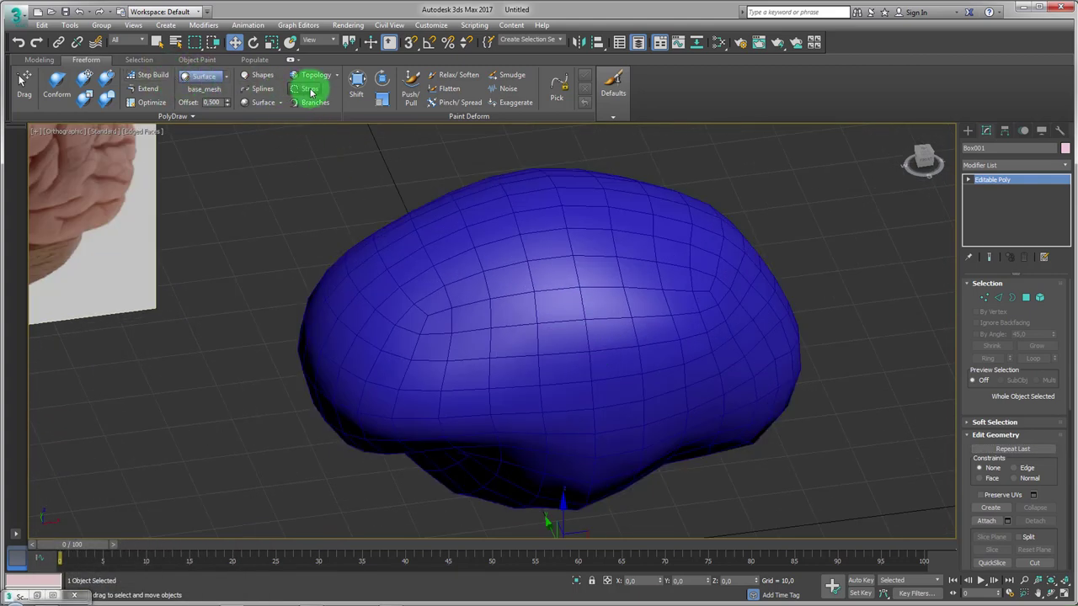
Activate Strips, paint a curved and a straight test strip, undo both, and view the mesh from the side
{"action": "left_click", "coordinate": [311, 90]}
{"action": "scroll", "coordinate": [572, 277], "scroll_direction": "down", "scroll_amount": 2}
{"action": "left_click_drag", "start_coordinate": [661, 291], "coordinate": [452, 333]}
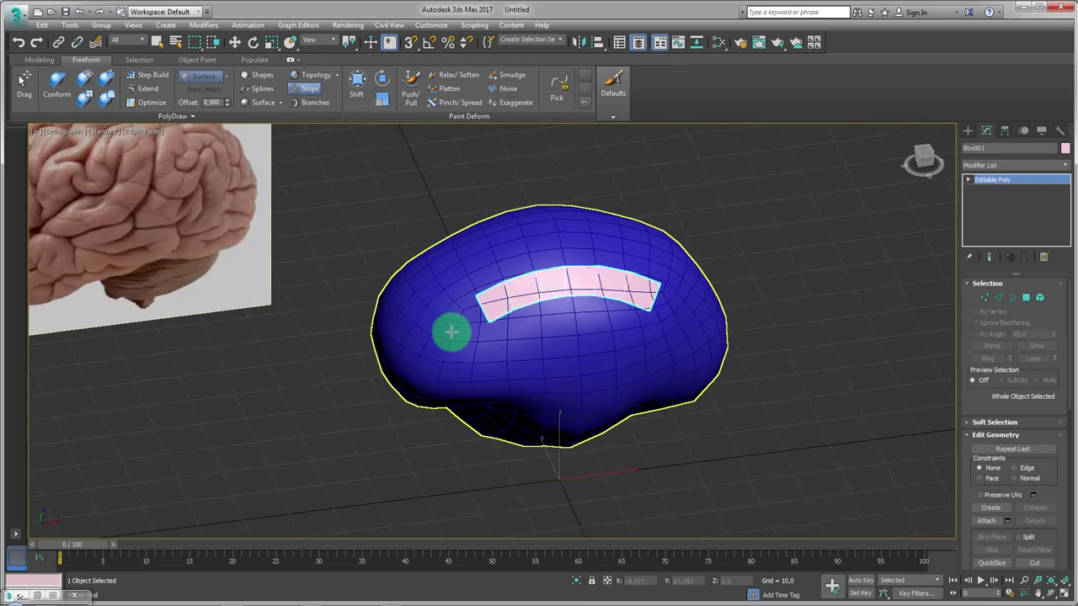
{"action": "key", "text": "ctrl+z"}
{"action": "scroll", "coordinate": [564, 329], "scroll_direction": "up", "scroll_amount": 3}
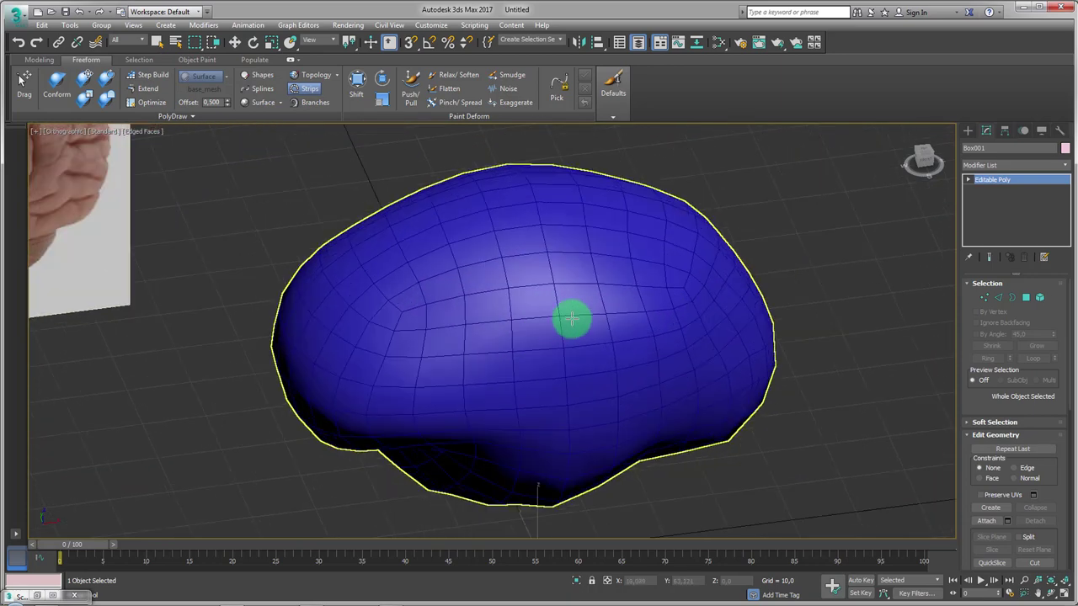
{"action": "left_click_drag", "start_coordinate": [628, 289], "coordinate": [425, 282]}
{"action": "key", "text": "ctrl+z"}
{"action": "mouse_move", "coordinate": [570, 289]}
{"action": "middle_mouse_down", "text": "alt"}
{"action": "mouse_move", "coordinate": [616, 313]}
{"action": "mouse_move", "coordinate": [583, 334]}
{"action": "middle_mouse_up", "text": "alt"}
{"action": "scroll", "coordinate": [616, 317], "scroll_direction": "down", "scroll_amount": 2}
{"action": "scroll", "coordinate": [615, 317], "scroll_direction": "up", "scroll_amount": 2}
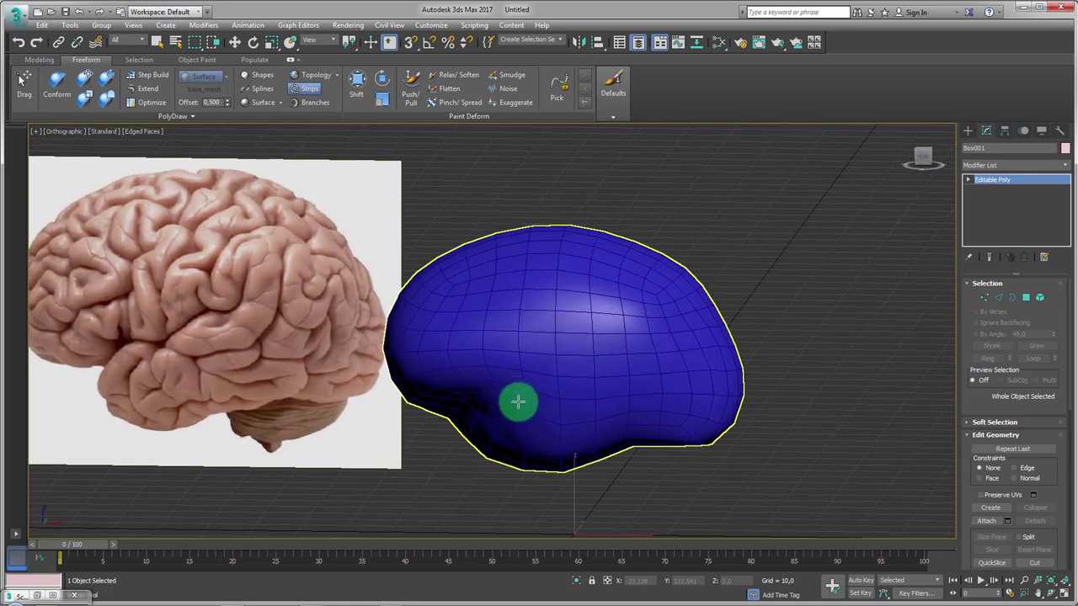
Paint a J-shaped fold strip on the mesh and extend it leftward from its top
{"action": "left_click_drag", "start_coordinate": [598, 382], "coordinate": [615, 323]}
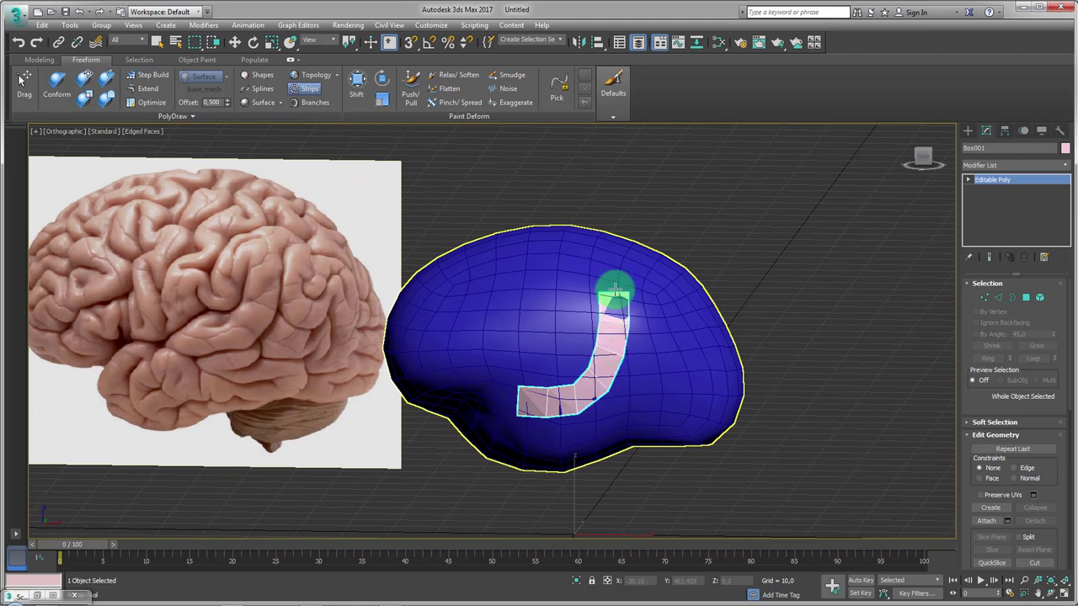
{"action": "middle_click_drag", "start_coordinate": [594, 307], "coordinate": [608, 315]}
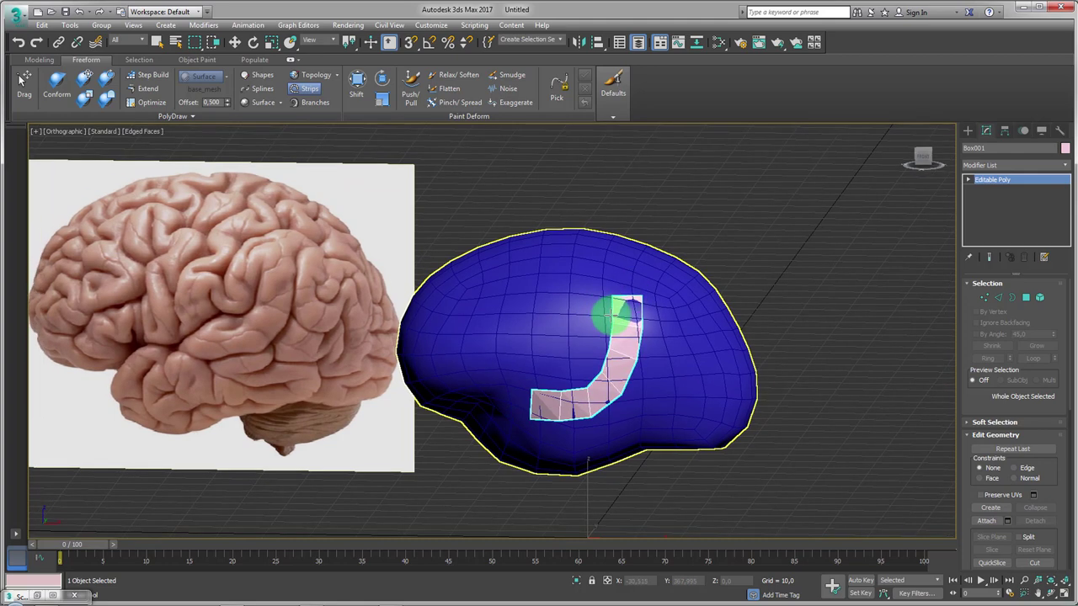
{"action": "left_click_drag", "start_coordinate": [606, 310], "coordinate": [537, 318]}
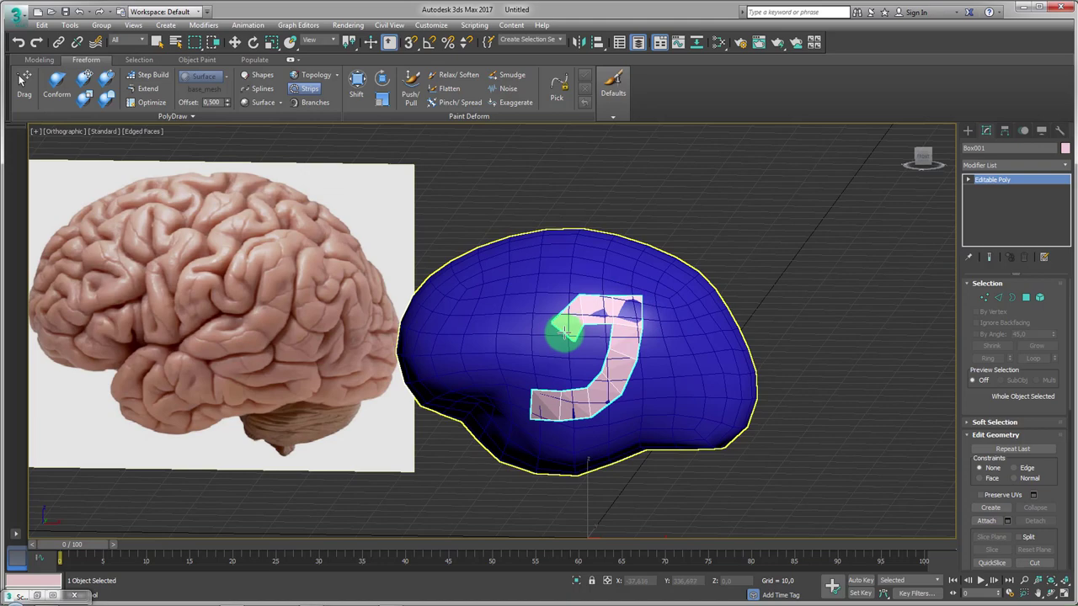
{"action": "scroll", "coordinate": [566, 332], "scroll_direction": "up", "scroll_amount": 2}
{"action": "scroll", "coordinate": [566, 333], "scroll_direction": "up", "scroll_amount": 4}
{"action": "scroll", "coordinate": [569, 341], "scroll_direction": "down", "scroll_amount": 3}
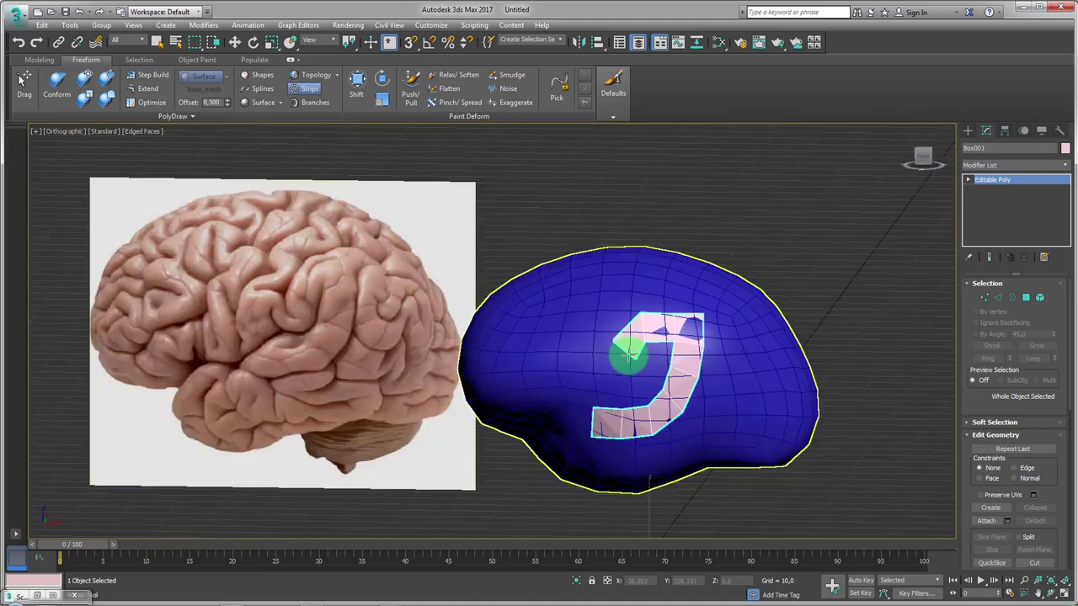
{"action": "scroll", "coordinate": [289, 332], "scroll_direction": "up", "scroll_amount": 2}
{"action": "scroll", "coordinate": [236, 340], "scroll_direction": "up", "scroll_amount": 1}
{"action": "scroll", "coordinate": [287, 284], "scroll_direction": "up", "scroll_amount": 2}
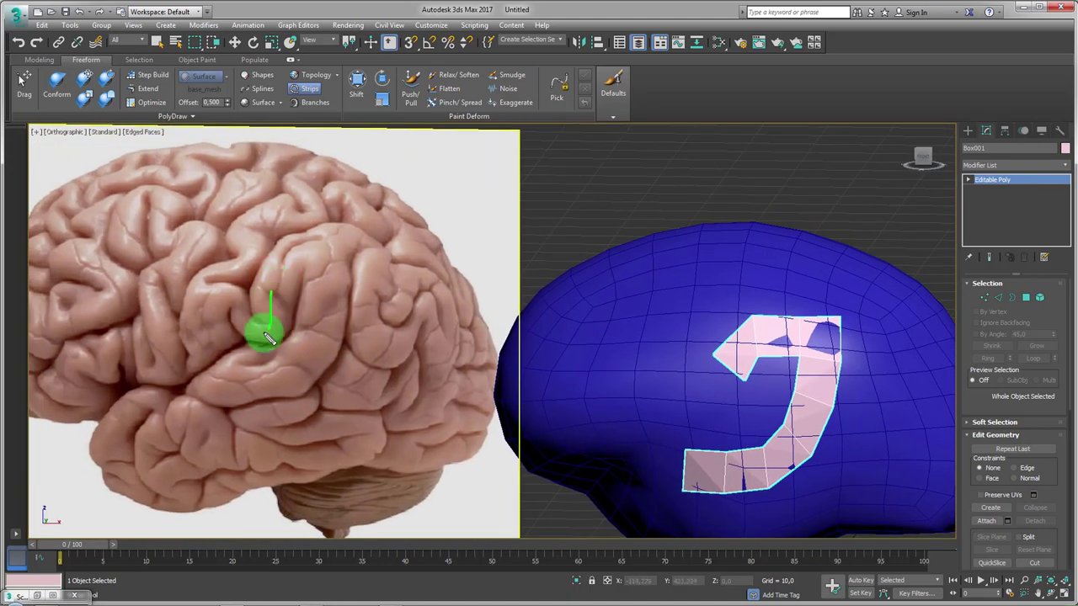
{"action": "scroll", "coordinate": [661, 373], "scroll_direction": "down", "scroll_amount": 1}
{"action": "scroll", "coordinate": [649, 343], "scroll_direction": "up", "scroll_amount": 3}
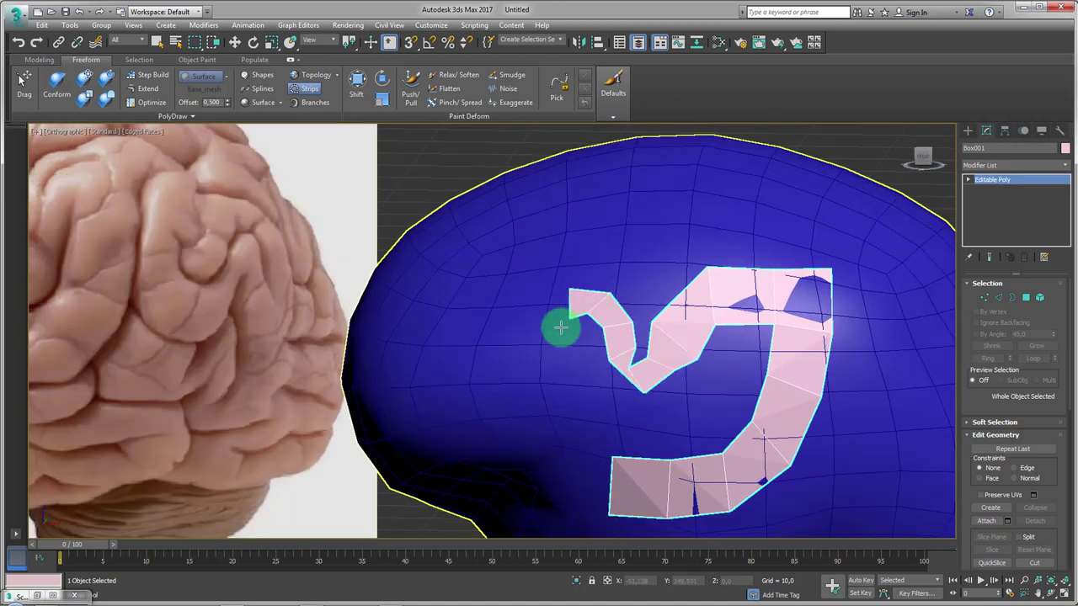
Curl the fold strip downward, then reframe the mesh beside the reference brain
{"action": "left_click_drag", "start_coordinate": [560, 328], "coordinate": [568, 380]}
{"action": "scroll", "coordinate": [589, 411], "scroll_direction": "down", "scroll_amount": 2}
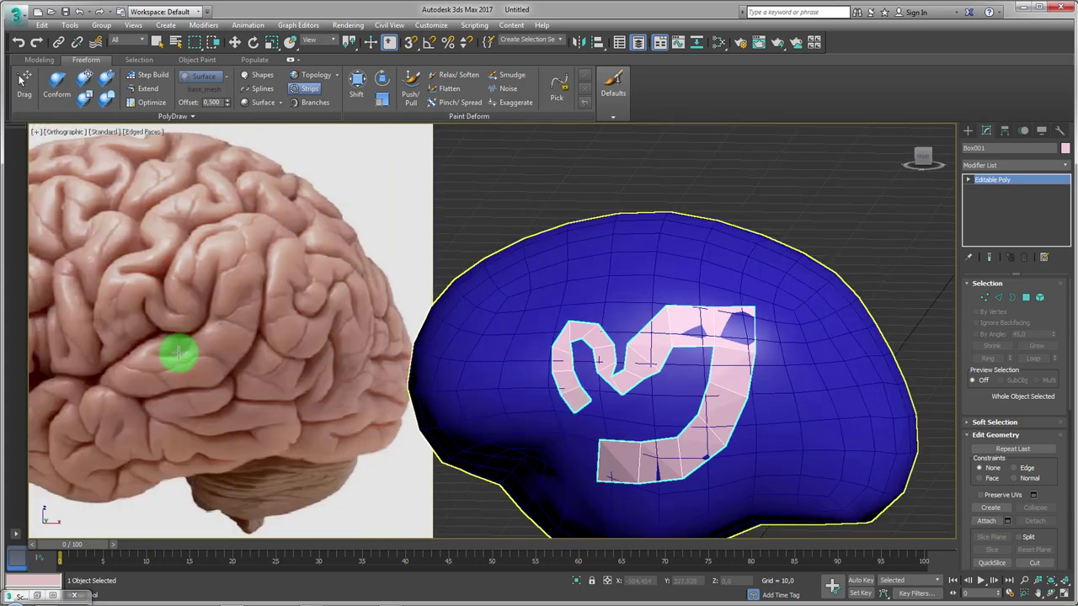
{"action": "middle_click_drag", "start_coordinate": [179, 354], "coordinate": [313, 361]}
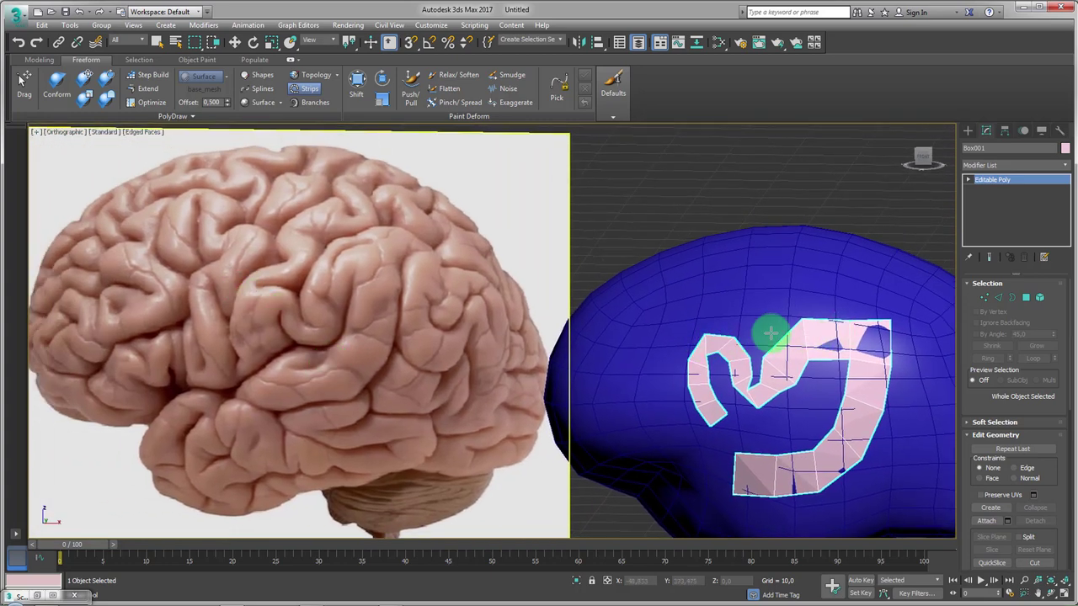
{"action": "scroll", "coordinate": [821, 379], "scroll_direction": "down", "scroll_amount": 2}
{"action": "middle_click_drag", "start_coordinate": [829, 373], "coordinate": [702, 380]}
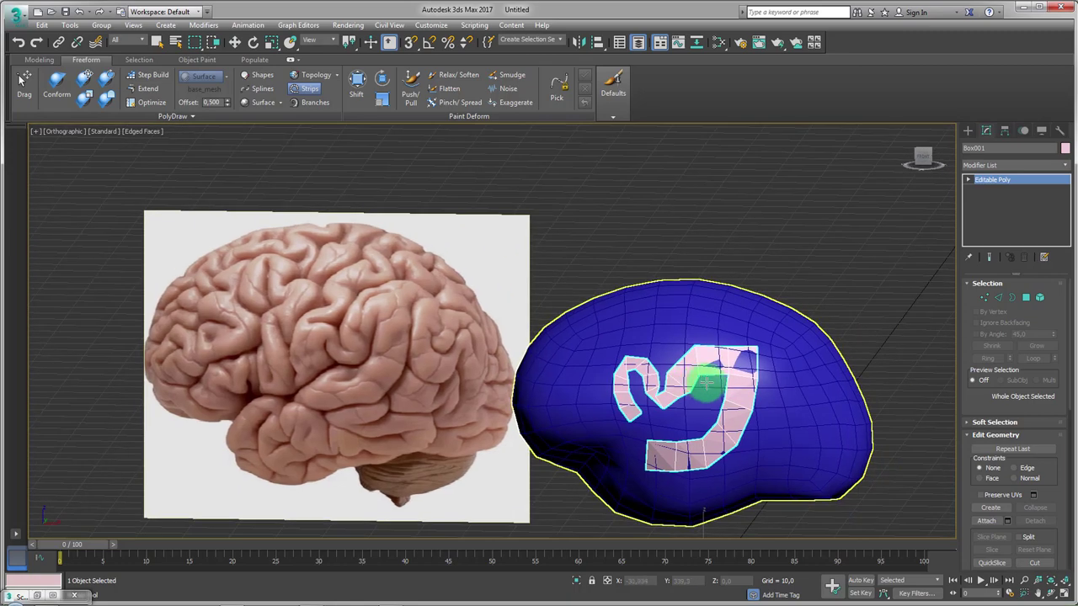
{"action": "scroll", "coordinate": [694, 370], "scroll_direction": "up", "scroll_amount": 2}
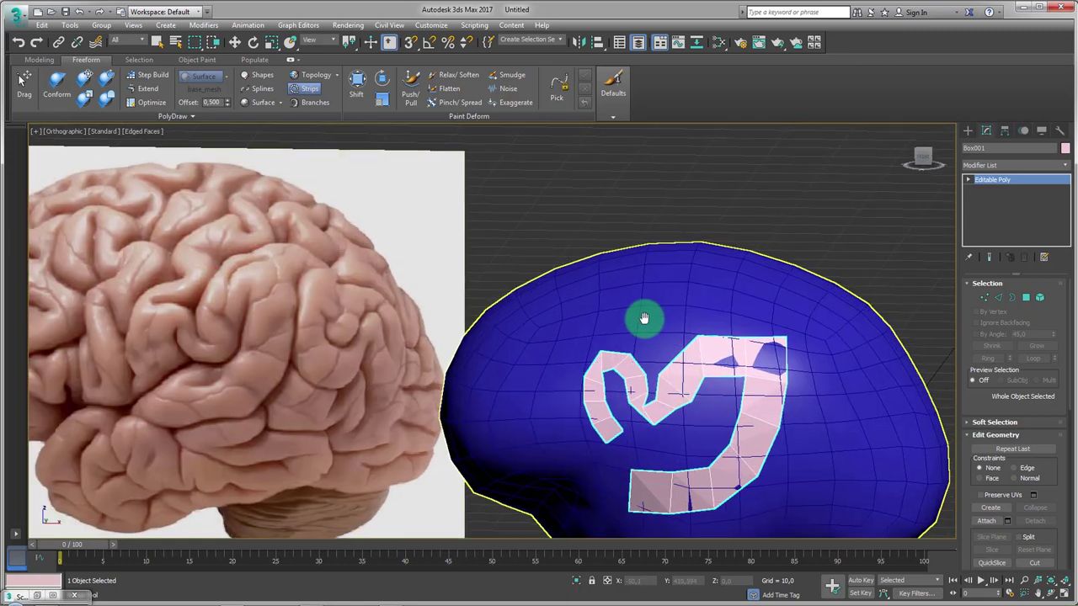
{"action": "middle_click_drag", "start_coordinate": [642, 315], "coordinate": [631, 322]}
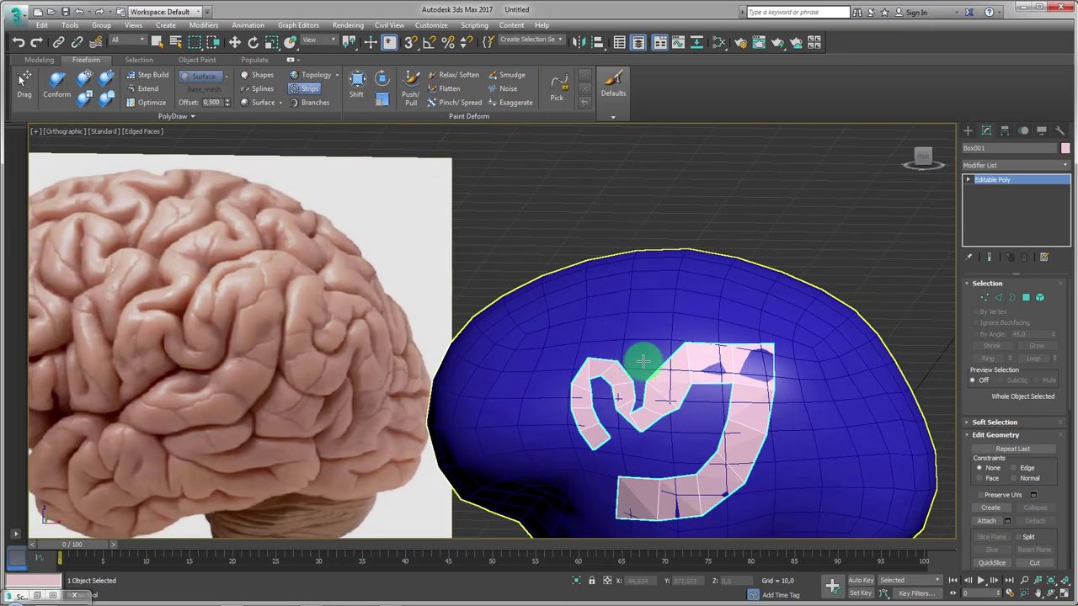
{"action": "scroll", "coordinate": [642, 361], "scroll_direction": "up", "scroll_amount": 2}
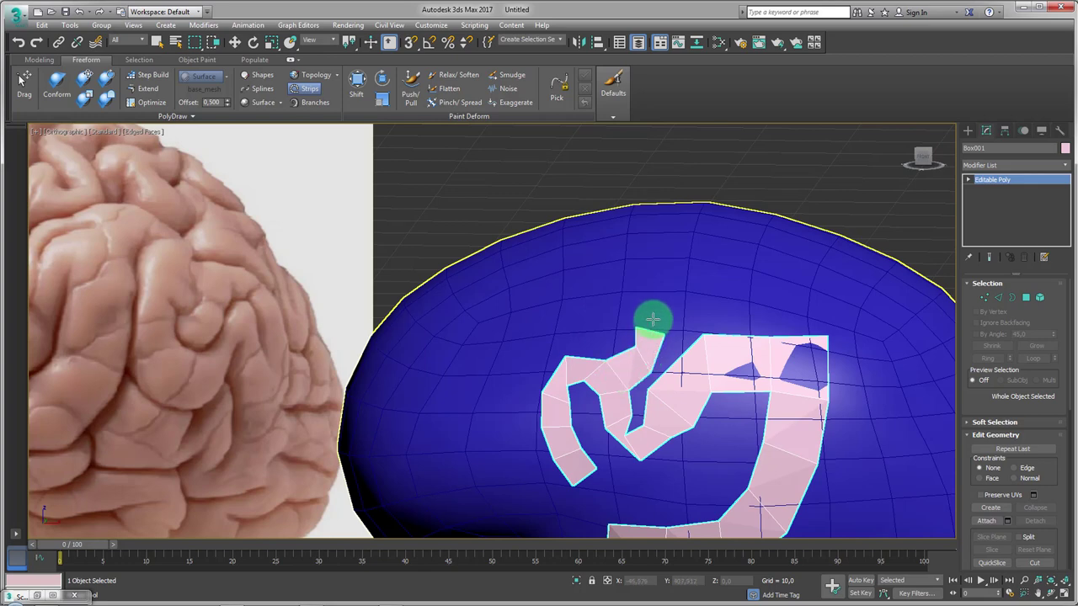
Continue the fold strip upward and leftward along the top of the mesh
{"action": "left_click_drag", "start_coordinate": [653, 320], "coordinate": [675, 278]}
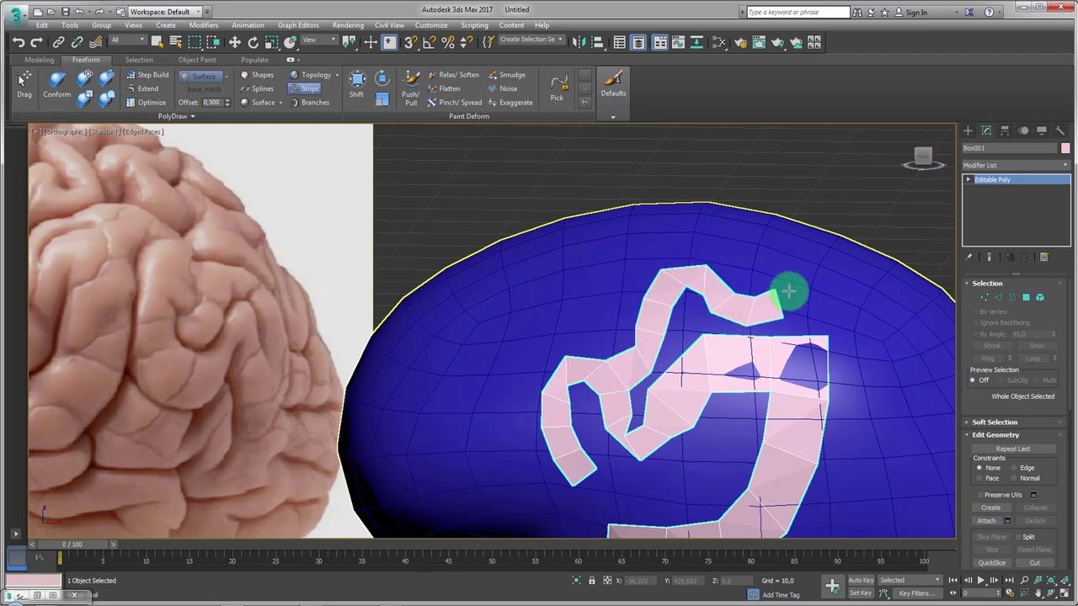
{"action": "left_click_drag", "start_coordinate": [750, 232], "coordinate": [683, 227]}
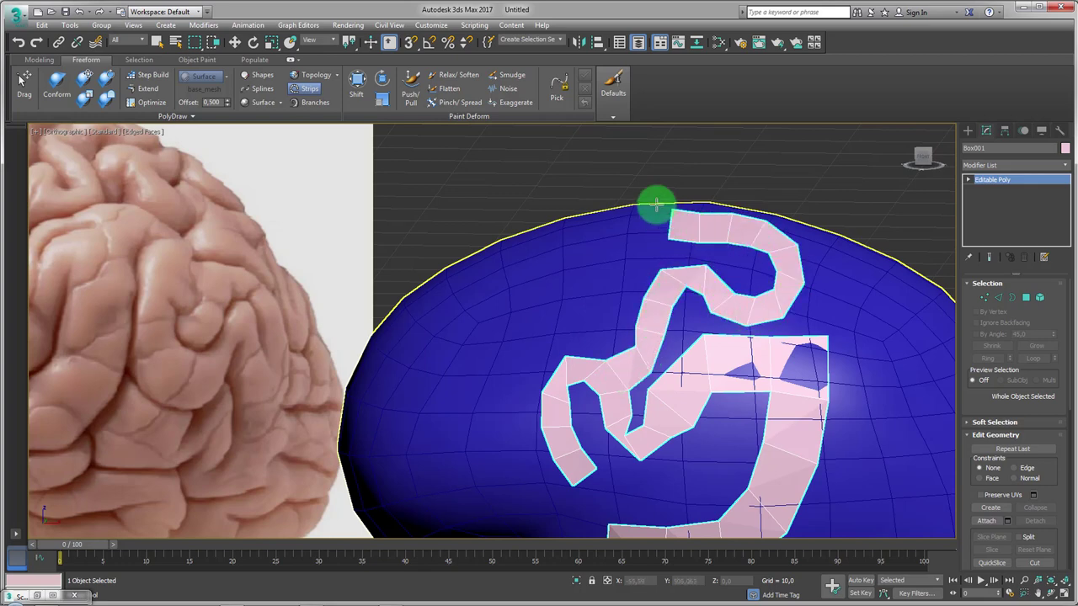
{"action": "scroll", "coordinate": [656, 205], "scroll_direction": "down", "scroll_amount": 2}
{"action": "mouse_move", "coordinate": [661, 257]}
{"action": "middle_mouse_down", "text": "alt"}
{"action": "mouse_move", "coordinate": [716, 365]}
{"action": "mouse_move", "coordinate": [716, 324]}
{"action": "middle_mouse_up", "text": "alt"}
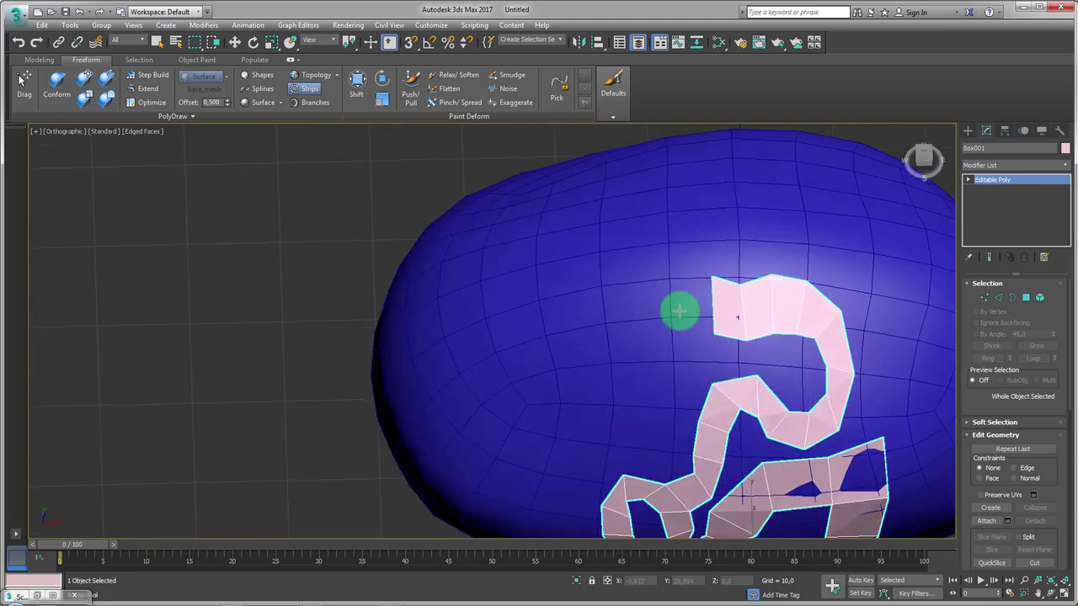
{"action": "scroll", "coordinate": [631, 244], "scroll_direction": "down", "scroll_amount": 3}
{"action": "mouse_move", "coordinate": [638, 252]}
{"action": "middle_mouse_down", "text": "alt"}
{"action": "mouse_move", "coordinate": [753, 320]}
{"action": "mouse_move", "coordinate": [684, 307]}
{"action": "mouse_move", "coordinate": [681, 345]}
{"action": "mouse_move", "coordinate": [635, 327]}
{"action": "middle_mouse_up", "text": "alt"}
{"action": "scroll", "coordinate": [683, 307], "scroll_direction": "up", "scroll_amount": 2}
{"action": "scroll", "coordinate": [681, 345], "scroll_direction": "up", "scroll_amount": 3}
{"action": "scroll", "coordinate": [681, 348], "scroll_direction": "down", "scroll_amount": 2}
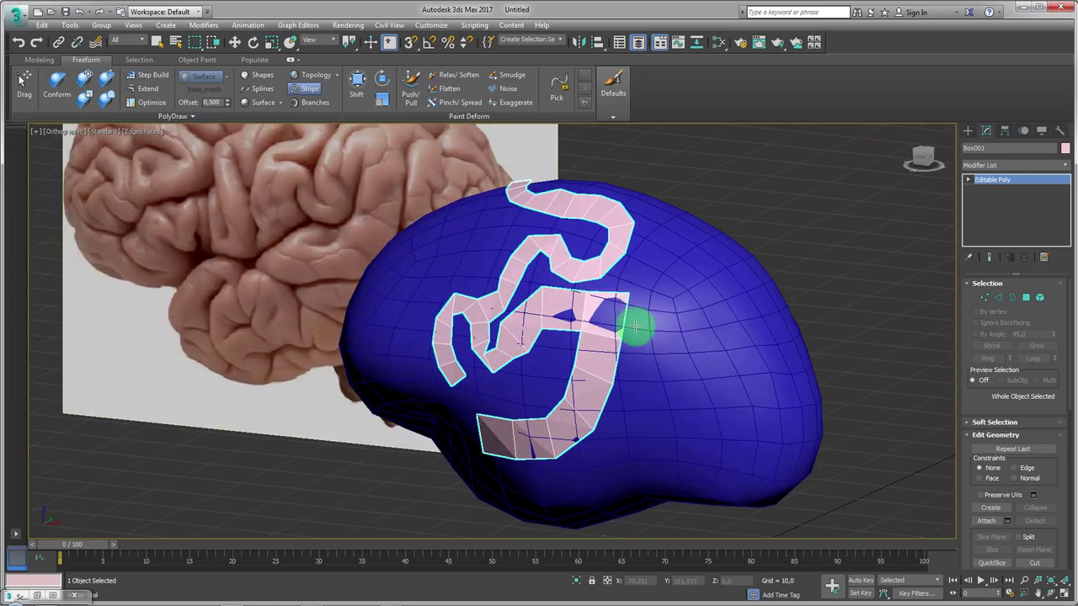
Paint new fold strips across the mesh side, including a spiral fold
{"action": "left_click_drag", "start_coordinate": [635, 326], "coordinate": [698, 366]}
{"action": "scroll", "coordinate": [693, 361], "scroll_direction": "up", "scroll_amount": 1}
{"action": "middle_click_drag", "start_coordinate": [693, 361], "coordinate": [640, 368], "text": "alt"}
{"action": "left_click_drag", "start_coordinate": [640, 368], "coordinate": [666, 381]}
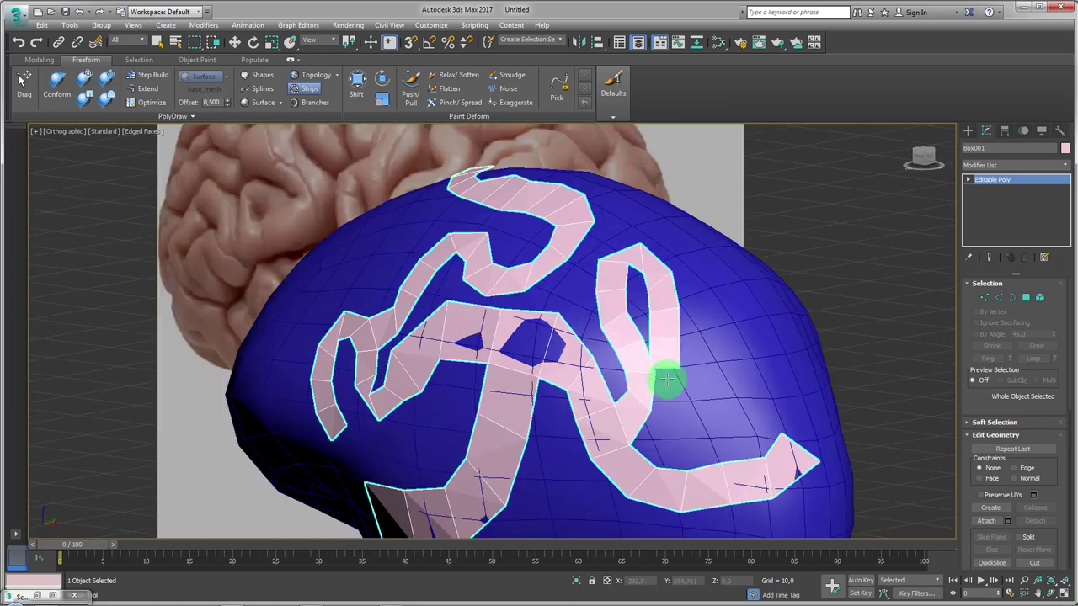
{"action": "middle_click_drag", "start_coordinate": [801, 404], "coordinate": [716, 361], "text": "alt"}
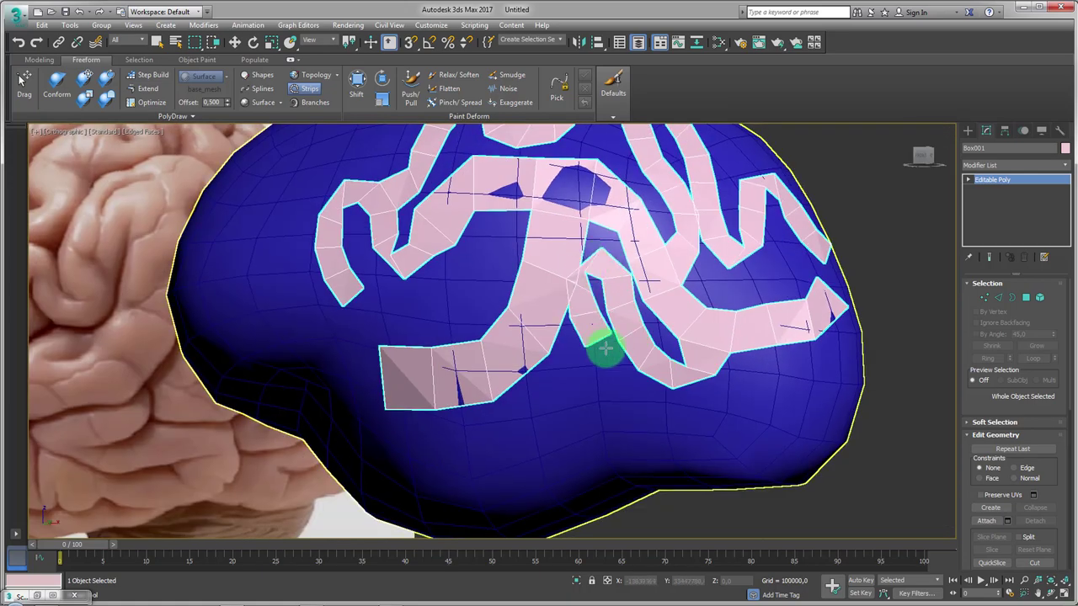
{"action": "mouse_move", "coordinate": [605, 348]}
{"action": "left_mouse_down"}
{"action": "mouse_move", "coordinate": [537, 491]}
{"action": "mouse_move", "coordinate": [643, 462]}
{"action": "left_mouse_up"}
{"action": "middle_click_drag", "start_coordinate": [642, 462], "coordinate": [714, 402], "text": "alt"}
{"action": "left_click_drag", "start_coordinate": [714, 402], "coordinate": [750, 314]}
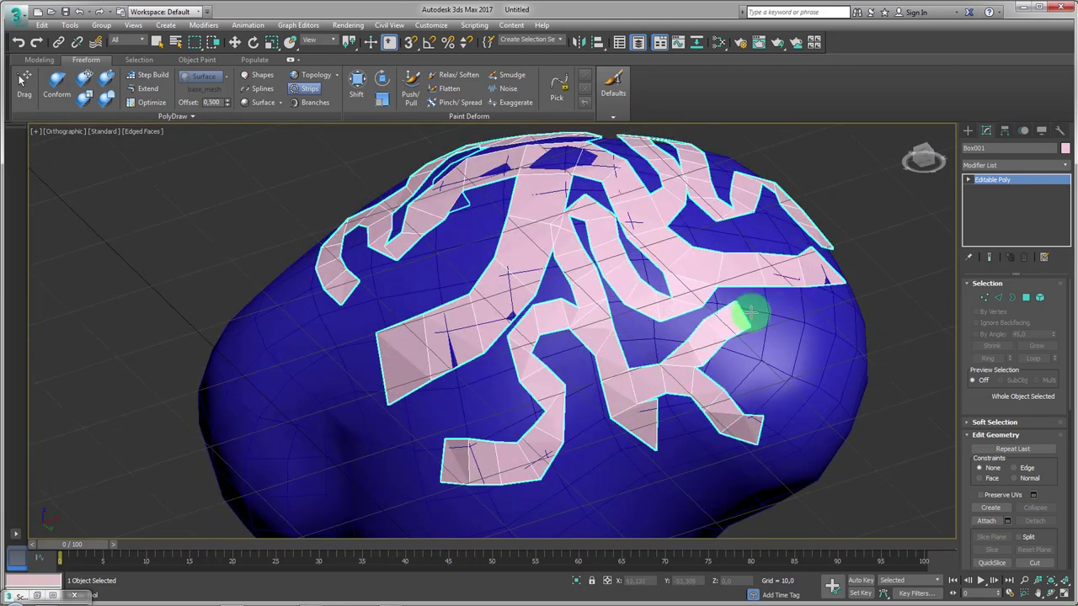
{"action": "scroll", "coordinate": [705, 402], "scroll_direction": "up", "scroll_amount": 2}
{"action": "left_click_drag", "start_coordinate": [705, 402], "coordinate": [760, 312]}
{"action": "scroll", "coordinate": [760, 312], "scroll_direction": "down", "scroll_amount": 2}
{"action": "middle_click_drag", "start_coordinate": [760, 313], "coordinate": [608, 385], "text": "alt"}
{"action": "scroll", "coordinate": [544, 314], "scroll_direction": "up", "scroll_amount": 2}
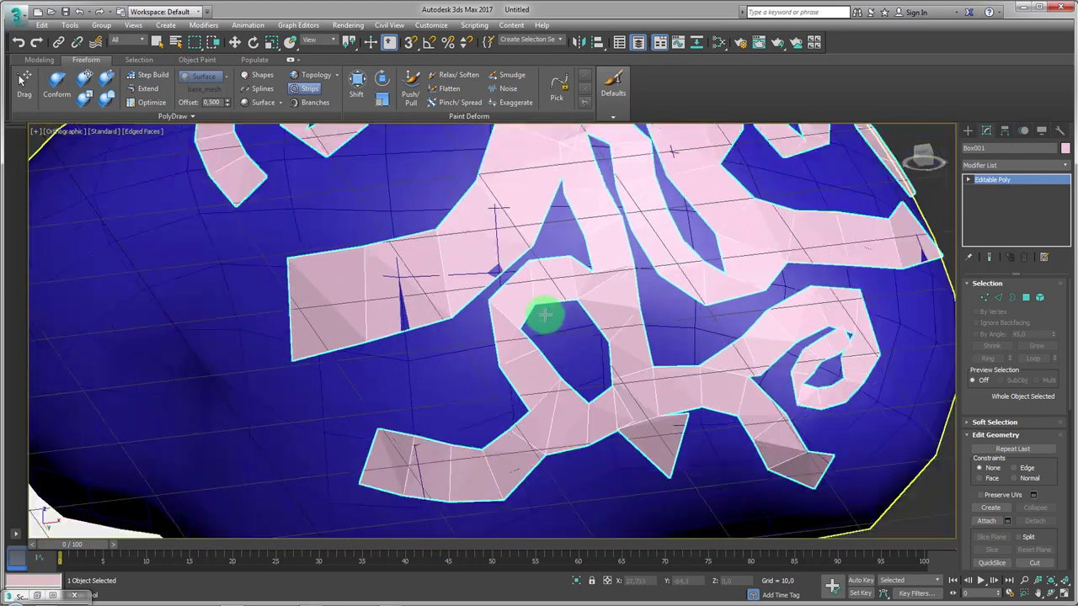
{"action": "scroll", "coordinate": [545, 314], "scroll_direction": "down", "scroll_amount": 2}
Paint a down-right strip with a trailing tail and a zigzag fold across the lower mesh
{"action": "middle_click_drag", "start_coordinate": [570, 348], "coordinate": [525, 380], "text": "alt"}
{"action": "scroll", "coordinate": [524, 379], "scroll_direction": "up", "scroll_amount": 3}
{"action": "mouse_move", "coordinate": [560, 373]}
{"action": "left_mouse_down"}
{"action": "mouse_move", "coordinate": [530, 387]}
{"action": "mouse_move", "coordinate": [402, 337]}
{"action": "left_mouse_up"}
{"action": "scroll", "coordinate": [548, 373], "scroll_direction": "down", "scroll_amount": 1}
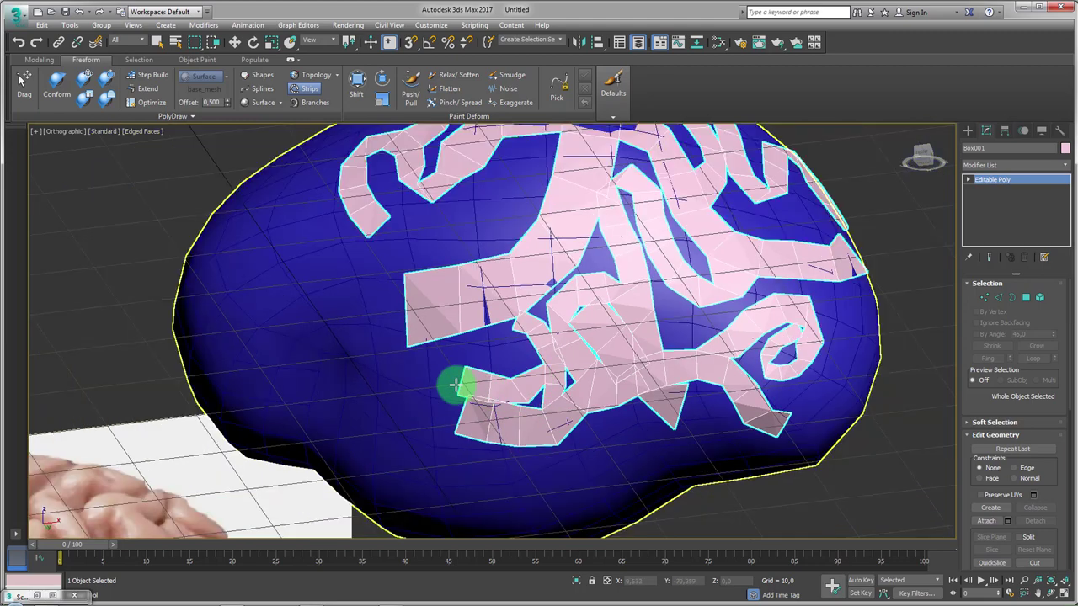
{"action": "left_click_drag", "start_coordinate": [455, 386], "coordinate": [632, 462]}
{"action": "scroll", "coordinate": [551, 435], "scroll_direction": "up", "scroll_amount": 2}
{"action": "middle_click_drag", "start_coordinate": [550, 436], "coordinate": [415, 466], "text": "alt"}
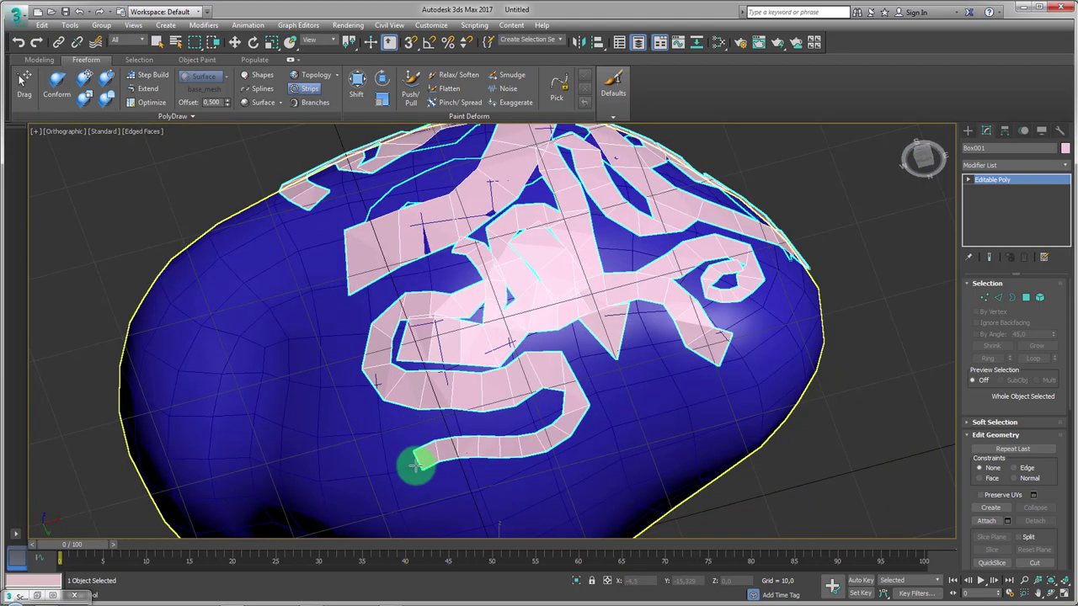
{"action": "mouse_move", "coordinate": [415, 465]}
{"action": "left_mouse_down"}
{"action": "mouse_move", "coordinate": [556, 439]}
{"action": "mouse_move", "coordinate": [421, 500]}
{"action": "left_mouse_up"}
{"action": "middle_click_drag", "start_coordinate": [421, 500], "coordinate": [551, 421], "text": "alt"}
{"action": "mouse_move", "coordinate": [550, 421]}
{"action": "left_mouse_down"}
{"action": "mouse_move", "coordinate": [414, 409]}
{"action": "mouse_move", "coordinate": [285, 452]}
{"action": "left_mouse_up"}
Add an S-shaped fold strip and more strips near the top-left of the mesh
{"action": "middle_click_drag", "start_coordinate": [285, 452], "coordinate": [391, 370], "text": "alt"}
{"action": "left_click_drag", "start_coordinate": [391, 370], "coordinate": [387, 269]}
{"action": "middle_click_drag", "start_coordinate": [387, 270], "coordinate": [433, 402], "text": "alt"}
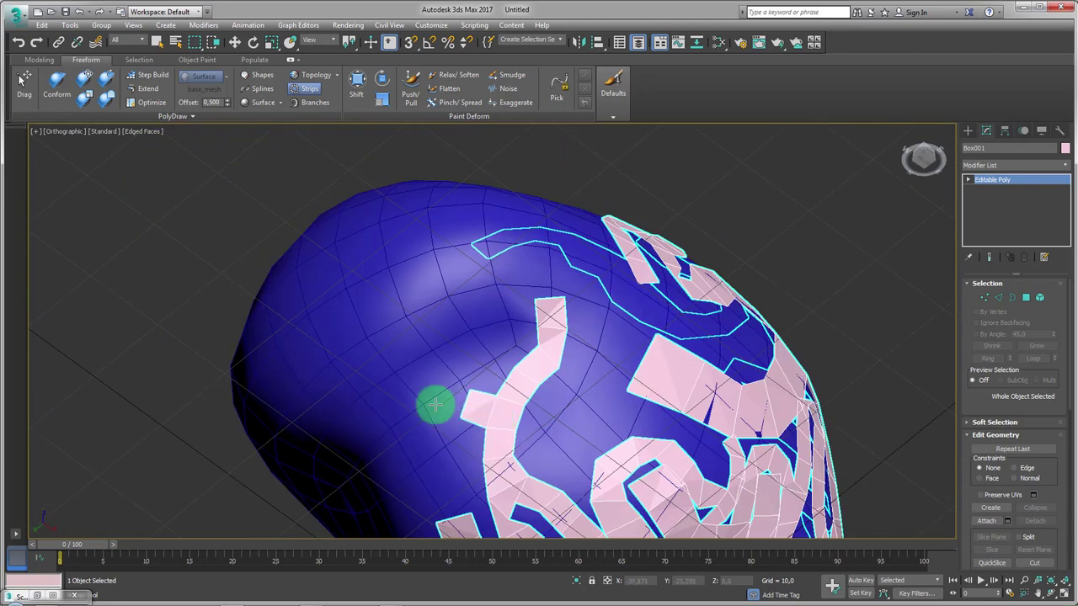
{"action": "left_click_drag", "start_coordinate": [432, 402], "coordinate": [440, 510]}
{"action": "middle_click_drag", "start_coordinate": [441, 511], "coordinate": [425, 367], "text": "alt"}
{"action": "mouse_move", "coordinate": [424, 366]}
{"action": "left_mouse_down"}
{"action": "mouse_move", "coordinate": [530, 380]}
{"action": "mouse_move", "coordinate": [519, 230]}
{"action": "mouse_move", "coordinate": [443, 361]}
{"action": "mouse_move", "coordinate": [581, 383]}
{"action": "mouse_move", "coordinate": [513, 247]}
{"action": "mouse_move", "coordinate": [553, 380]}
{"action": "left_mouse_up"}
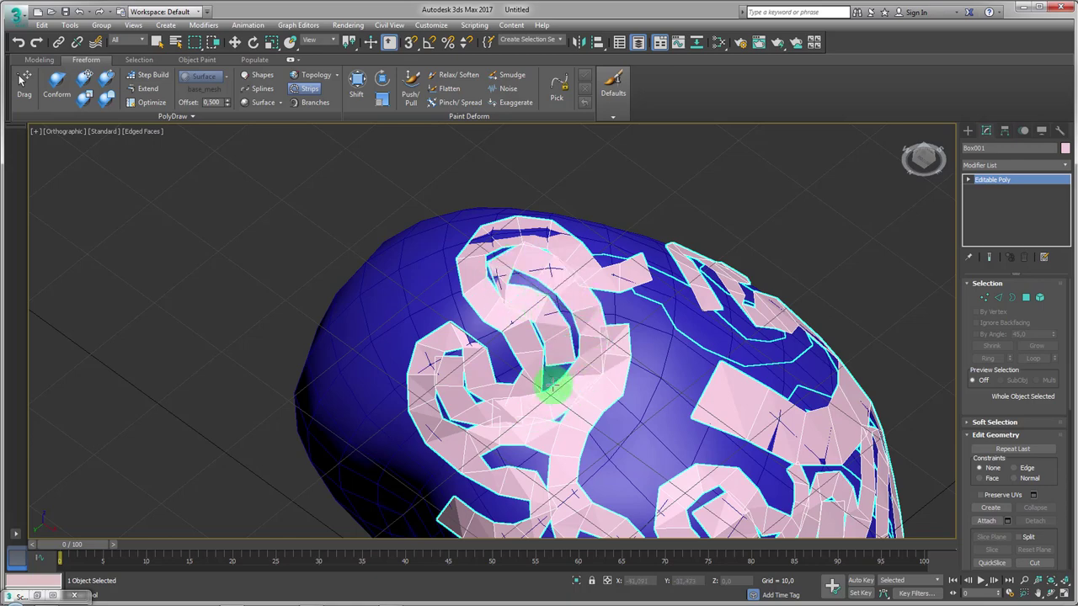
{"action": "middle_click_drag", "start_coordinate": [553, 379], "coordinate": [539, 454], "text": "alt"}
{"action": "mouse_move", "coordinate": [539, 455]}
{"action": "left_mouse_down"}
{"action": "mouse_move", "coordinate": [505, 378]}
{"action": "mouse_move", "coordinate": [441, 329]}
{"action": "mouse_move", "coordinate": [445, 414]}
{"action": "mouse_move", "coordinate": [488, 401]}
{"action": "left_mouse_up"}
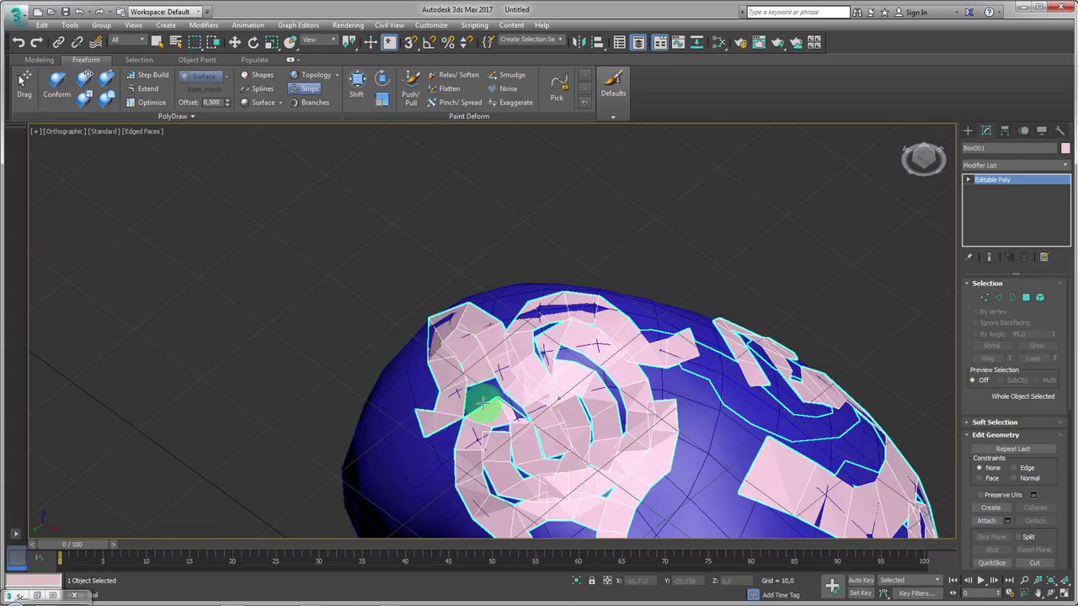
Fill remaining areas with small strip pieces and one curving up and back left
{"action": "middle_click_drag", "start_coordinate": [489, 401], "coordinate": [578, 453], "text": "alt"}
{"action": "left_click_drag", "start_coordinate": [577, 452], "coordinate": [539, 382]}
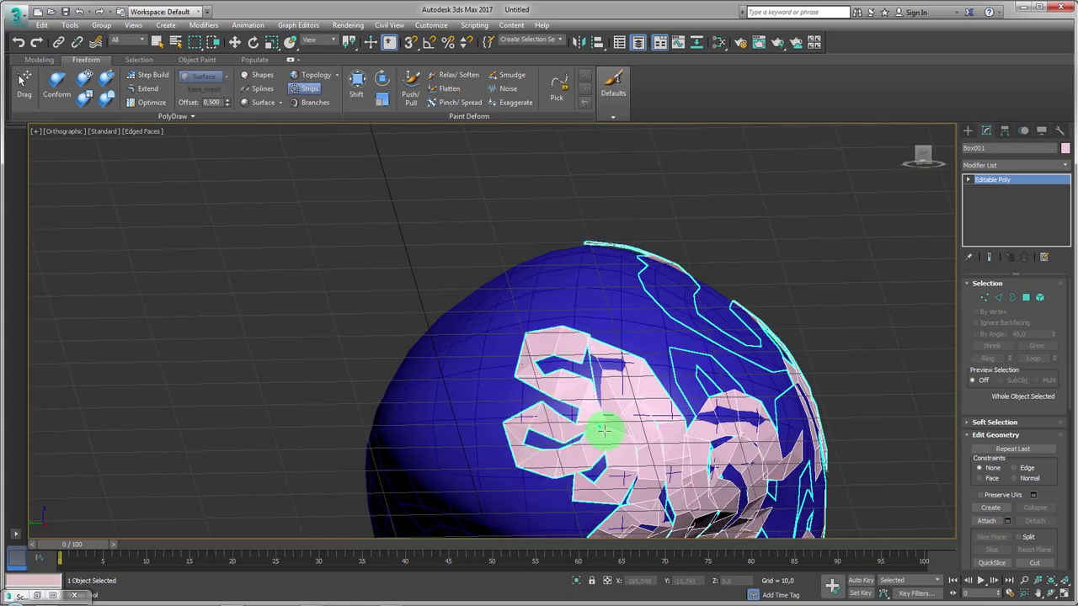
{"action": "middle_click_drag", "start_coordinate": [602, 429], "coordinate": [577, 315], "text": "alt"}
{"action": "mouse_move", "coordinate": [578, 315]}
{"action": "left_mouse_down"}
{"action": "mouse_move", "coordinate": [544, 397]}
{"action": "mouse_move", "coordinate": [597, 433]}
{"action": "mouse_move", "coordinate": [561, 337]}
{"action": "mouse_move", "coordinate": [603, 385]}
{"action": "left_mouse_up"}
{"action": "scroll", "coordinate": [560, 337], "scroll_direction": "up", "scroll_amount": 2}
{"action": "mouse_move", "coordinate": [604, 384]}
{"action": "middle_mouse_down", "text": "alt"}
{"action": "mouse_move", "coordinate": [601, 444]}
{"action": "mouse_move", "coordinate": [721, 432]}
{"action": "mouse_move", "coordinate": [512, 440]}
{"action": "middle_mouse_up", "text": "alt"}
{"action": "mouse_move", "coordinate": [457, 350]}
{"action": "left_mouse_down"}
{"action": "mouse_move", "coordinate": [449, 264]}
{"action": "mouse_move", "coordinate": [542, 192]}
{"action": "mouse_move", "coordinate": [661, 174]}
{"action": "mouse_move", "coordinate": [553, 182]}
{"action": "mouse_move", "coordinate": [570, 197]}
{"action": "mouse_move", "coordinate": [513, 217]}
{"action": "mouse_move", "coordinate": [508, 261]}
{"action": "left_mouse_up"}
{"action": "scroll", "coordinate": [595, 339], "scroll_direction": "down", "scroll_amount": 3}
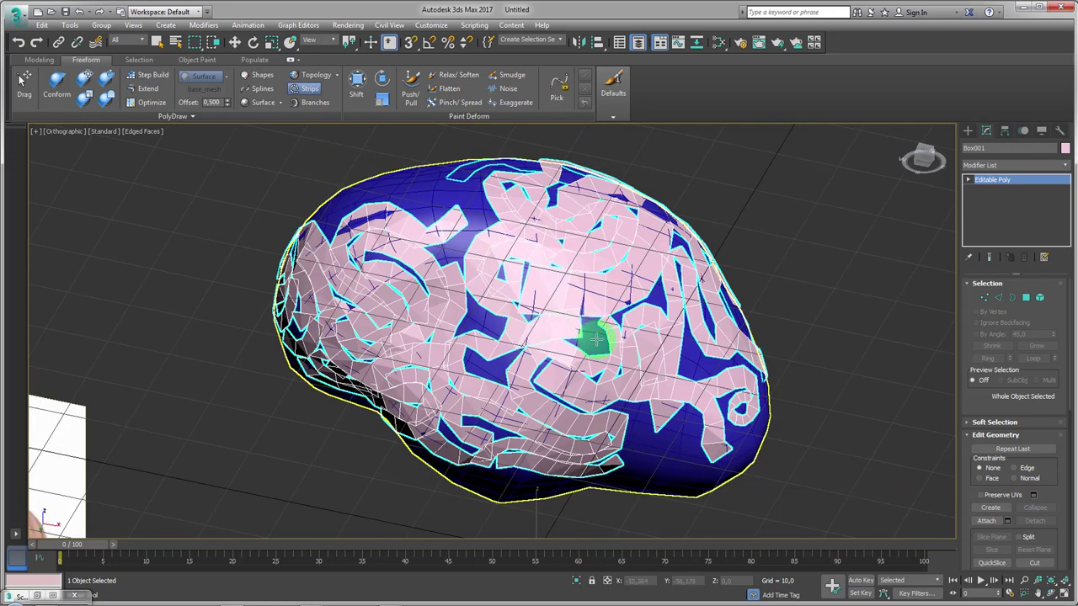
{"action": "scroll", "coordinate": [461, 354], "scroll_direction": "up", "scroll_amount": 3}
{"action": "middle_click_drag", "start_coordinate": [512, 409], "coordinate": [474, 378], "text": "alt"}
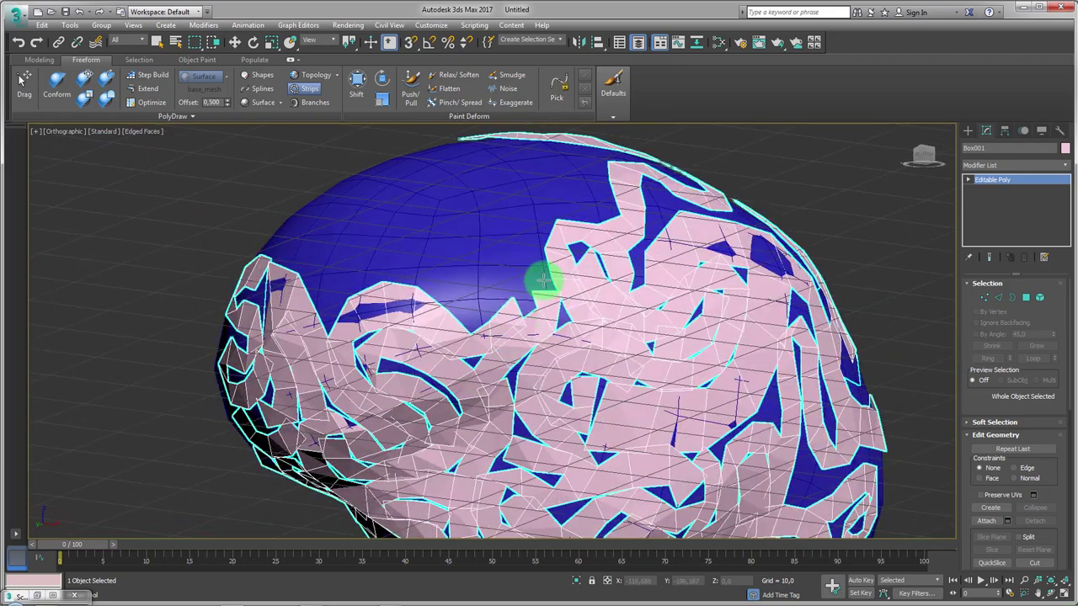
{"action": "scroll", "coordinate": [460, 218], "scroll_direction": "up", "scroll_amount": 2}
{"action": "scroll", "coordinate": [469, 250], "scroll_direction": "up", "scroll_amount": 2}
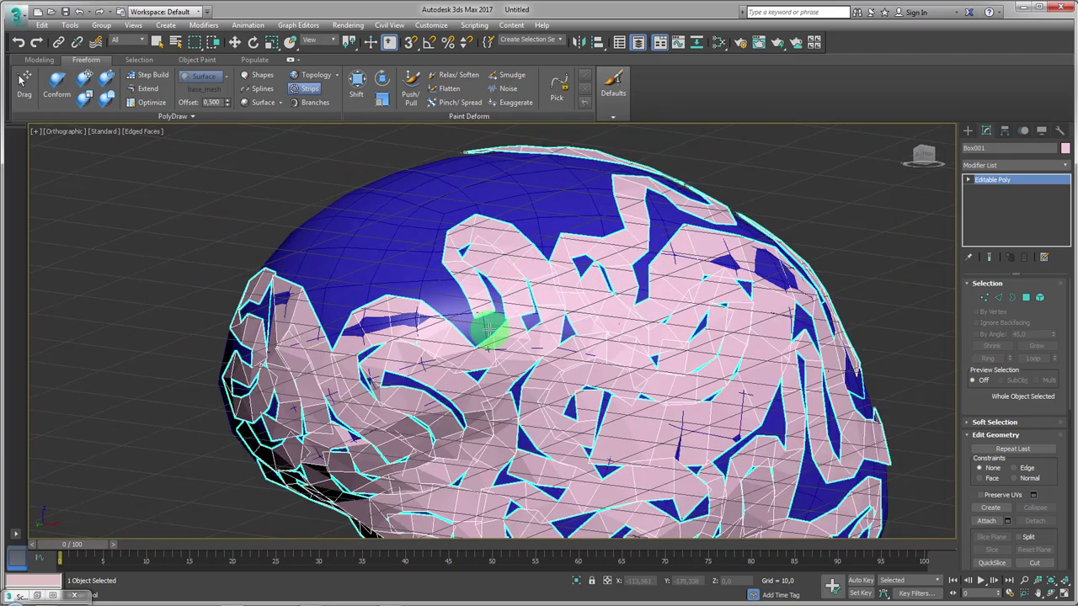
{"action": "scroll", "coordinate": [481, 325], "scroll_direction": "down", "scroll_amount": 3}
{"action": "scroll", "coordinate": [432, 283], "scroll_direction": "up", "scroll_amount": 2}
{"action": "scroll", "coordinate": [413, 298], "scroll_direction": "up", "scroll_amount": 3}
{"action": "scroll", "coordinate": [343, 369], "scroll_direction": "down", "scroll_amount": 3}
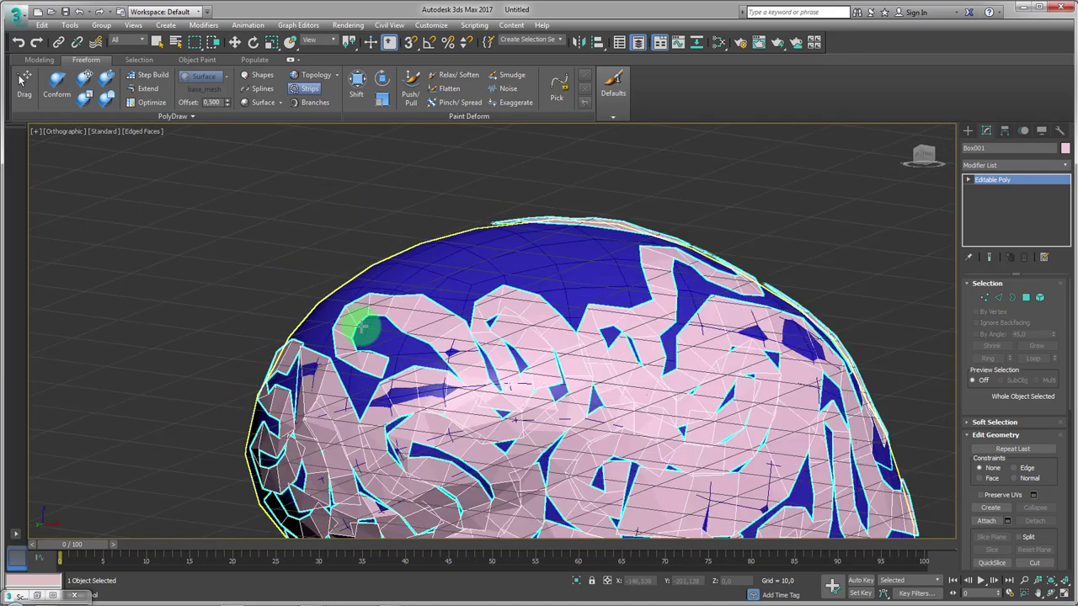
{"action": "middle_click_drag", "start_coordinate": [356, 325], "coordinate": [548, 390], "text": "alt"}
{"action": "scroll", "coordinate": [548, 389], "scroll_direction": "up", "scroll_amount": 3}
{"action": "left_click_drag", "start_coordinate": [448, 326], "coordinate": [336, 260]}
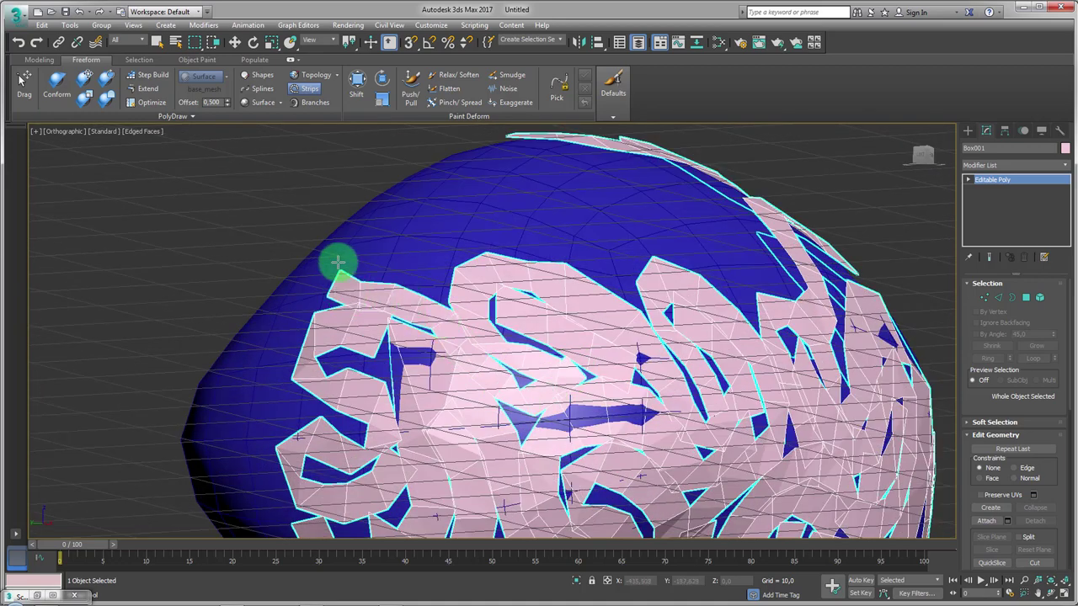
{"action": "middle_click_drag", "start_coordinate": [336, 260], "coordinate": [377, 294], "text": "alt"}
{"action": "mouse_move", "coordinate": [404, 383]}
{"action": "left_mouse_down"}
{"action": "mouse_move", "coordinate": [597, 313]}
{"action": "mouse_move", "coordinate": [459, 284]}
{"action": "left_mouse_up"}
{"action": "mouse_move", "coordinate": [443, 340]}
{"action": "left_mouse_down"}
{"action": "mouse_move", "coordinate": [552, 313]}
{"action": "mouse_move", "coordinate": [486, 440]}
{"action": "mouse_move", "coordinate": [450, 389]}
{"action": "mouse_move", "coordinate": [542, 408]}
{"action": "left_mouse_up"}
{"action": "middle_click_drag", "start_coordinate": [567, 406], "coordinate": [570, 447], "text": "alt"}
{"action": "mouse_move", "coordinate": [570, 447]}
{"action": "left_mouse_down"}
{"action": "mouse_move", "coordinate": [505, 396]}
{"action": "mouse_move", "coordinate": [527, 269]}
{"action": "mouse_move", "coordinate": [600, 356]}
{"action": "mouse_move", "coordinate": [642, 289]}
{"action": "left_mouse_up"}
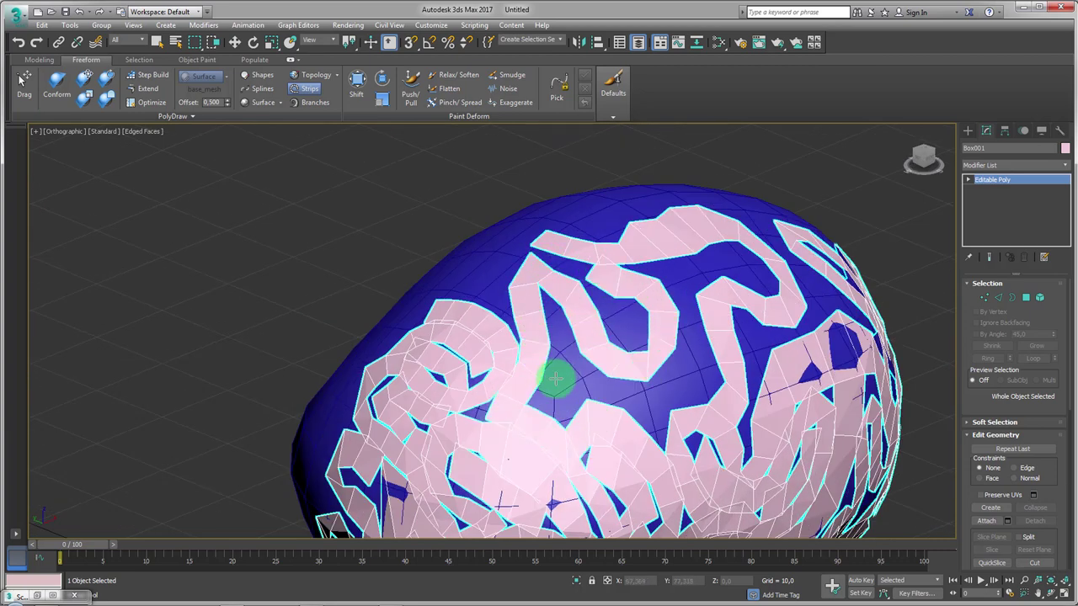
{"action": "scroll", "coordinate": [556, 379], "scroll_direction": "up", "scroll_amount": 2}
{"action": "mouse_move", "coordinate": [533, 413]}
{"action": "left_mouse_down"}
{"action": "mouse_move", "coordinate": [553, 282]}
{"action": "mouse_move", "coordinate": [625, 397]}
{"action": "mouse_move", "coordinate": [597, 445]}
{"action": "left_mouse_up"}
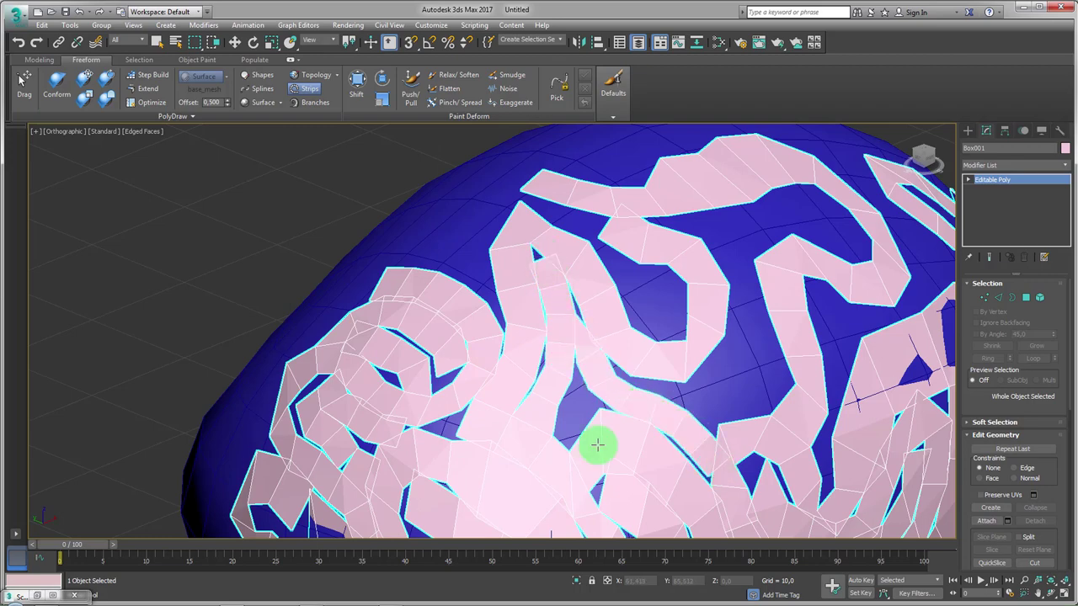
{"action": "scroll", "coordinate": [538, 442], "scroll_direction": "down", "scroll_amount": 1}
{"action": "scroll", "coordinate": [517, 337], "scroll_direction": "down", "scroll_amount": 2}
{"action": "middle_click_drag", "start_coordinate": [505, 277], "coordinate": [517, 330]}
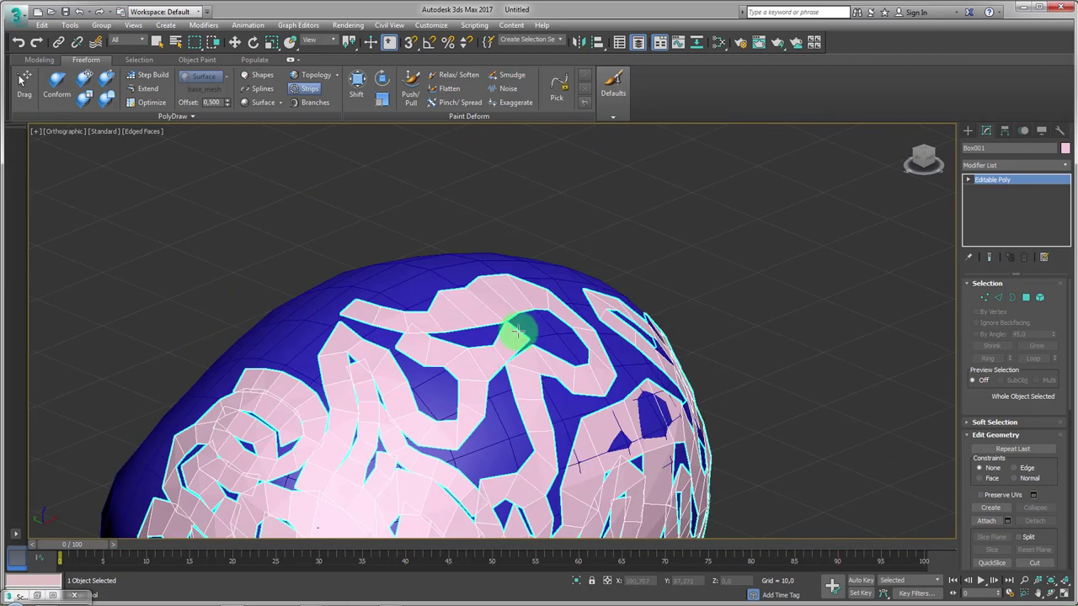
{"action": "scroll", "coordinate": [517, 332], "scroll_direction": "up", "scroll_amount": 2}
{"action": "scroll", "coordinate": [520, 431], "scroll_direction": "down", "scroll_amount": 1}
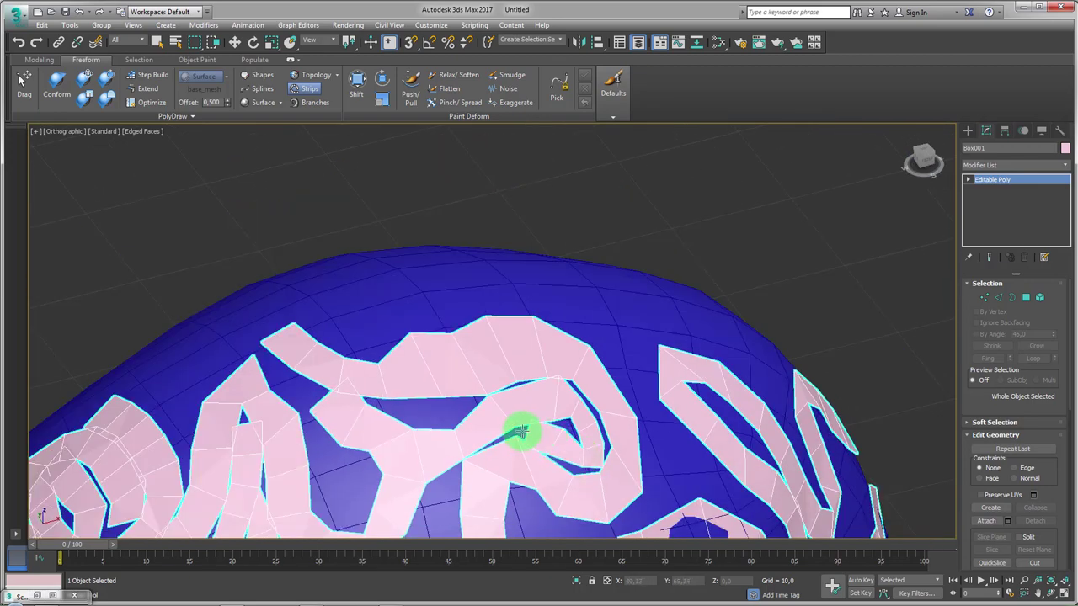
{"action": "middle_click_drag", "start_coordinate": [520, 432], "coordinate": [431, 274]}
{"action": "scroll", "coordinate": [430, 273], "scroll_direction": "up", "scroll_amount": 1}
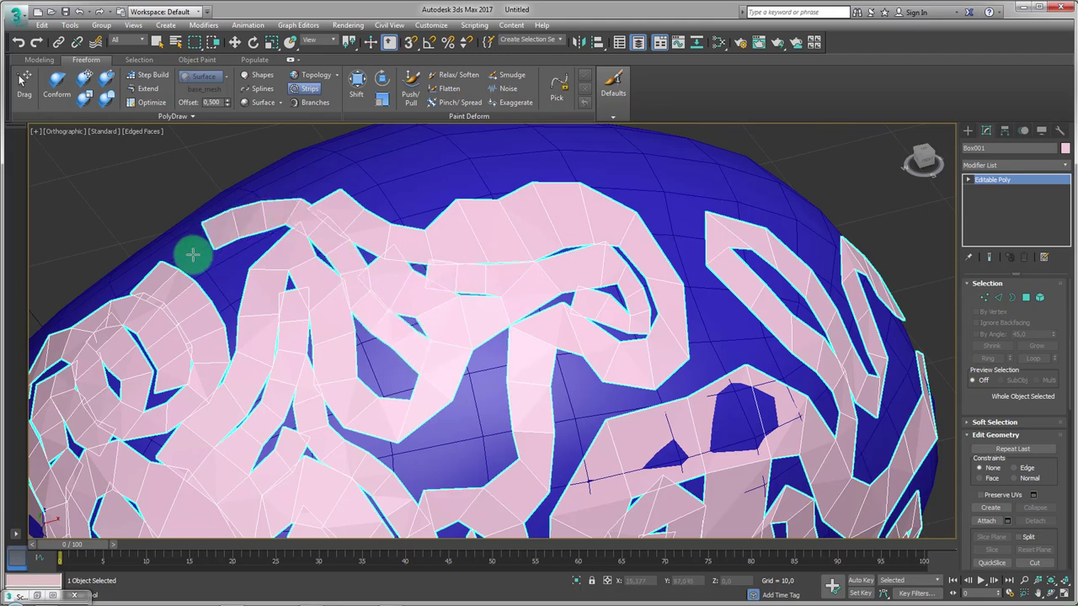
{"action": "scroll", "coordinate": [467, 337], "scroll_direction": "up", "scroll_amount": 1}
{"action": "scroll", "coordinate": [467, 336], "scroll_direction": "down", "scroll_amount": 4}
{"action": "scroll", "coordinate": [393, 348], "scroll_direction": "up", "scroll_amount": 3}
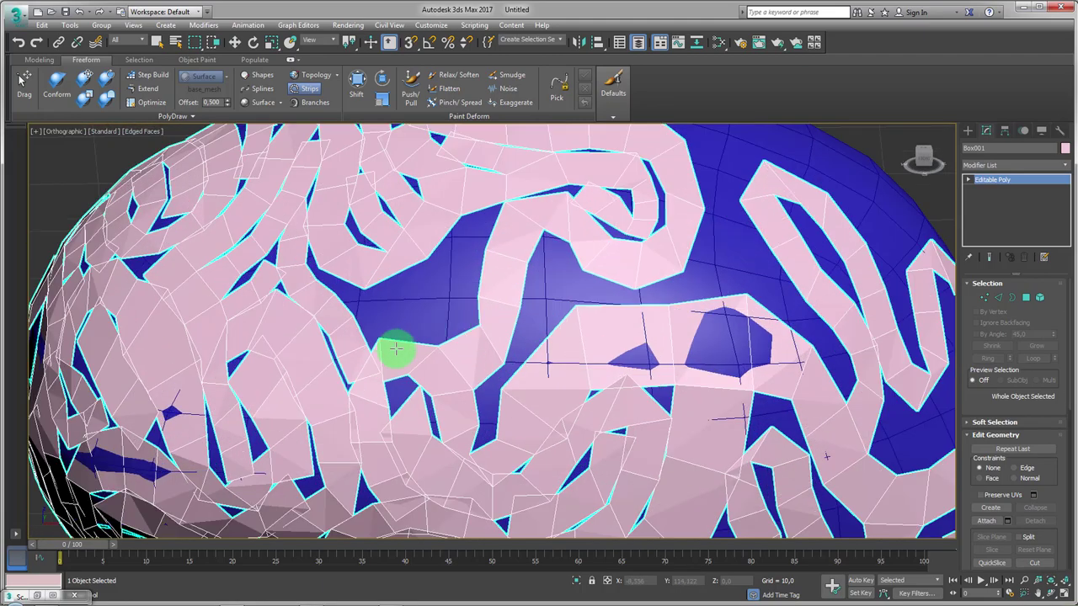
{"action": "scroll", "coordinate": [399, 344], "scroll_direction": "down", "scroll_amount": 1}
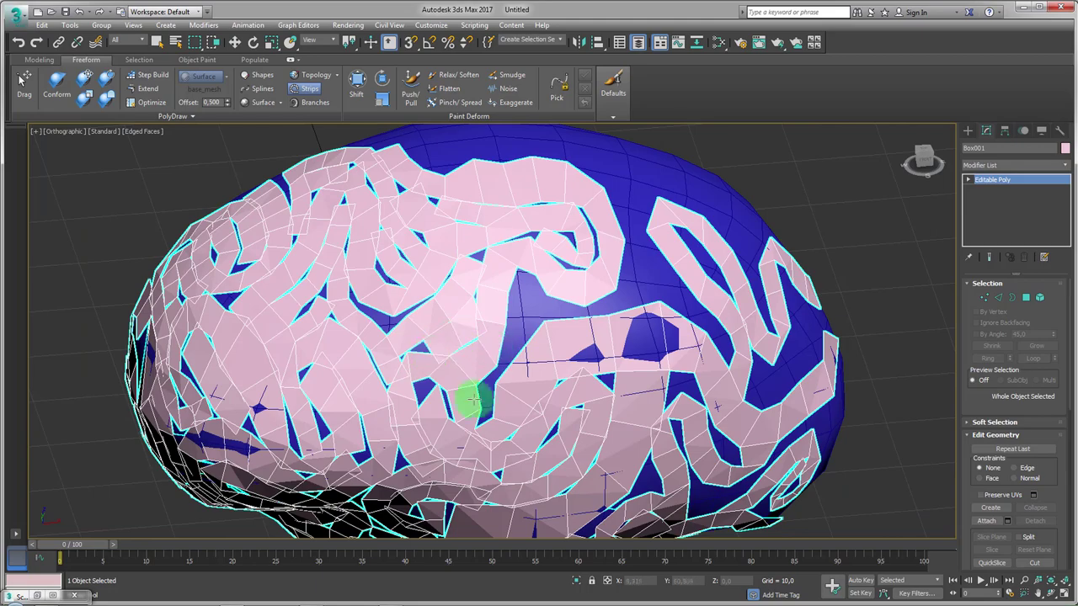
{"action": "scroll", "coordinate": [473, 400], "scroll_direction": "up", "scroll_amount": 2}
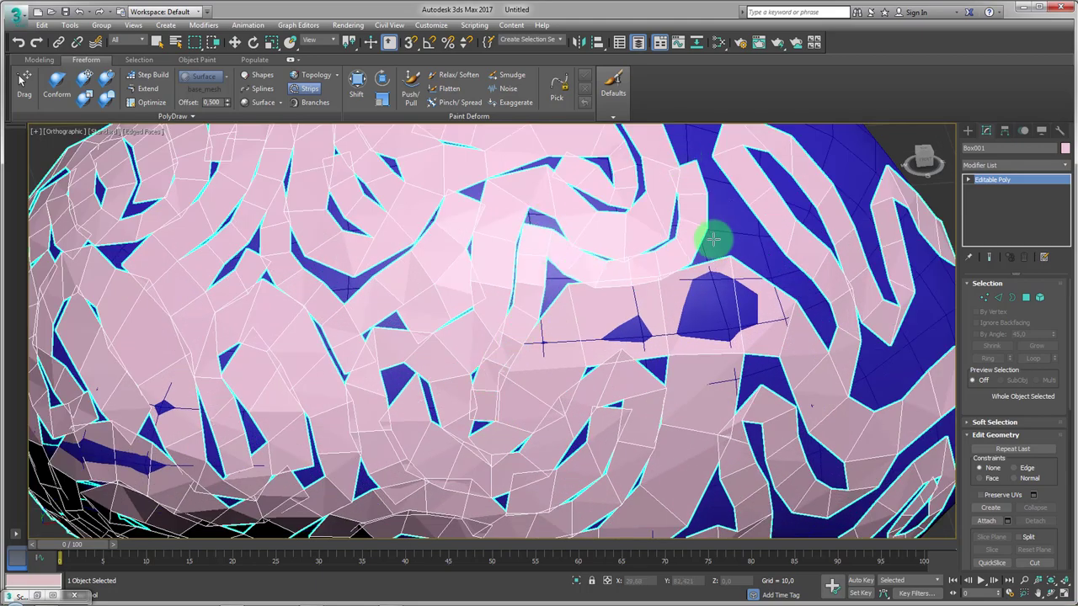
{"action": "scroll", "coordinate": [713, 240], "scroll_direction": "down", "scroll_amount": 3}
{"action": "scroll", "coordinate": [729, 308], "scroll_direction": "up", "scroll_amount": 4}
{"action": "scroll", "coordinate": [676, 291], "scroll_direction": "down", "scroll_amount": 1}
{"action": "scroll", "coordinate": [698, 294], "scroll_direction": "up", "scroll_amount": 1}
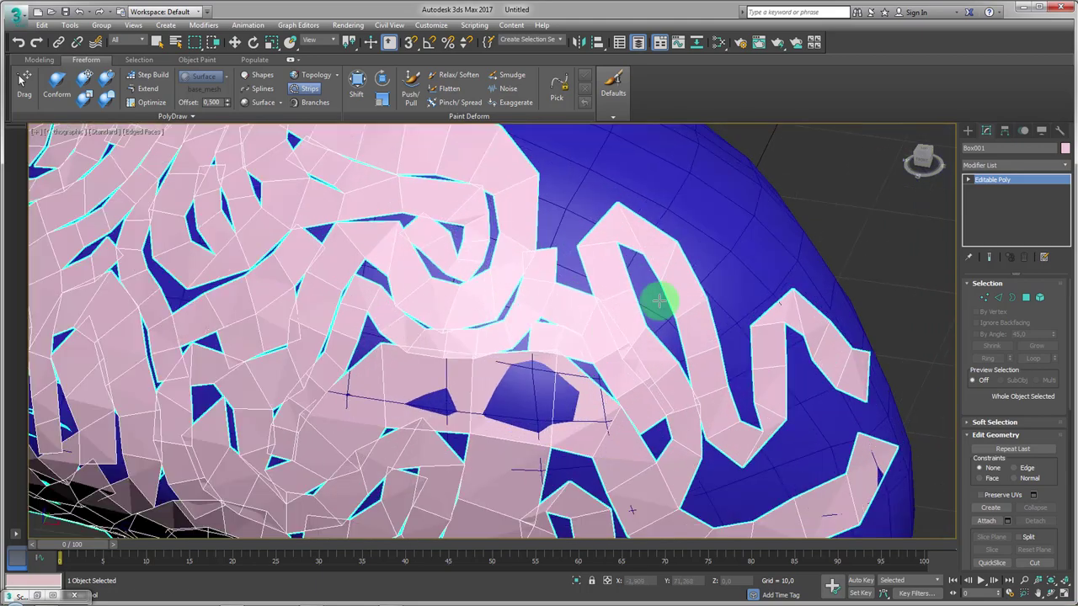
{"action": "scroll", "coordinate": [577, 373], "scroll_direction": "down", "scroll_amount": 2}
{"action": "scroll", "coordinate": [582, 373], "scroll_direction": "down", "scroll_amount": 2}
{"action": "scroll", "coordinate": [584, 392], "scroll_direction": "down", "scroll_amount": 1}
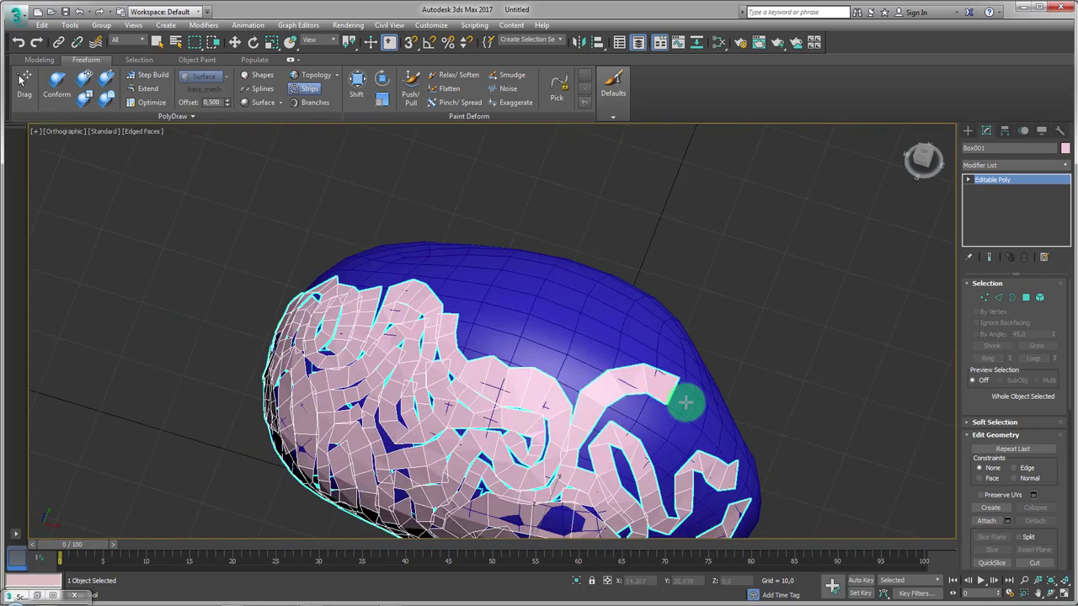
{"action": "scroll", "coordinate": [686, 403], "scroll_direction": "up", "scroll_amount": 2}
{"action": "scroll", "coordinate": [573, 444], "scroll_direction": "up", "scroll_amount": 1}
Paint one more curling fold strip on the lower part of the brain
{"action": "scroll", "coordinate": [531, 311], "scroll_direction": "up", "scroll_amount": 1}
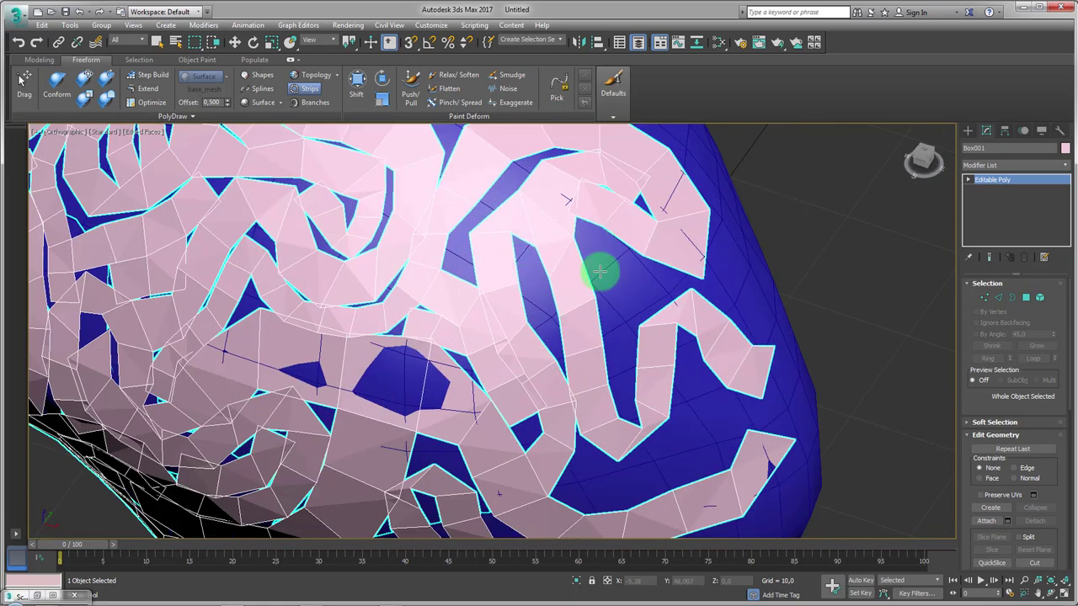
{"action": "mouse_move", "coordinate": [613, 264]}
{"action": "middle_mouse_down", "text": "alt"}
{"action": "mouse_move", "coordinate": [631, 317]}
{"action": "mouse_move", "coordinate": [692, 364]}
{"action": "middle_mouse_up", "text": "alt"}
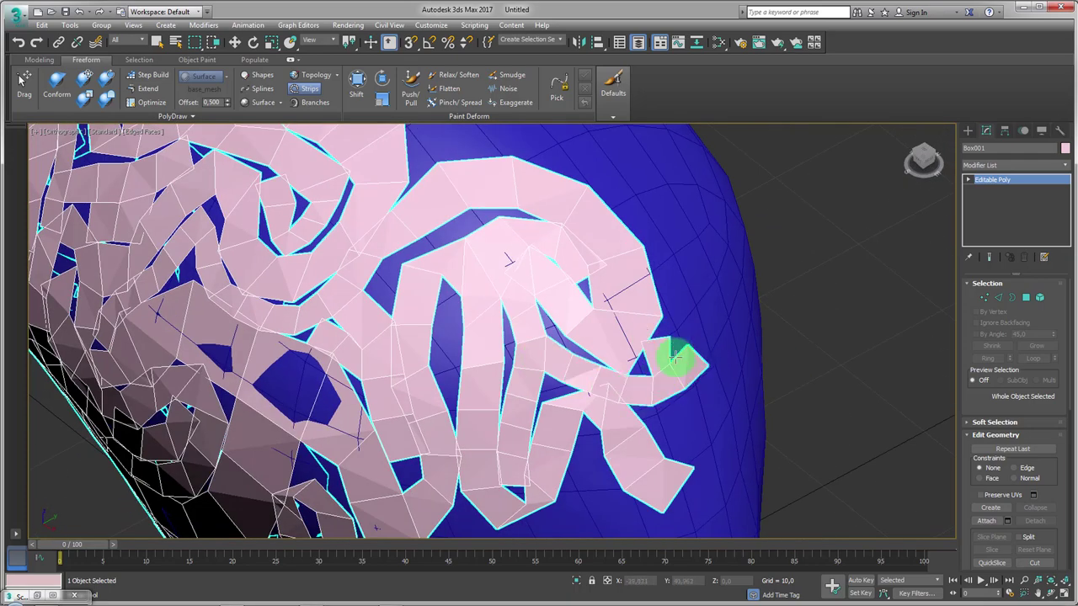
{"action": "mouse_move", "coordinate": [670, 427]}
{"action": "middle_mouse_down", "text": "alt"}
{"action": "mouse_move", "coordinate": [561, 344]}
{"action": "mouse_move", "coordinate": [570, 351]}
{"action": "mouse_move", "coordinate": [604, 270]}
{"action": "mouse_move", "coordinate": [571, 320]}
{"action": "mouse_move", "coordinate": [650, 325]}
{"action": "mouse_move", "coordinate": [581, 253]}
{"action": "middle_mouse_up", "text": "alt"}
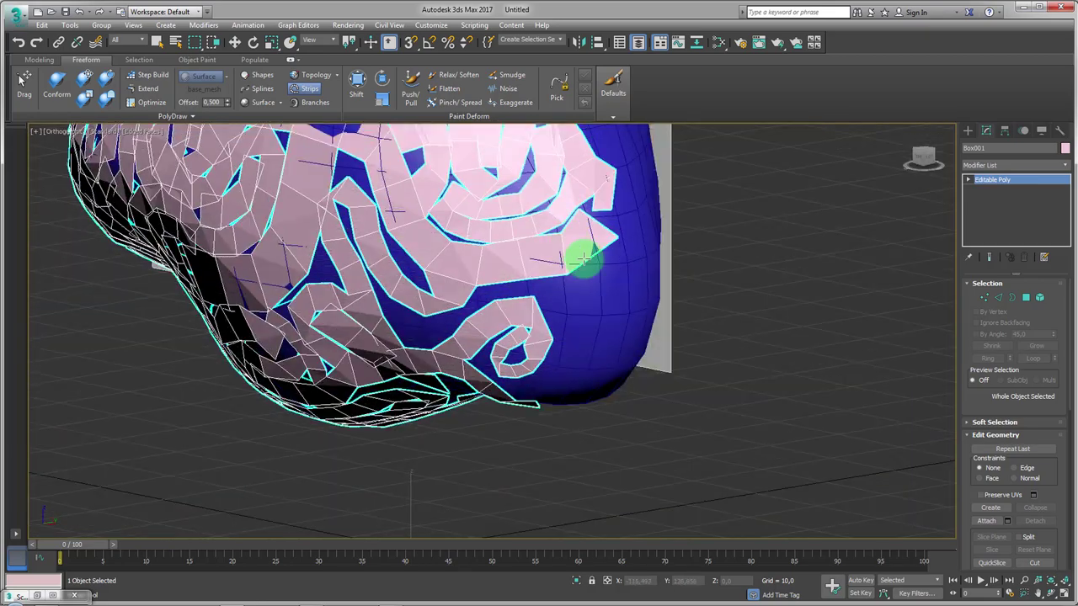
{"action": "middle_click_drag", "start_coordinate": [564, 399], "coordinate": [597, 365], "text": "alt"}
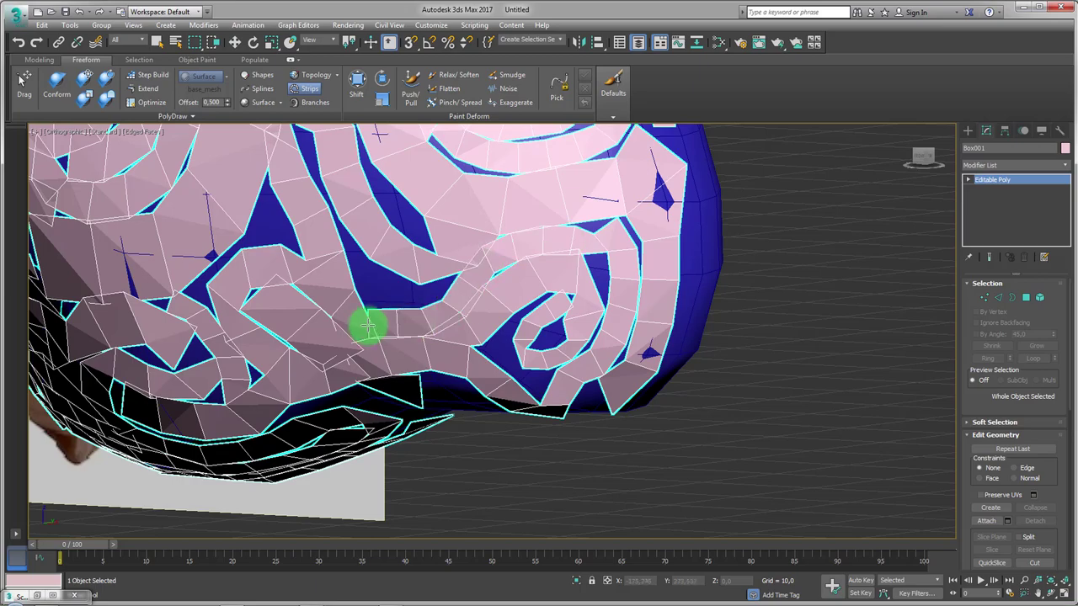
{"action": "mouse_move", "coordinate": [366, 322]}
{"action": "middle_mouse_down", "text": "alt"}
{"action": "mouse_move", "coordinate": [511, 396]}
{"action": "mouse_move", "coordinate": [471, 317]}
{"action": "mouse_move", "coordinate": [460, 315]}
{"action": "mouse_move", "coordinate": [435, 344]}
{"action": "mouse_move", "coordinate": [480, 313]}
{"action": "mouse_move", "coordinate": [458, 325]}
{"action": "mouse_move", "coordinate": [464, 441]}
{"action": "middle_mouse_up", "text": "alt"}
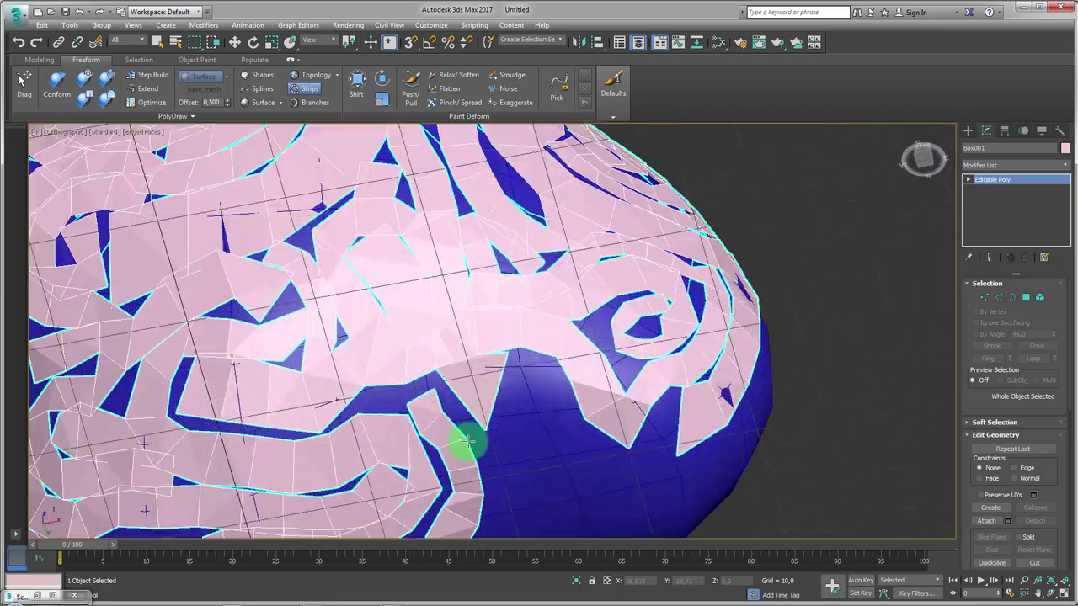
{"action": "mouse_move", "coordinate": [583, 453]}
{"action": "left_mouse_down"}
{"action": "mouse_move", "coordinate": [581, 464]}
{"action": "mouse_move", "coordinate": [510, 471]}
{"action": "mouse_move", "coordinate": [534, 436]}
{"action": "left_mouse_up"}
Orbit around the brain to check strip coverage on both sides, ending with a full view
{"action": "mouse_move", "coordinate": [558, 496]}
{"action": "middle_mouse_down", "text": "alt"}
{"action": "mouse_move", "coordinate": [421, 345]}
{"action": "mouse_move", "coordinate": [277, 450]}
{"action": "middle_mouse_up", "text": "alt"}
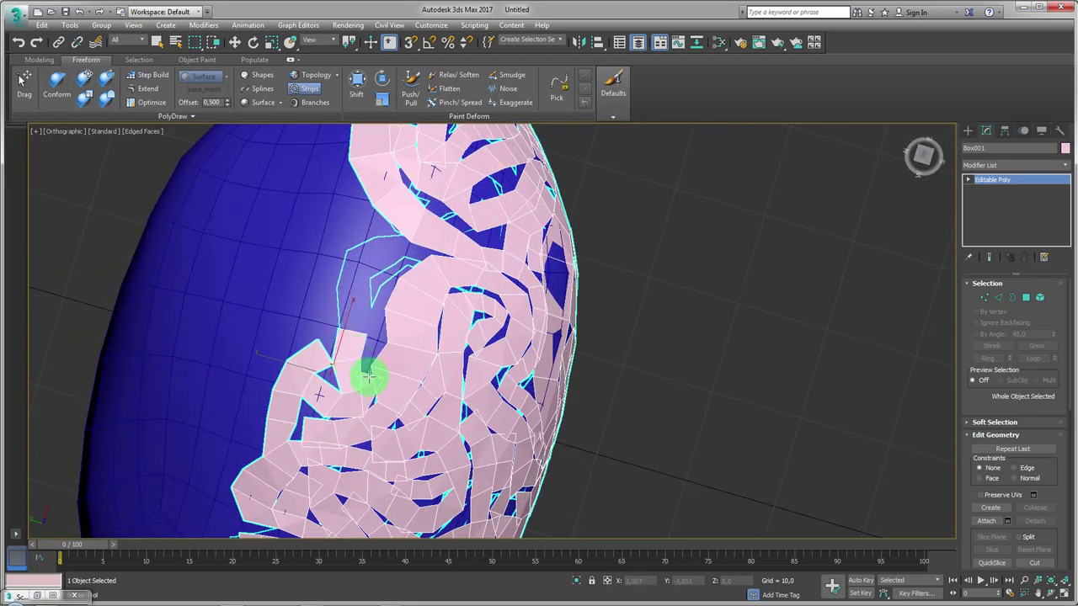
{"action": "mouse_move", "coordinate": [328, 261]}
{"action": "middle_mouse_down", "text": "alt"}
{"action": "mouse_move", "coordinate": [329, 284]}
{"action": "mouse_move", "coordinate": [285, 336]}
{"action": "middle_mouse_up", "text": "alt"}
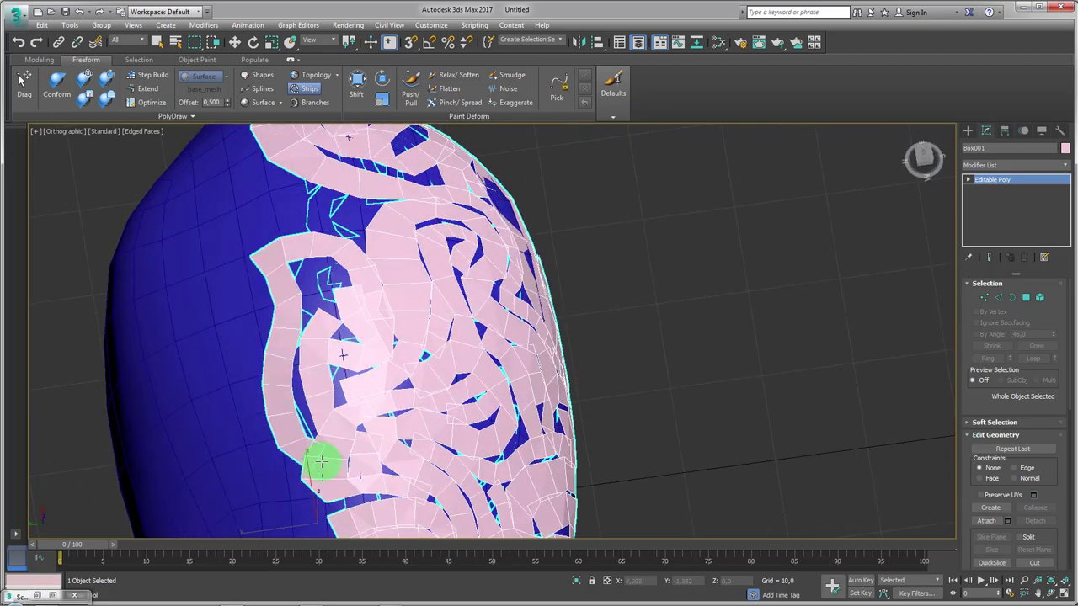
{"action": "mouse_move", "coordinate": [320, 457]}
{"action": "middle_mouse_down", "text": "alt"}
{"action": "mouse_move", "coordinate": [399, 378]}
{"action": "mouse_move", "coordinate": [500, 371]}
{"action": "middle_mouse_up", "text": "alt"}
{"action": "mouse_move", "coordinate": [412, 292]}
{"action": "middle_mouse_down", "text": "alt"}
{"action": "mouse_move", "coordinate": [409, 308]}
{"action": "mouse_move", "coordinate": [494, 317]}
{"action": "mouse_move", "coordinate": [530, 289]}
{"action": "mouse_move", "coordinate": [465, 338]}
{"action": "middle_mouse_up", "text": "alt"}
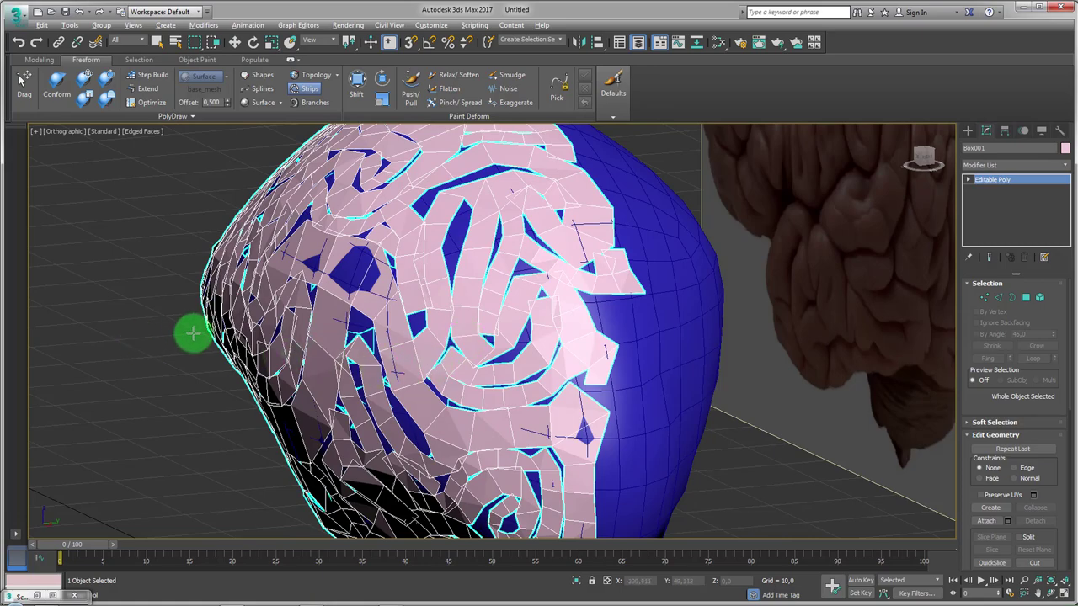
{"action": "mouse_move", "coordinate": [193, 334]}
{"action": "middle_mouse_down", "text": "alt"}
{"action": "mouse_move", "coordinate": [421, 348]}
{"action": "mouse_move", "coordinate": [361, 348]}
{"action": "mouse_move", "coordinate": [403, 421]}
{"action": "mouse_move", "coordinate": [337, 457]}
{"action": "mouse_move", "coordinate": [224, 344]}
{"action": "mouse_move", "coordinate": [312, 356]}
{"action": "mouse_move", "coordinate": [364, 378]}
{"action": "middle_mouse_up", "text": "alt"}
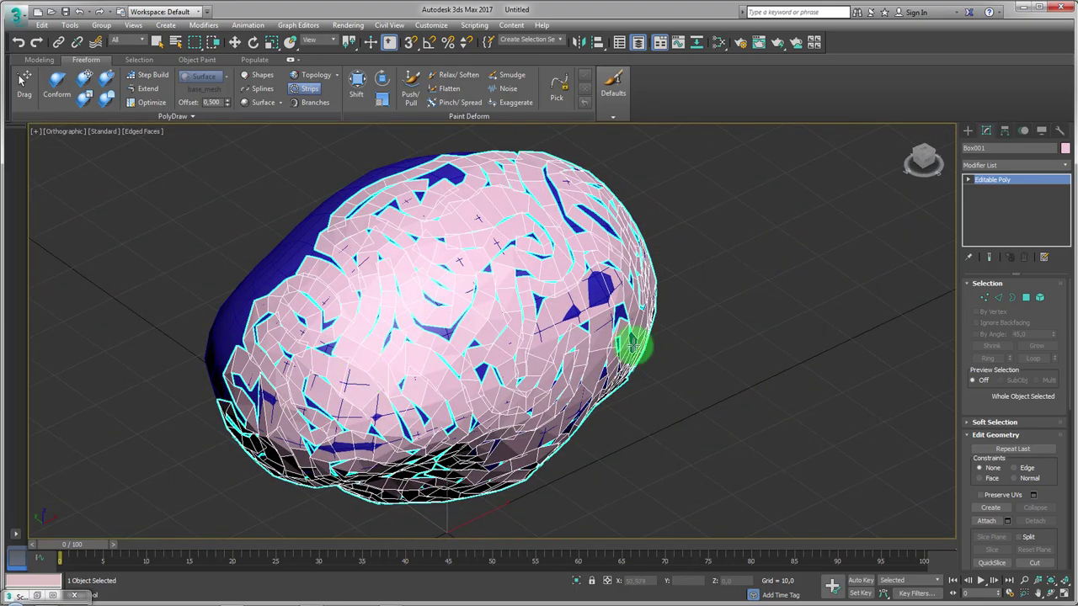
{"action": "mouse_move", "coordinate": [633, 343]}
{"action": "middle_mouse_down", "text": "alt"}
{"action": "mouse_move", "coordinate": [613, 308]}
{"action": "mouse_move", "coordinate": [638, 301]}
{"action": "mouse_move", "coordinate": [414, 248]}
{"action": "middle_mouse_up", "text": "alt"}
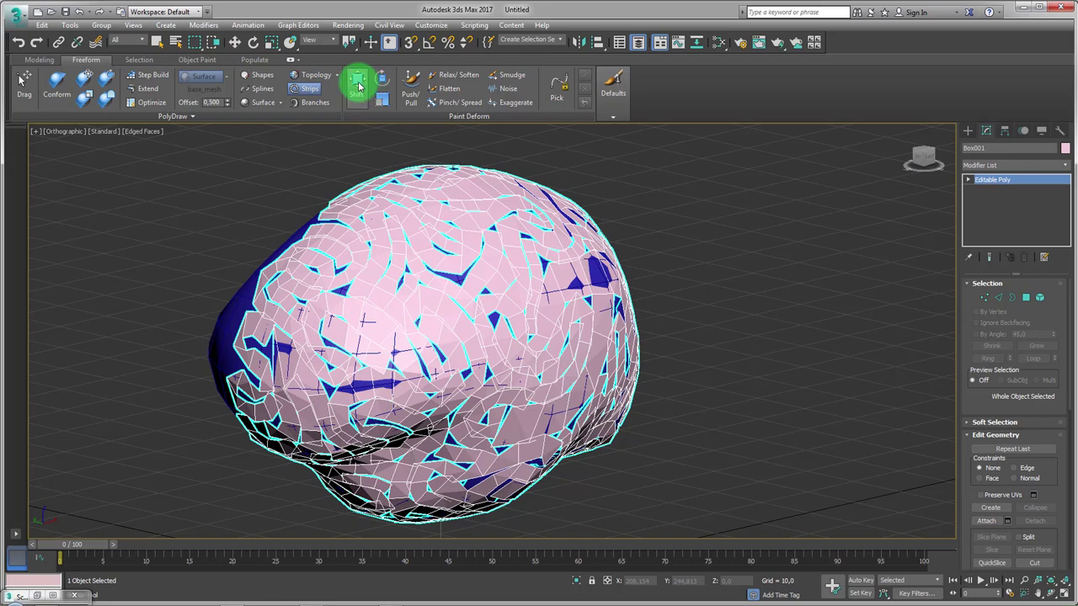
Use the Paint Deform Shift brush to nudge the strips along the brain's middle
{"action": "left_click", "coordinate": [359, 86]}
{"action": "mouse_move", "coordinate": [455, 240]}
{"action": "middle_mouse_down", "text": "alt"}
{"action": "mouse_move", "coordinate": [513, 303]}
{"action": "mouse_move", "coordinate": [439, 337]}
{"action": "mouse_move", "coordinate": [572, 318]}
{"action": "middle_mouse_up", "text": "alt"}
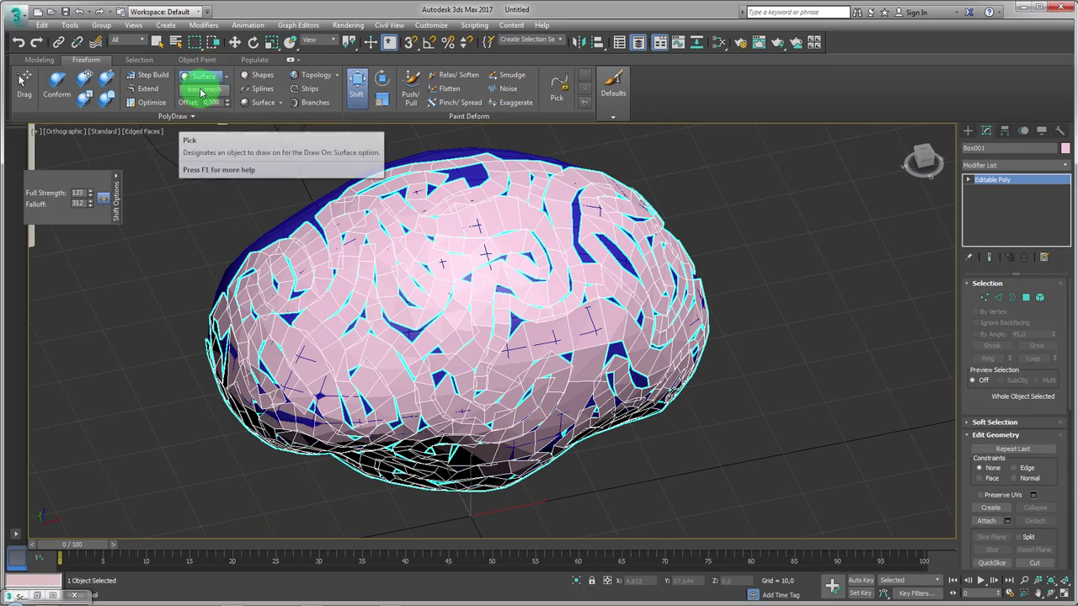
{"action": "mouse_move", "coordinate": [471, 252]}
{"action": "middle_mouse_down", "text": "alt"}
{"action": "mouse_move", "coordinate": [545, 296]}
{"action": "mouse_move", "coordinate": [554, 281]}
{"action": "mouse_move", "coordinate": [597, 287]}
{"action": "mouse_move", "coordinate": [480, 229]}
{"action": "mouse_move", "coordinate": [508, 278]}
{"action": "mouse_move", "coordinate": [493, 264]}
{"action": "mouse_move", "coordinate": [497, 273]}
{"action": "middle_mouse_up", "text": "alt"}
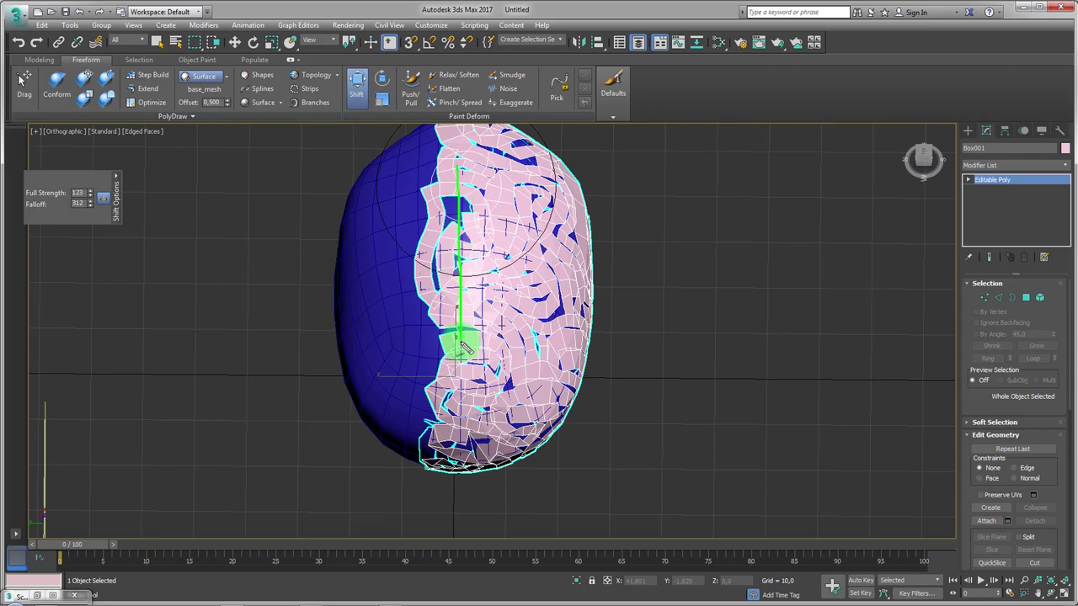
{"action": "left_click_drag", "start_coordinate": [465, 349], "coordinate": [454, 226]}
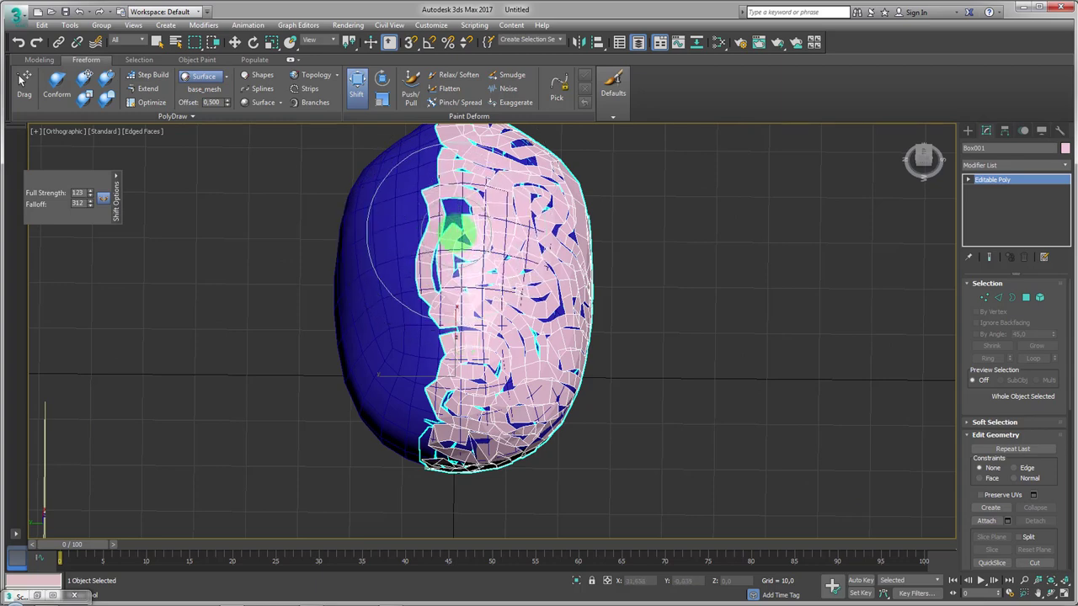
Orbit the brain to bring the unpainted blue side into view
{"action": "mouse_move", "coordinate": [499, 215]}
{"action": "middle_mouse_down", "text": "alt"}
{"action": "mouse_move", "coordinate": [558, 329]}
{"action": "mouse_move", "coordinate": [130, 236]}
{"action": "middle_mouse_up", "text": "alt"}
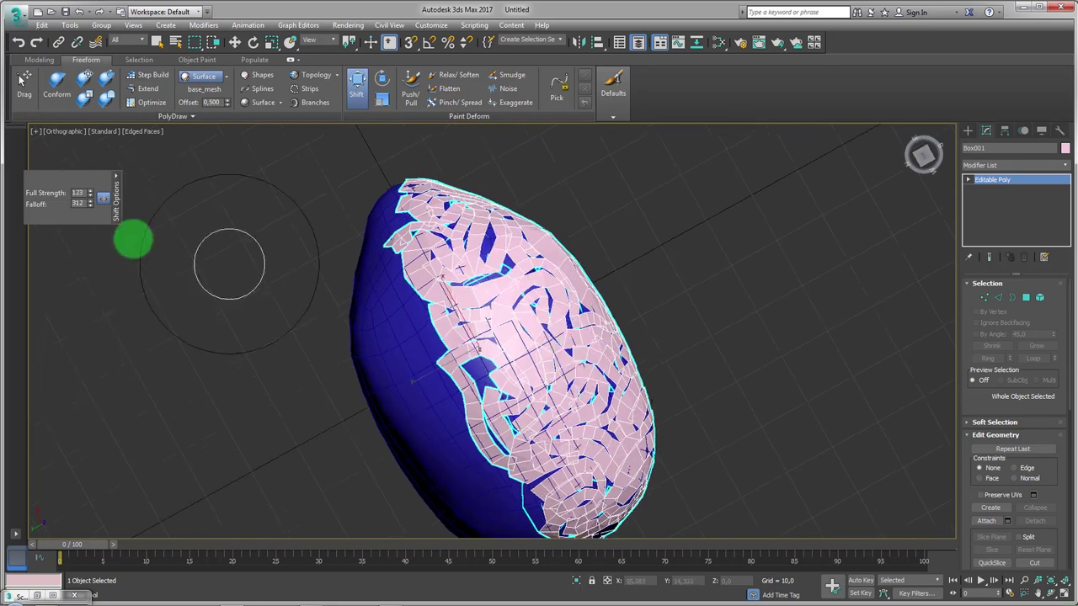
{"action": "middle_click_drag", "start_coordinate": [440, 278], "coordinate": [463, 320], "text": "alt"}
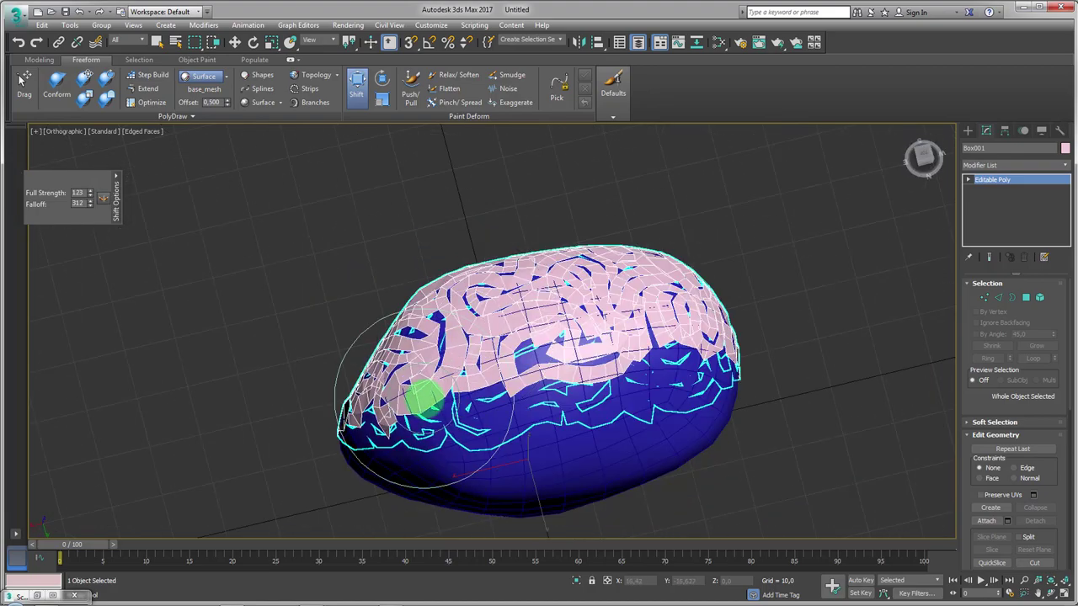
{"action": "mouse_move", "coordinate": [421, 392]}
{"action": "middle_mouse_down", "text": "alt"}
{"action": "mouse_move", "coordinate": [542, 247]}
{"action": "mouse_move", "coordinate": [586, 358]}
{"action": "mouse_move", "coordinate": [606, 354]}
{"action": "mouse_move", "coordinate": [644, 282]}
{"action": "mouse_move", "coordinate": [632, 308]}
{"action": "mouse_move", "coordinate": [584, 314]}
{"action": "middle_mouse_up", "text": "alt"}
{"action": "middle_click_drag", "start_coordinate": [539, 286], "coordinate": [545, 304], "text": "alt"}
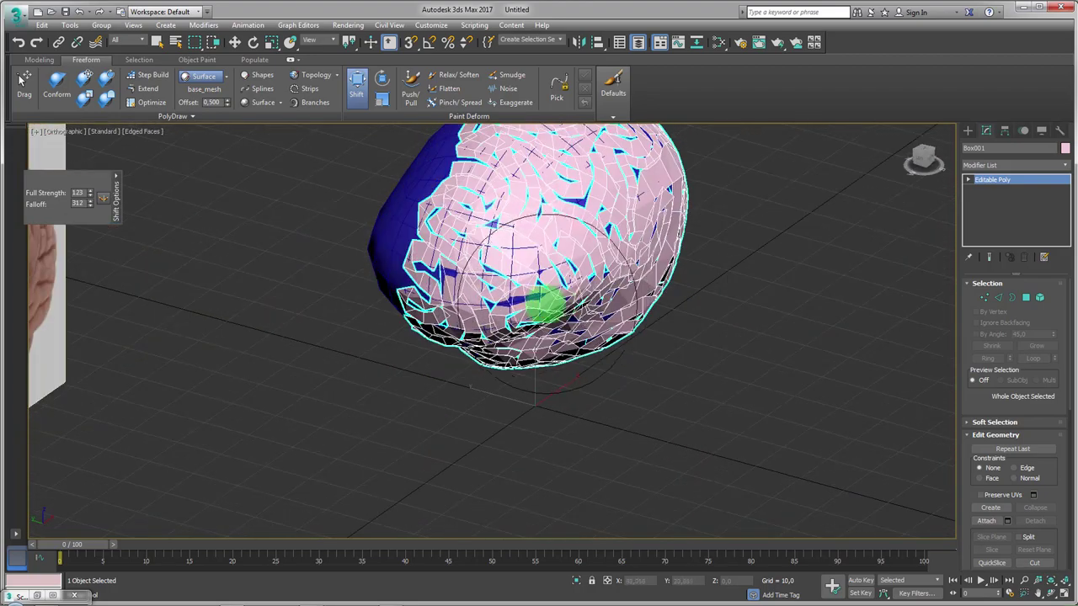
{"action": "middle_click_drag", "start_coordinate": [545, 240], "coordinate": [570, 252], "text": "alt"}
{"action": "mouse_move", "coordinate": [570, 210]}
{"action": "middle_mouse_down", "text": "alt"}
{"action": "mouse_move", "coordinate": [565, 312]}
{"action": "mouse_move", "coordinate": [522, 318]}
{"action": "mouse_move", "coordinate": [513, 211]}
{"action": "mouse_move", "coordinate": [513, 346]}
{"action": "mouse_move", "coordinate": [501, 341]}
{"action": "middle_mouse_up", "text": "alt"}
{"action": "middle_click_drag", "start_coordinate": [505, 286], "coordinate": [514, 241], "text": "alt"}
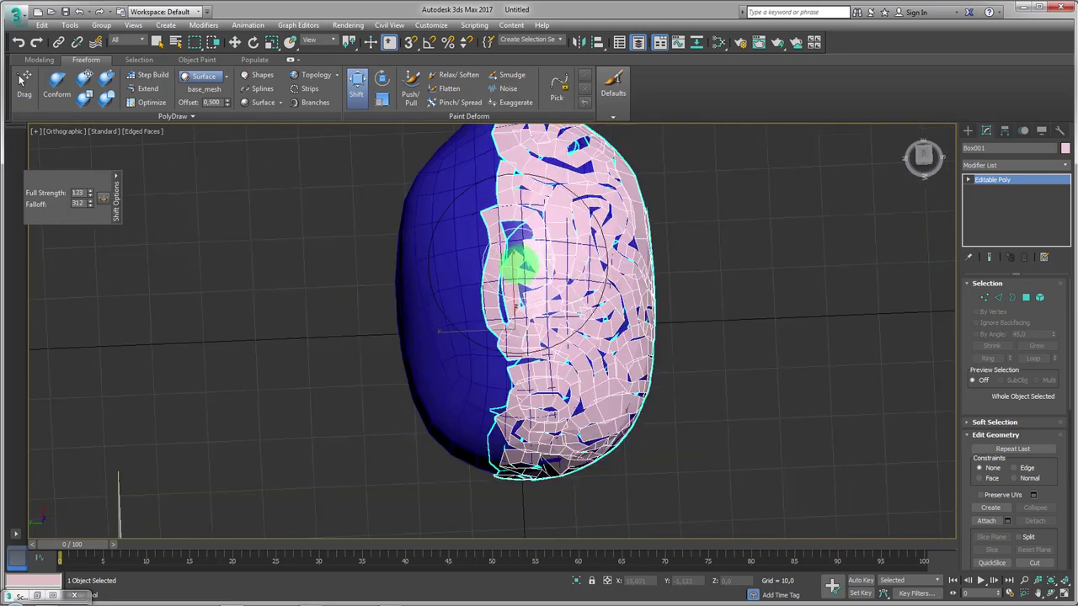
Select base_mesh and chamfer the selected edges by 0.502
{"action": "key", "text": "w"}
{"action": "left_click", "coordinate": [462, 251]}
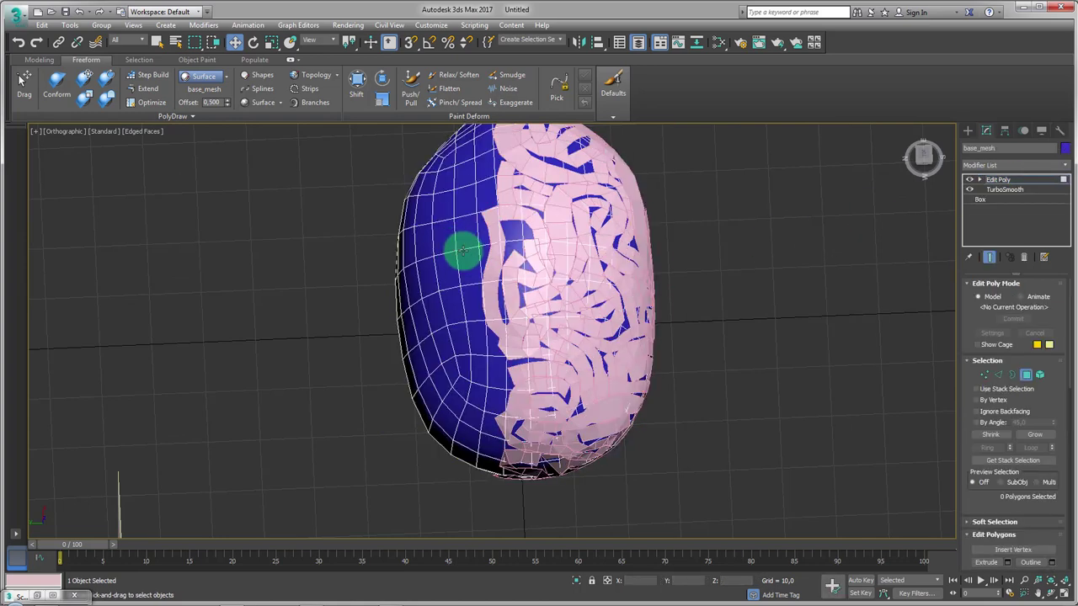
{"action": "left_click", "coordinate": [996, 377]}
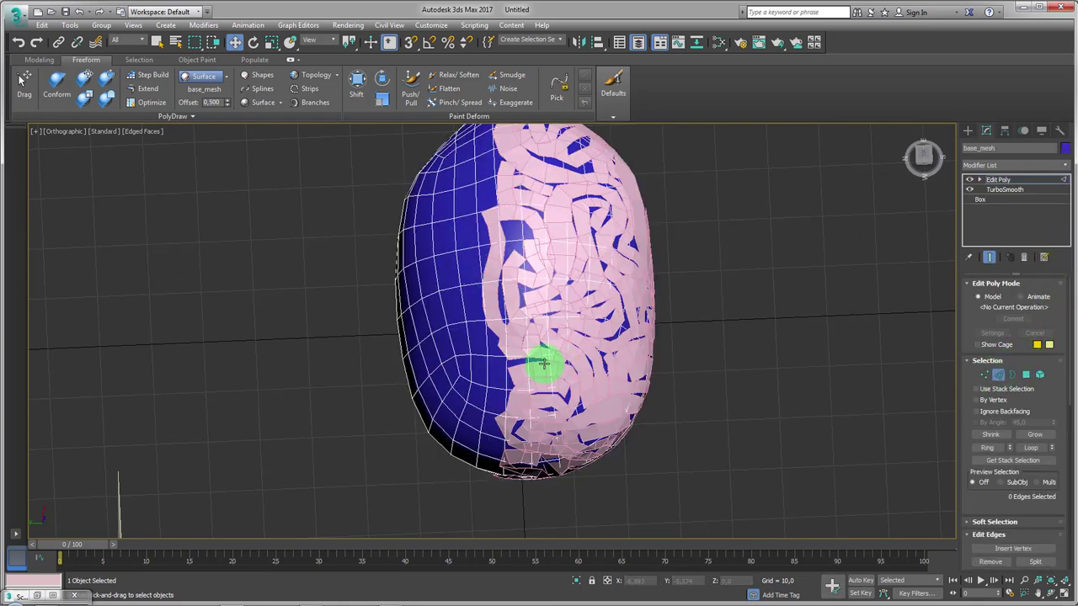
{"action": "scroll", "coordinate": [530, 370], "scroll_direction": "up", "scroll_amount": 2}
{"action": "scroll", "coordinate": [625, 376], "scroll_direction": "down", "scroll_amount": 3}
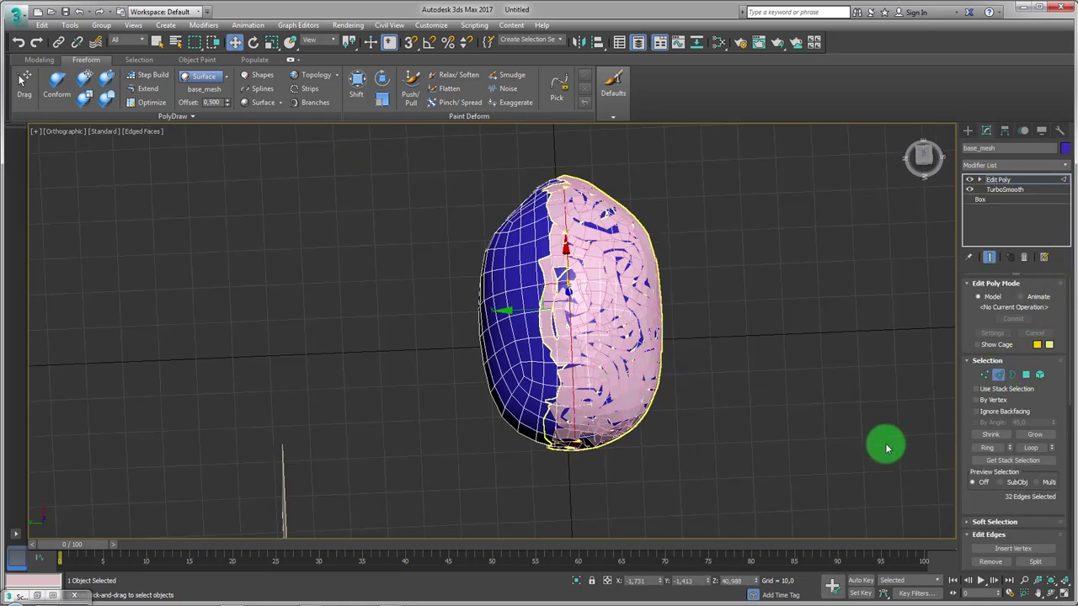
{"action": "scroll", "coordinate": [885, 445], "scroll_direction": "up", "scroll_amount": 2}
{"action": "left_click_drag", "start_coordinate": [969, 494], "coordinate": [969, 264]}
{"action": "left_click", "coordinate": [1006, 342]}
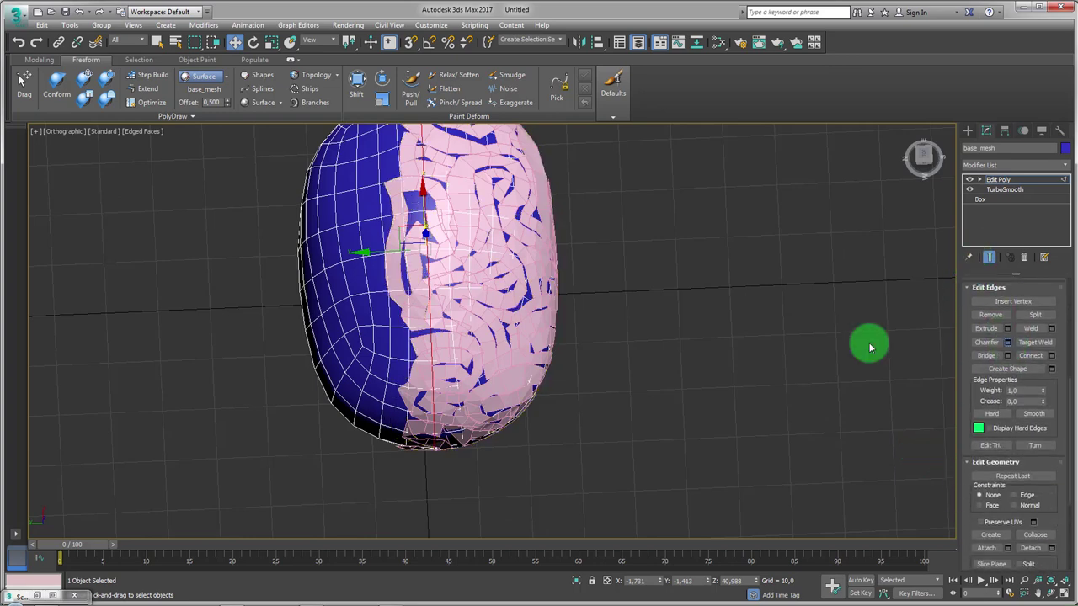
{"action": "scroll", "coordinate": [500, 360], "scroll_direction": "up", "scroll_amount": 2}
{"action": "left_click_drag", "start_coordinate": [499, 355], "coordinate": [499, 358]}
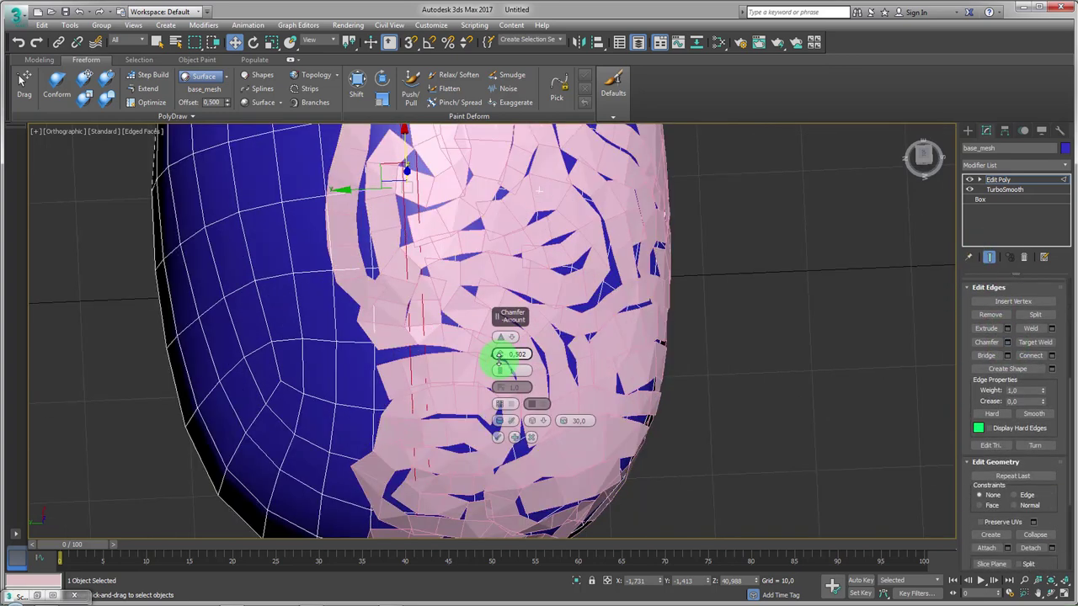
{"action": "left_click", "coordinate": [498, 438]}
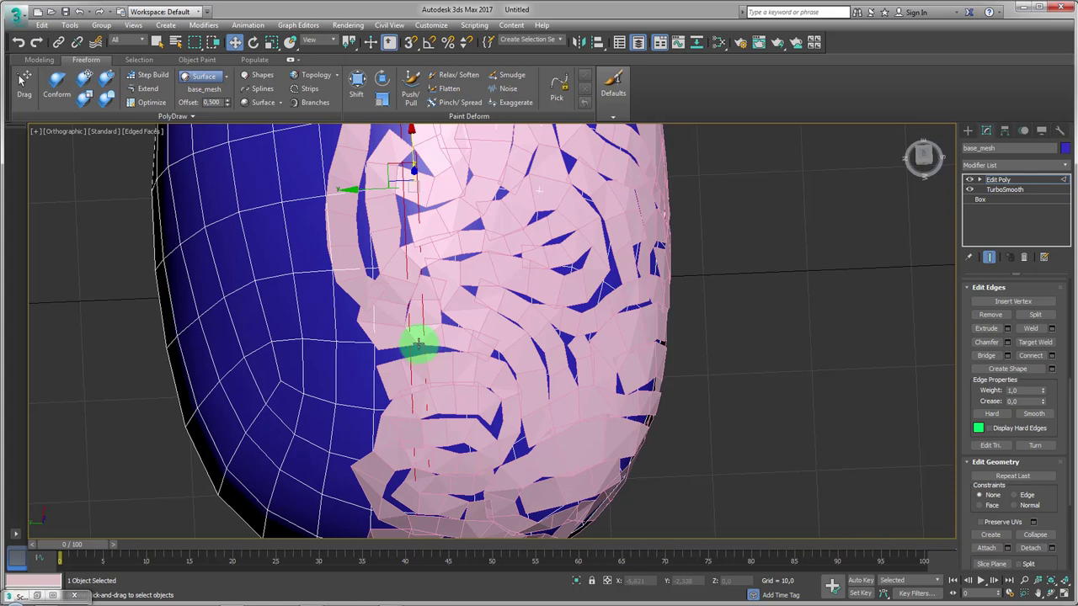
Pick another mesh edge, then move to Polygon sub-object level
{"action": "left_click", "coordinate": [419, 343]}
{"action": "left_click", "coordinate": [1033, 345]}
{"action": "left_click_drag", "start_coordinate": [963, 330], "coordinate": [974, 542]}
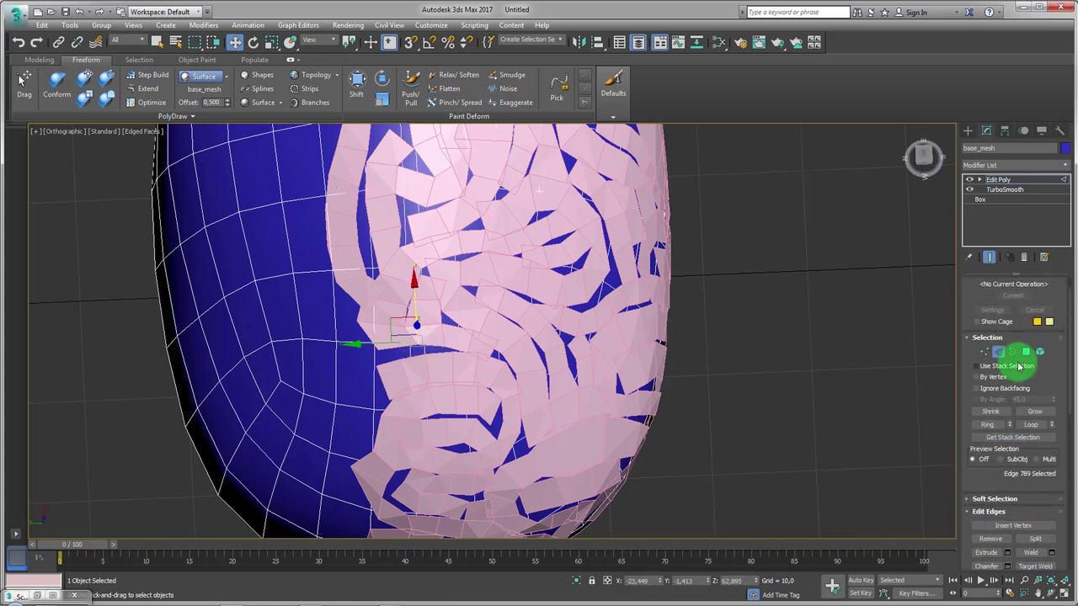
{"action": "left_click", "coordinate": [1025, 353]}
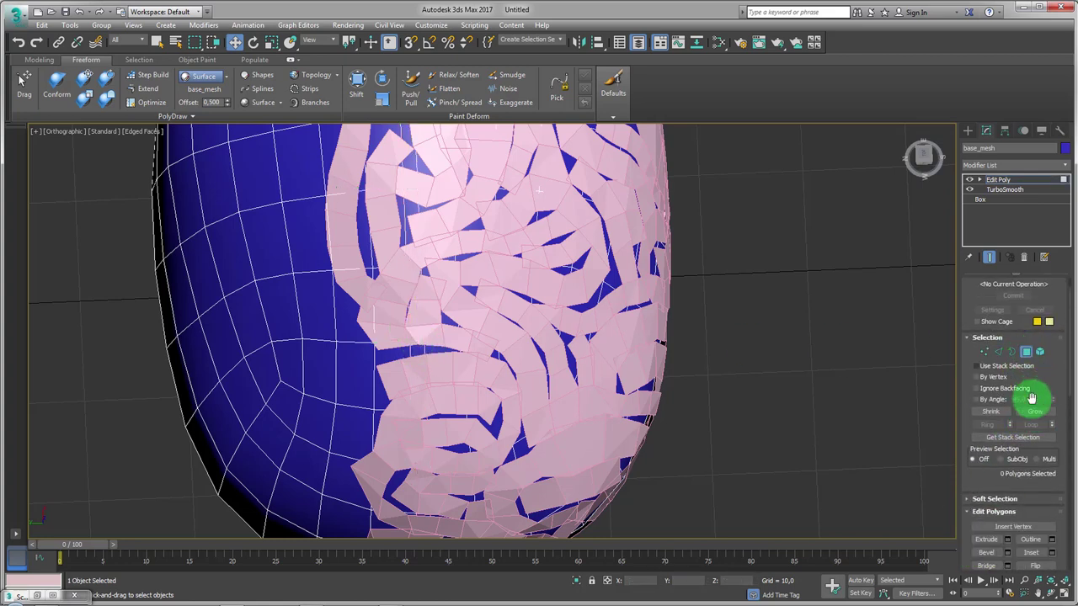
{"action": "left_click", "coordinate": [999, 352]}
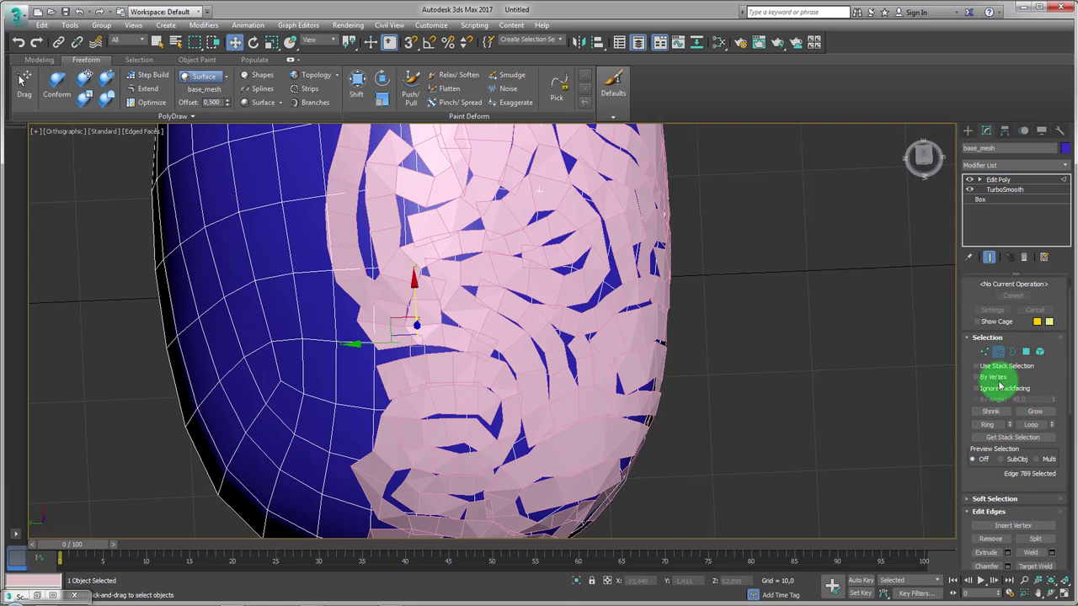
{"action": "left_click", "coordinate": [1025, 352], "text": "ctrl"}
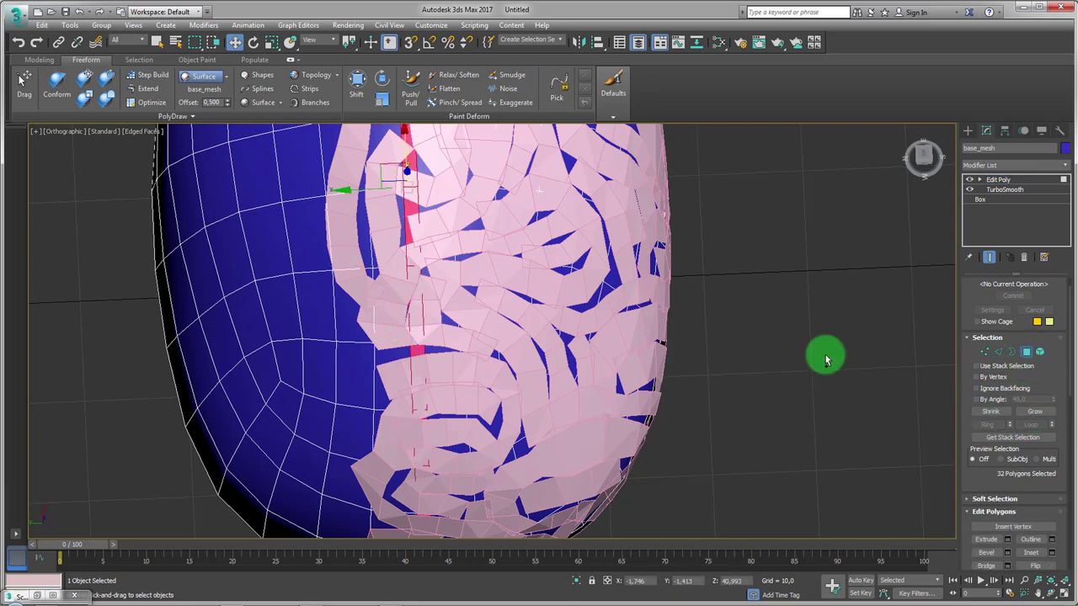
{"action": "scroll", "coordinate": [512, 314], "scroll_direction": "down", "scroll_amount": 4}
In Top view, select the upper half's polygons and detach them as a separate object
{"action": "key", "text": "ctrl+a"}
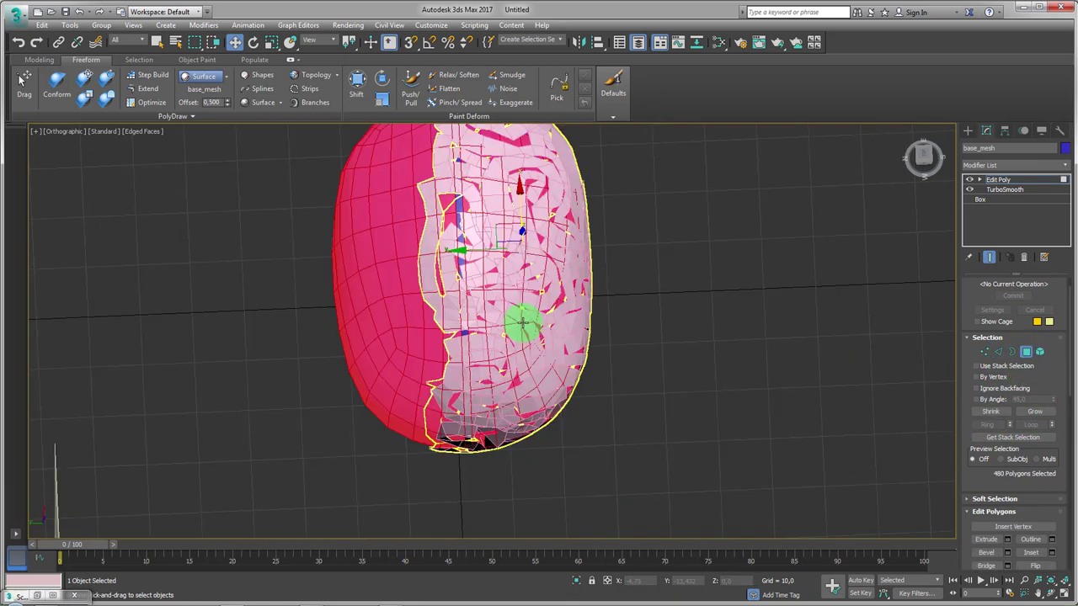
{"action": "scroll", "coordinate": [539, 349], "scroll_direction": "down", "scroll_amount": 3}
{"action": "key", "text": "t"}
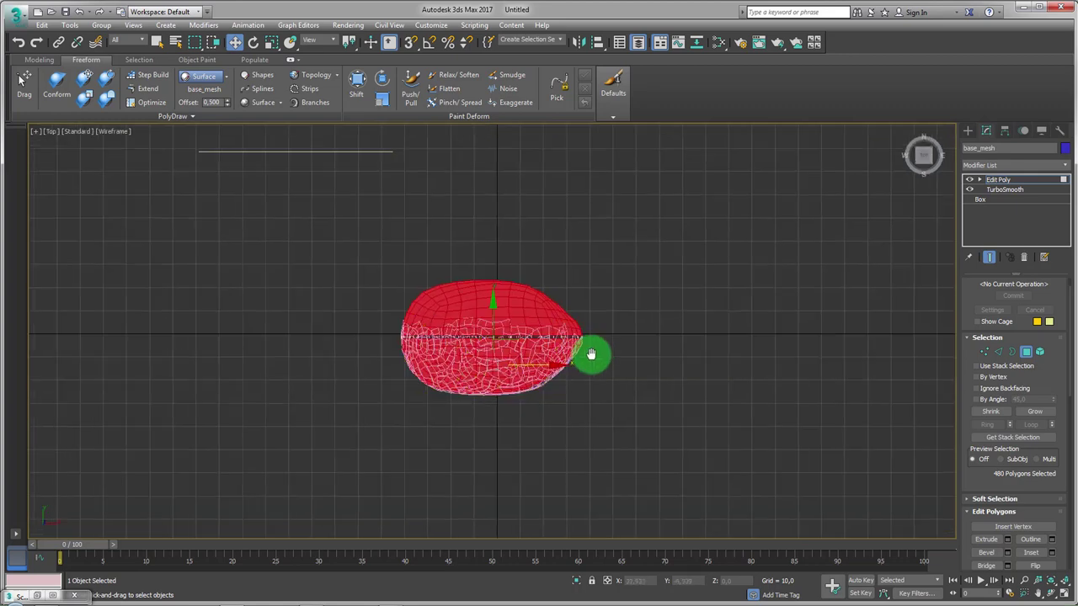
{"action": "scroll", "coordinate": [589, 356], "scroll_direction": "up", "scroll_amount": 3}
{"action": "left_click_drag", "start_coordinate": [158, 344], "coordinate": [297, 360], "text": "alt"}
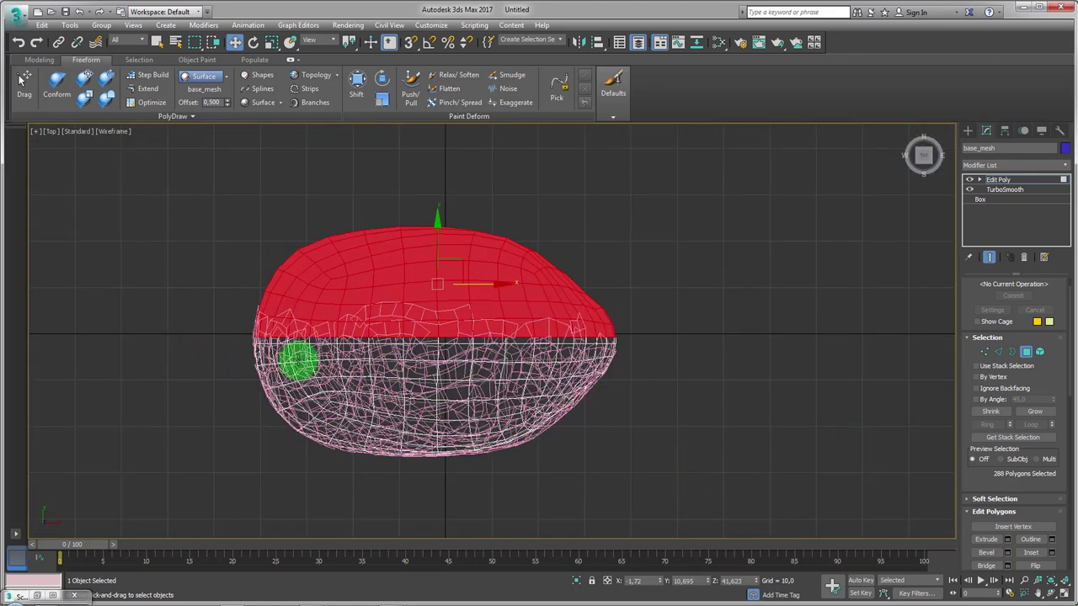
{"action": "left_click_drag", "start_coordinate": [971, 476], "coordinate": [1057, 436]}
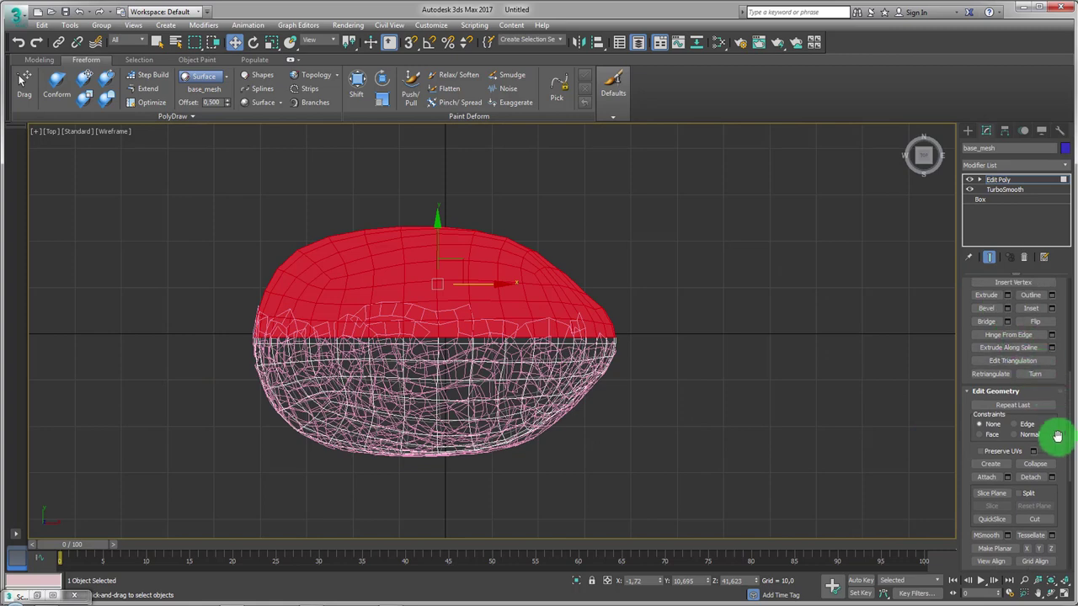
{"action": "left_click", "coordinate": [1022, 477]}
{"action": "left_click", "coordinate": [499, 313]}
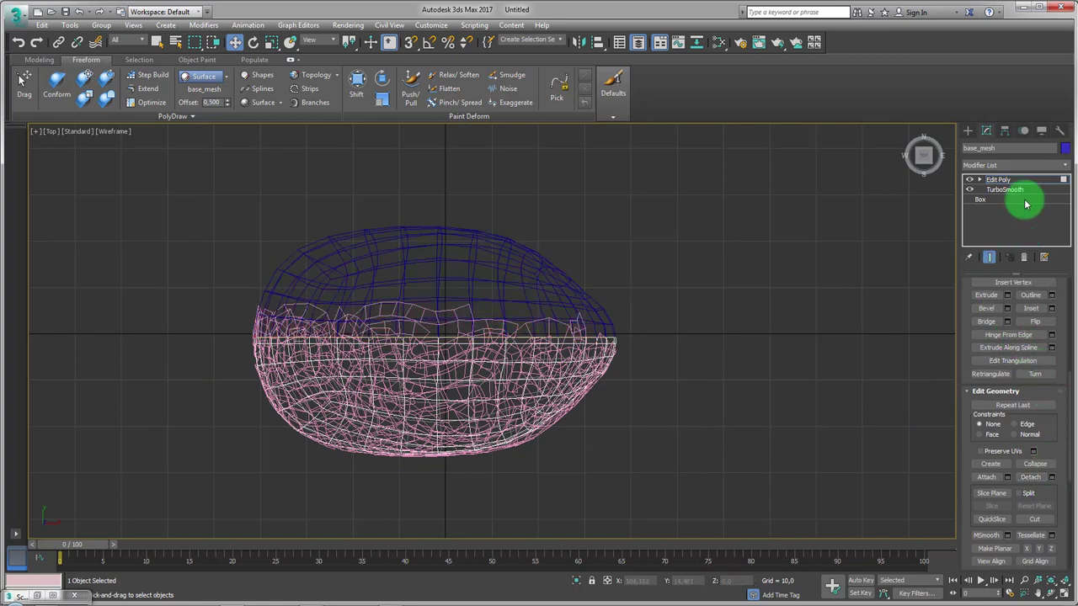
Move the detached upper half away, then view both halves in Perspective
{"action": "left_click", "coordinate": [450, 266]}
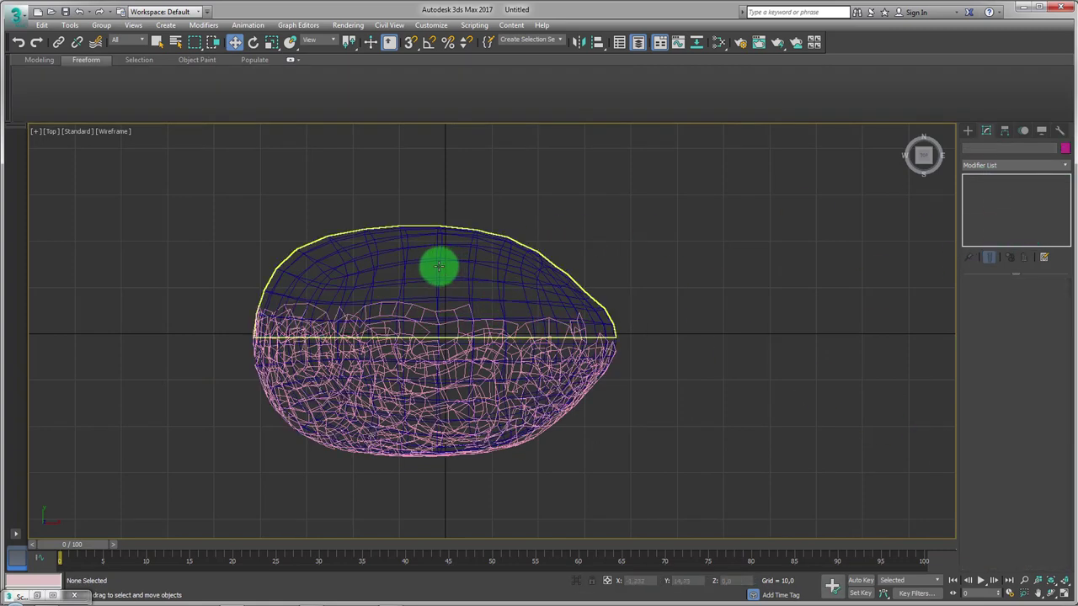
{"action": "left_click", "coordinate": [432, 262]}
{"action": "left_click_drag", "start_coordinate": [436, 287], "coordinate": [436, 122]}
{"action": "scroll", "coordinate": [524, 361], "scroll_direction": "down", "scroll_amount": 2}
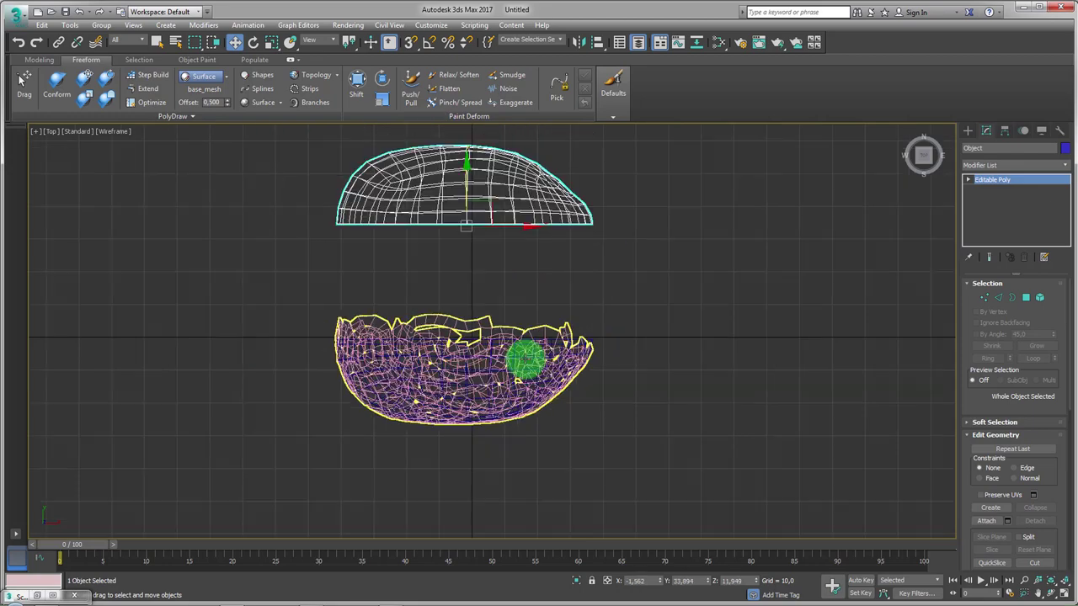
{"action": "left_click", "coordinate": [524, 361]}
{"action": "scroll", "coordinate": [536, 358], "scroll_direction": "up", "scroll_amount": 2}
{"action": "key", "text": "p"}
{"action": "mouse_move", "coordinate": [474, 378]}
{"action": "middle_mouse_down", "text": "alt"}
{"action": "mouse_move", "coordinate": [620, 429]}
{"action": "mouse_move", "coordinate": [592, 435]}
{"action": "middle_mouse_up", "text": "alt"}
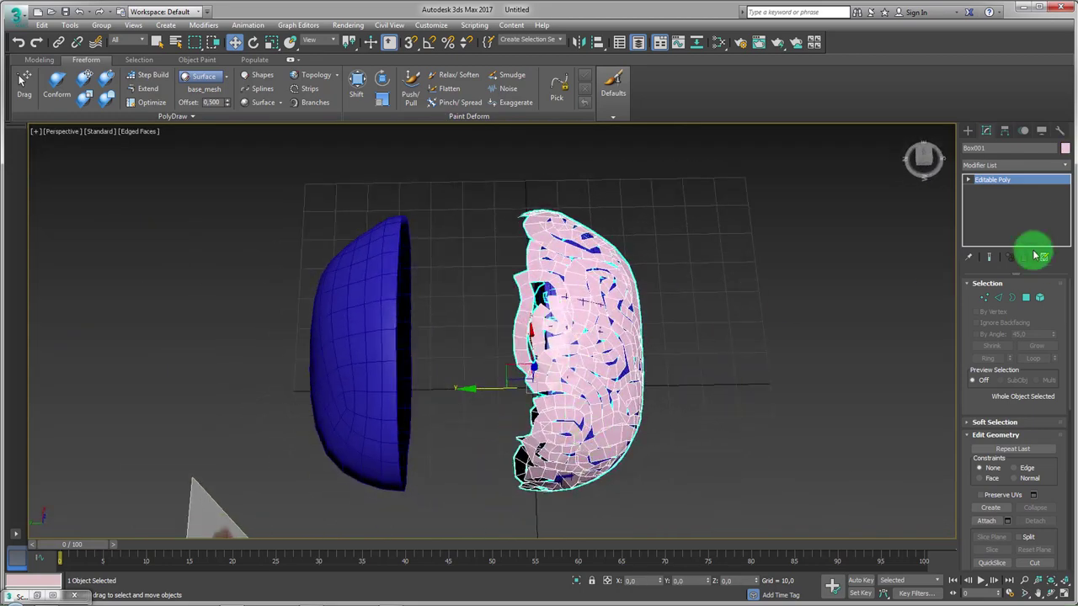
In Polygon mode, delete a stray strip and two stray polygons along the cut edge
{"action": "left_click", "coordinate": [1027, 299]}
{"action": "scroll", "coordinate": [443, 289], "scroll_direction": "up", "scroll_amount": 3}
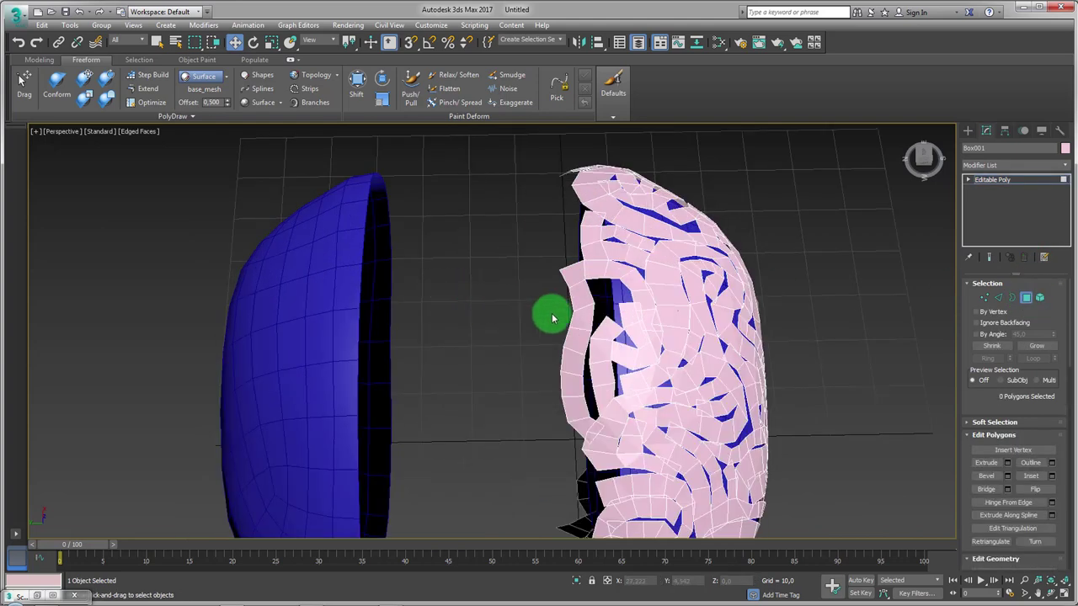
{"action": "scroll", "coordinate": [534, 284], "scroll_direction": "up", "scroll_amount": 2}
{"action": "left_click_drag", "start_coordinate": [567, 376], "coordinate": [575, 399]}
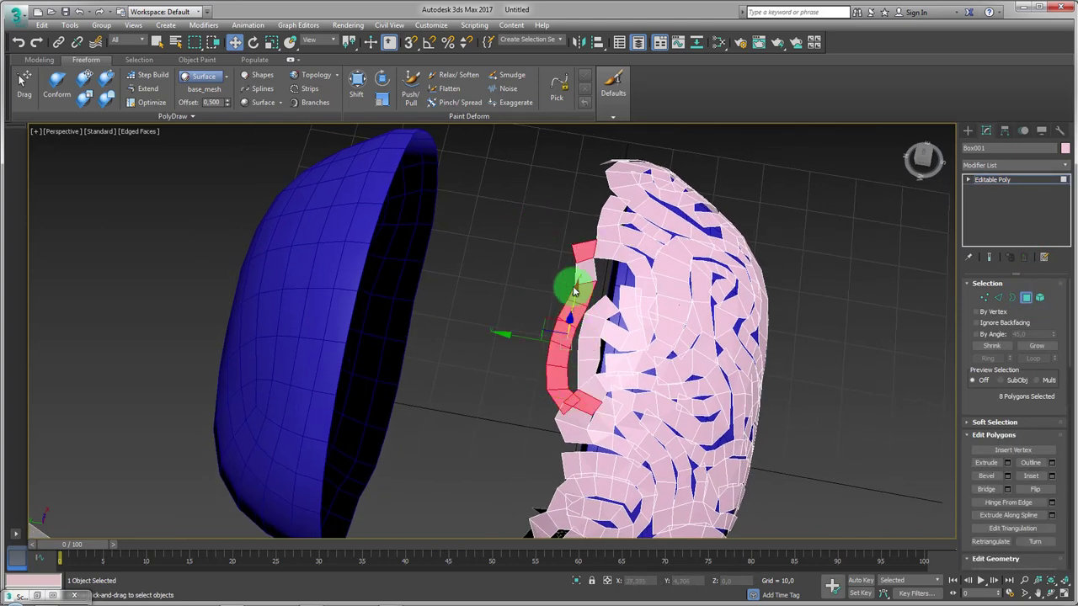
{"action": "key", "text": "Delete"}
{"action": "left_click_drag", "start_coordinate": [553, 249], "coordinate": [603, 302]}
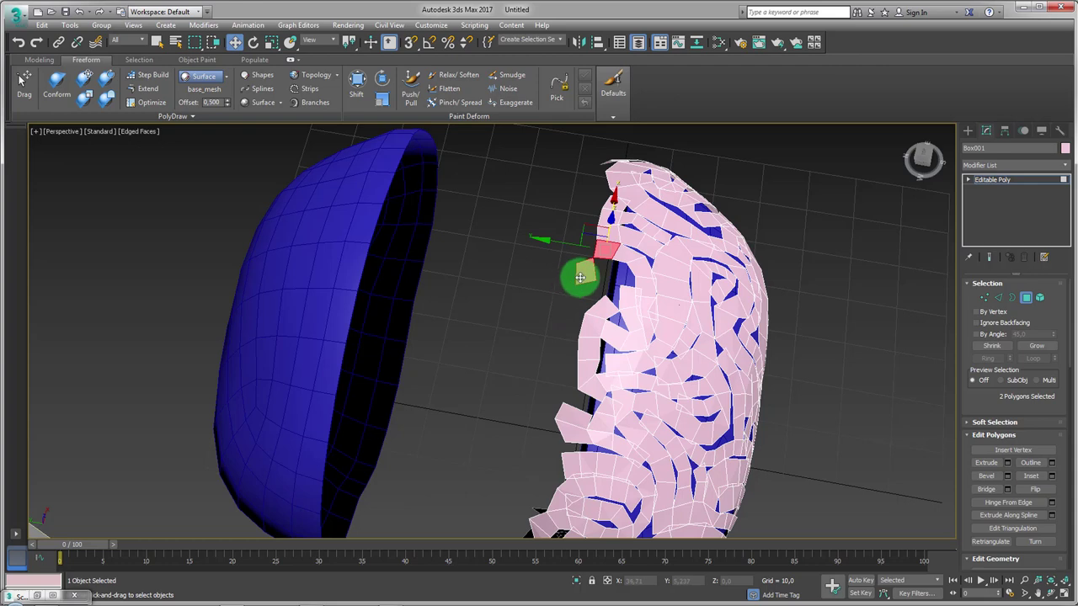
{"action": "key", "text": "Delete"}
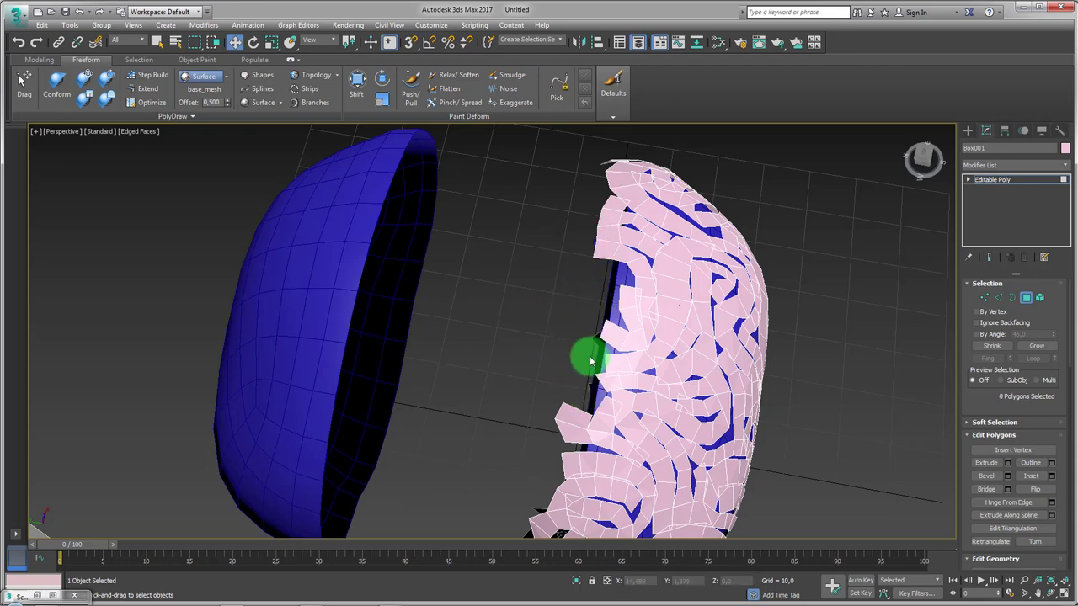
Delete the loose polygons along the lower and bottom cut edge, then leave sub-object mode
{"action": "mouse_move", "coordinate": [582, 356]}
{"action": "middle_mouse_down"}
{"action": "mouse_move", "coordinate": [563, 304]}
{"action": "mouse_move", "coordinate": [527, 269]}
{"action": "mouse_move", "coordinate": [577, 291]}
{"action": "mouse_move", "coordinate": [532, 246]}
{"action": "middle_mouse_up"}
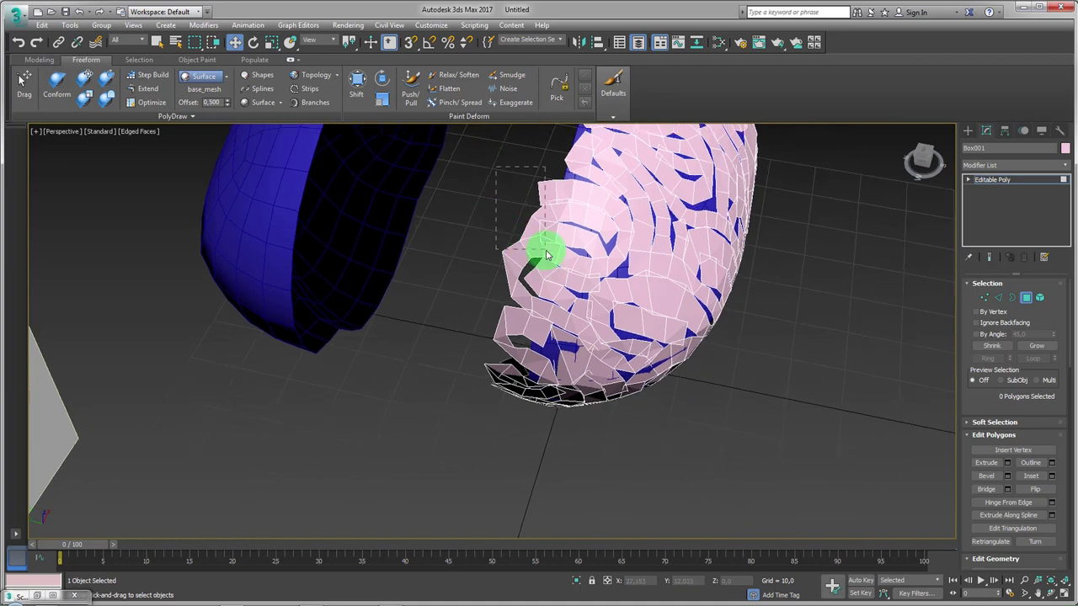
{"action": "left_click_drag", "start_coordinate": [545, 254], "coordinate": [514, 242]}
{"action": "key", "text": "Delete"}
{"action": "left_click_drag", "start_coordinate": [505, 324], "coordinate": [505, 327]}
{"action": "key", "text": "Delete"}
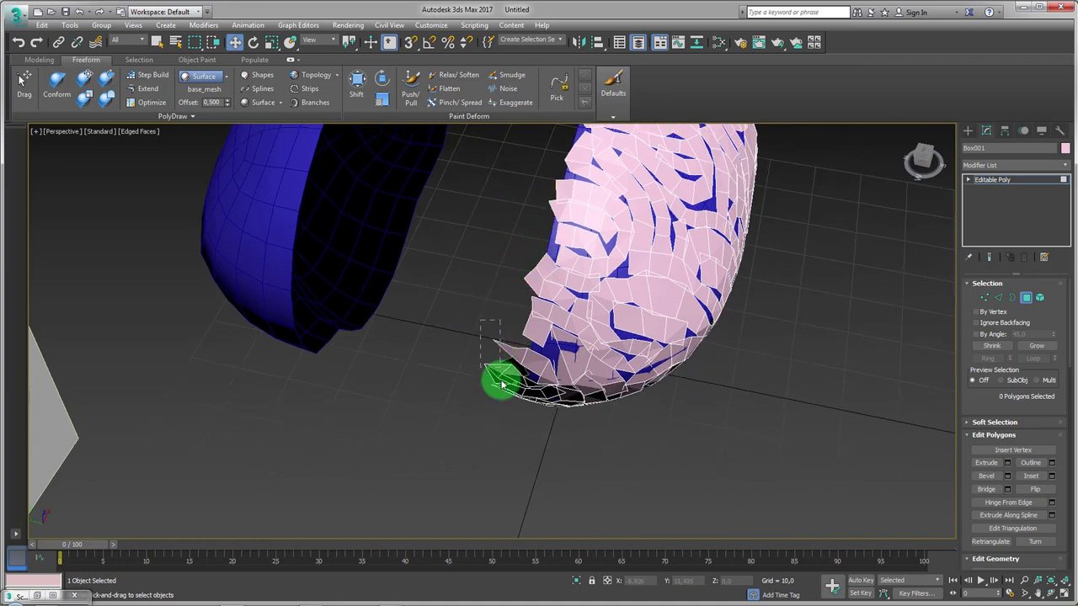
{"action": "left_click_drag", "start_coordinate": [502, 384], "coordinate": [515, 410]}
{"action": "mouse_move", "coordinate": [517, 401]}
{"action": "middle_mouse_down", "text": "alt"}
{"action": "mouse_move", "coordinate": [548, 385]}
{"action": "mouse_move", "coordinate": [541, 245]}
{"action": "middle_mouse_up", "text": "alt"}
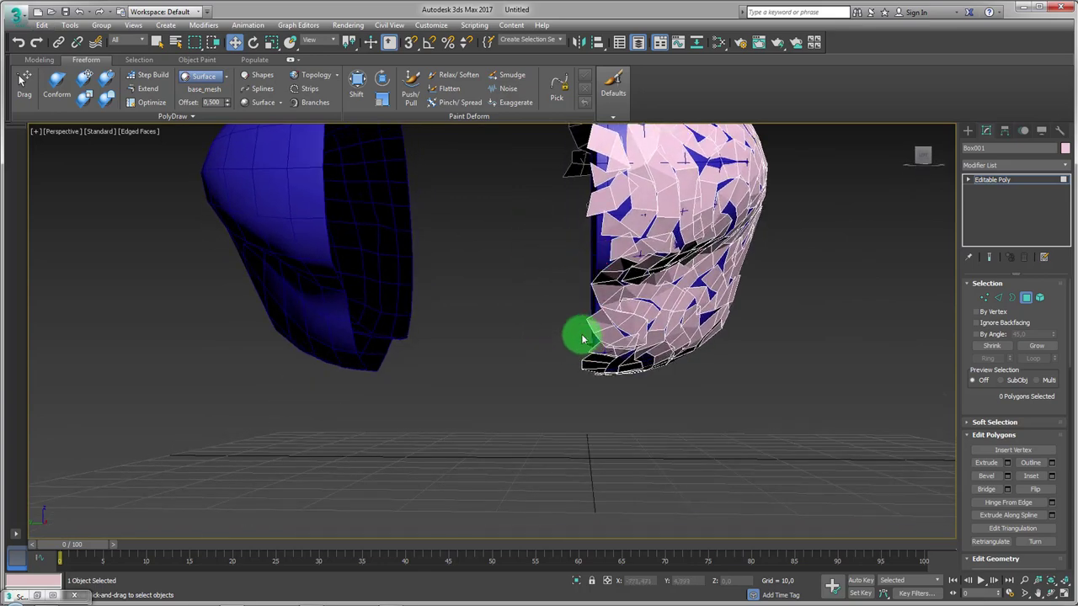
{"action": "mouse_move", "coordinate": [571, 319]}
{"action": "middle_mouse_down", "text": "alt"}
{"action": "mouse_move", "coordinate": [632, 289]}
{"action": "mouse_move", "coordinate": [770, 286]}
{"action": "mouse_move", "coordinate": [753, 298]}
{"action": "mouse_move", "coordinate": [744, 290]}
{"action": "mouse_move", "coordinate": [757, 378]}
{"action": "mouse_move", "coordinate": [721, 469]}
{"action": "mouse_move", "coordinate": [744, 389]}
{"action": "middle_mouse_up", "text": "alt"}
{"action": "key", "text": "Delete"}
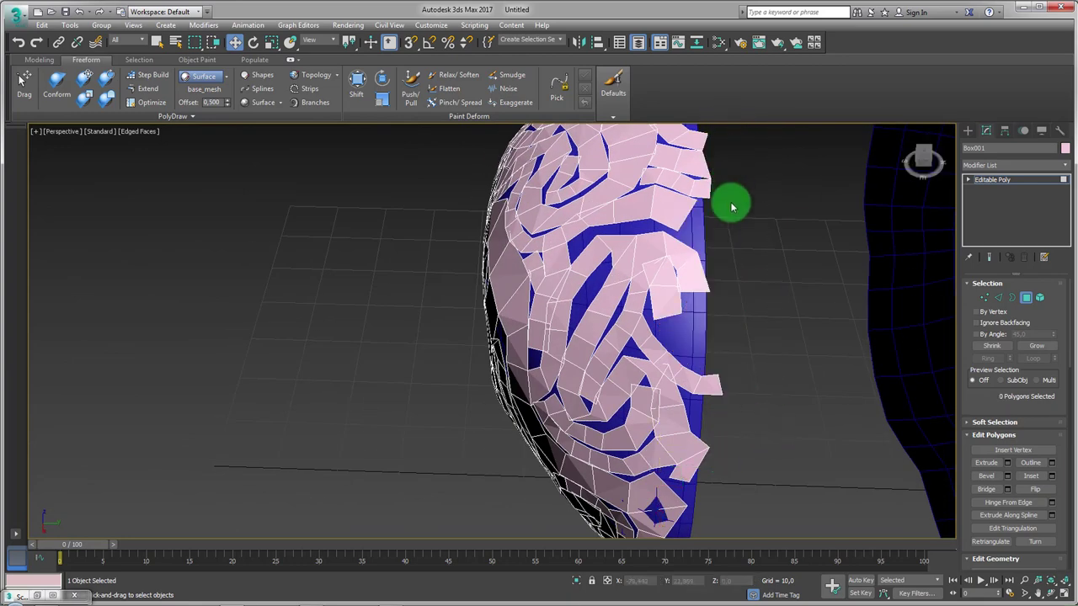
{"action": "left_click", "coordinate": [994, 179]}
{"action": "mouse_move", "coordinate": [710, 258]}
{"action": "middle_mouse_down", "text": "alt"}
{"action": "mouse_move", "coordinate": [766, 278]}
{"action": "mouse_move", "coordinate": [649, 325]}
{"action": "mouse_move", "coordinate": [344, 168]}
{"action": "middle_mouse_up", "text": "alt"}
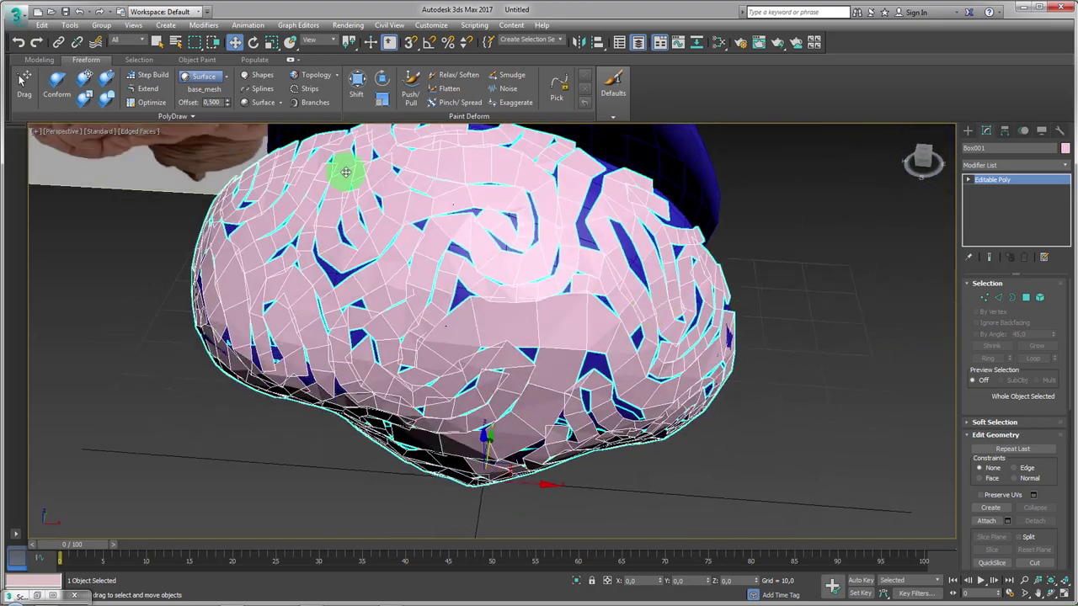
With the Shift paint-deform brush, push the surface and rim of the folded half
{"action": "left_click", "coordinate": [359, 80]}
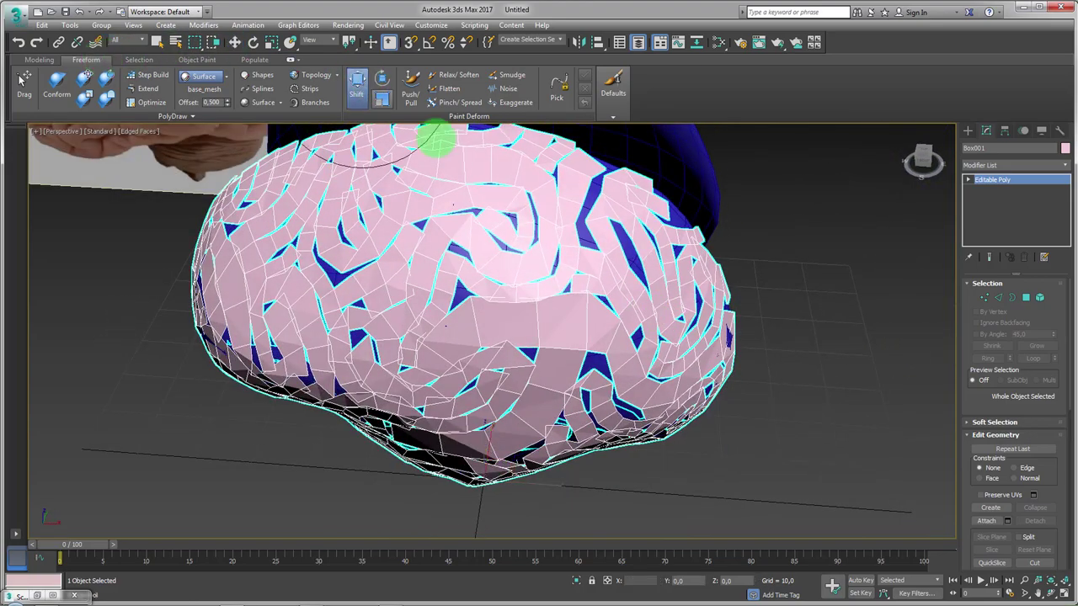
{"action": "mouse_move", "coordinate": [432, 138]}
{"action": "middle_mouse_down", "text": "alt"}
{"action": "mouse_move", "coordinate": [685, 253]}
{"action": "mouse_move", "coordinate": [619, 326]}
{"action": "middle_mouse_up", "text": "alt"}
{"action": "left_click_drag", "start_coordinate": [630, 329], "coordinate": [598, 320]}
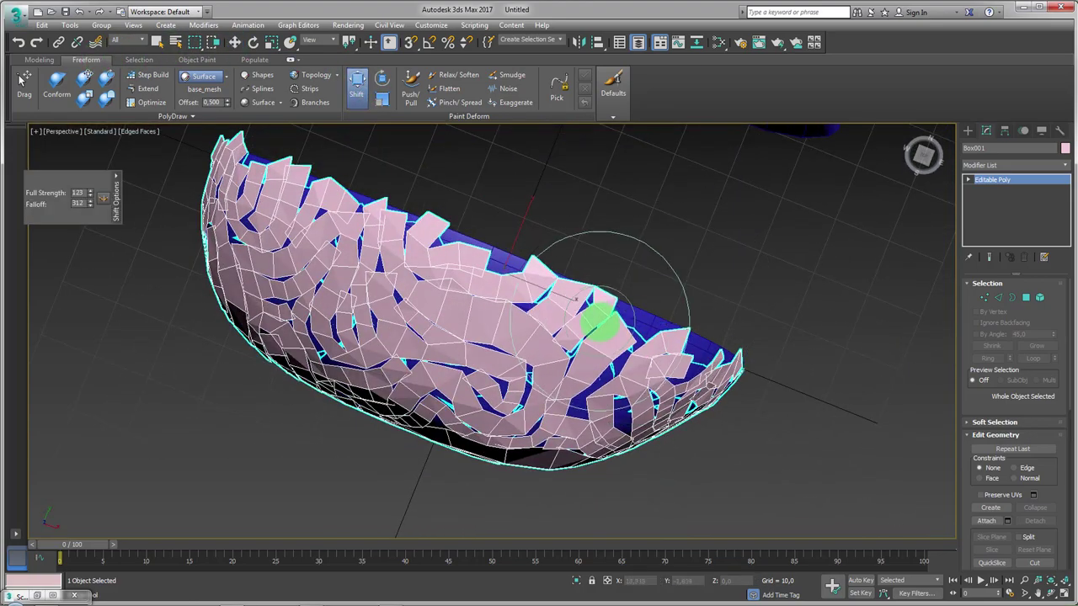
{"action": "middle_click_drag", "start_coordinate": [349, 232], "coordinate": [527, 243], "text": "alt"}
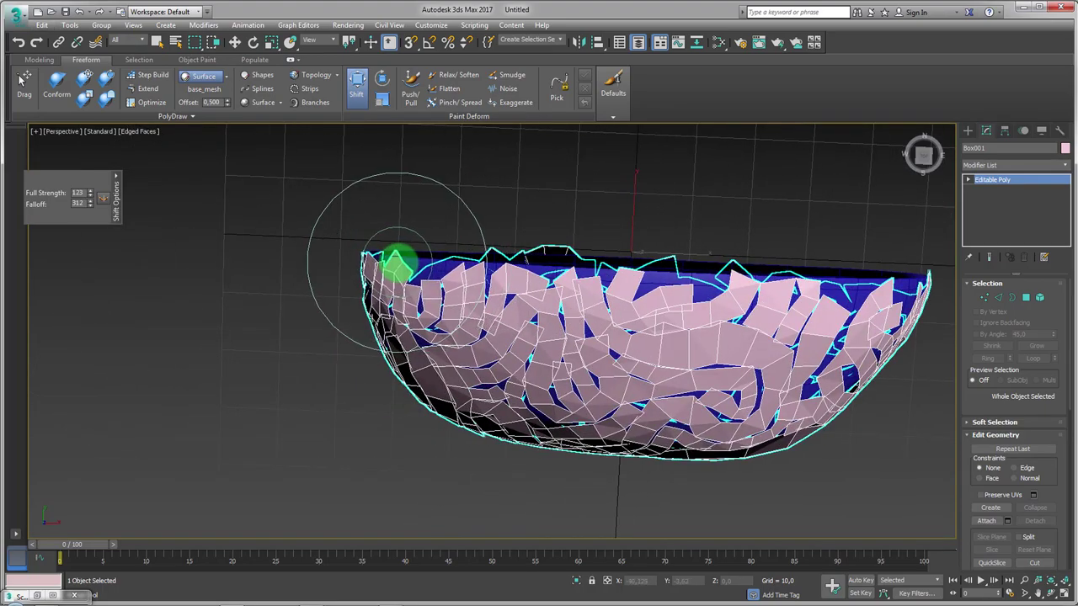
{"action": "middle_click_drag", "start_coordinate": [517, 294], "coordinate": [530, 345], "text": "alt"}
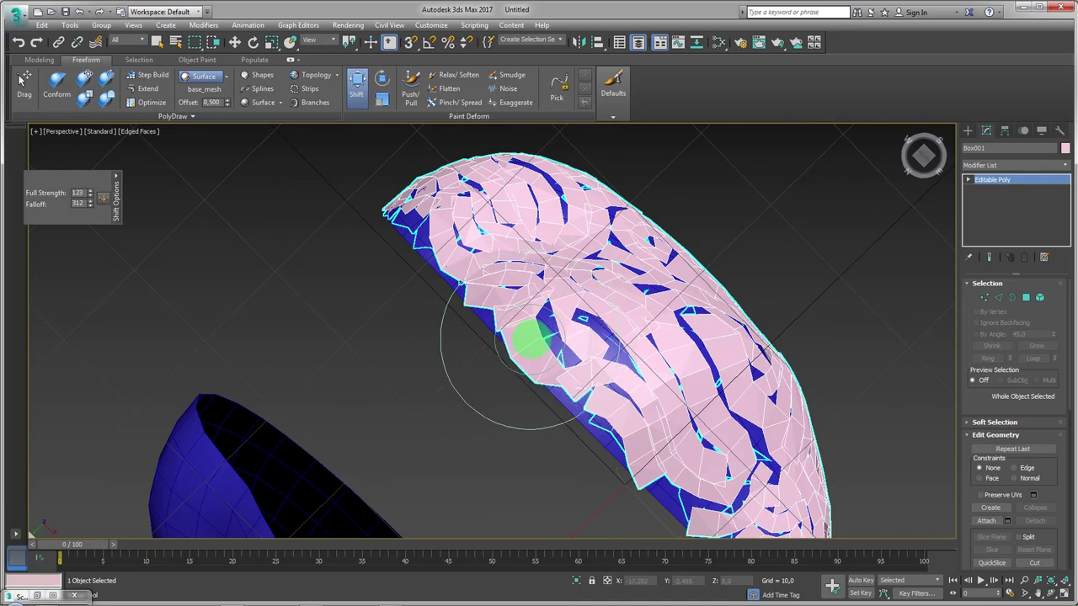
{"action": "middle_click_drag", "start_coordinate": [645, 354], "coordinate": [578, 313], "text": "alt"}
{"action": "left_click_drag", "start_coordinate": [571, 313], "coordinate": [576, 318]}
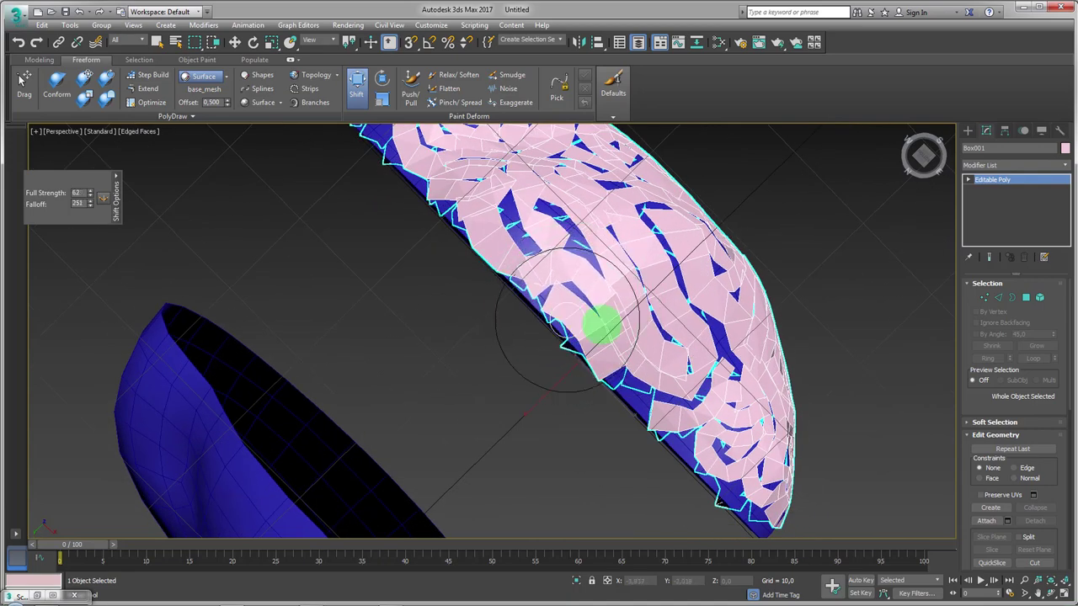
Orbit and zoom around the folded half to inspect its front, end and side
{"action": "middle_click_drag", "start_coordinate": [601, 324], "coordinate": [561, 347], "text": "alt"}
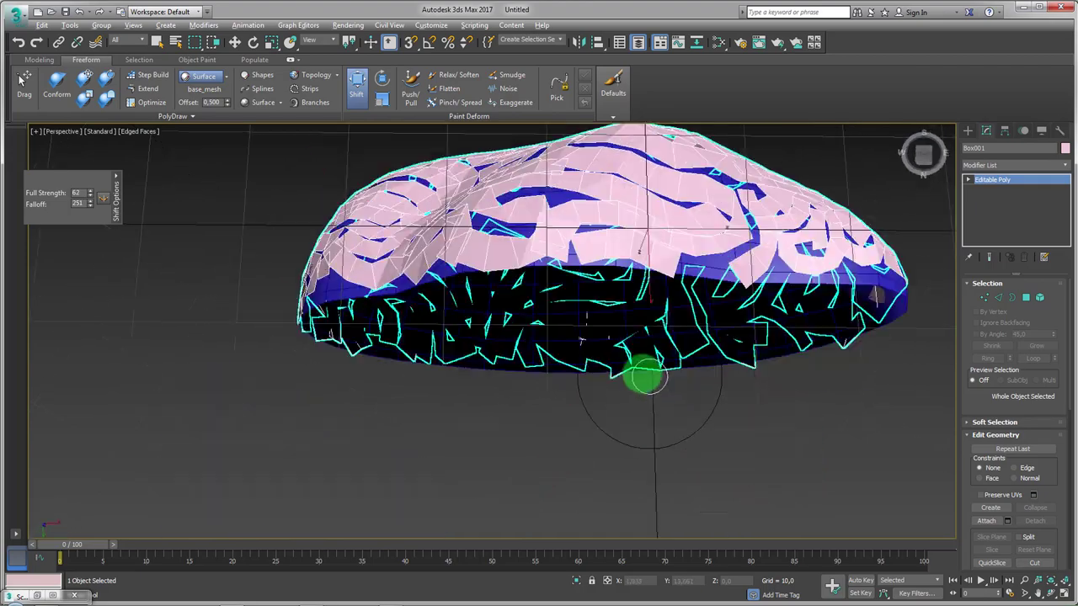
{"action": "mouse_move", "coordinate": [715, 440]}
{"action": "middle_mouse_down", "text": "alt"}
{"action": "mouse_move", "coordinate": [645, 373]}
{"action": "mouse_move", "coordinate": [772, 271]}
{"action": "middle_mouse_up", "text": "alt"}
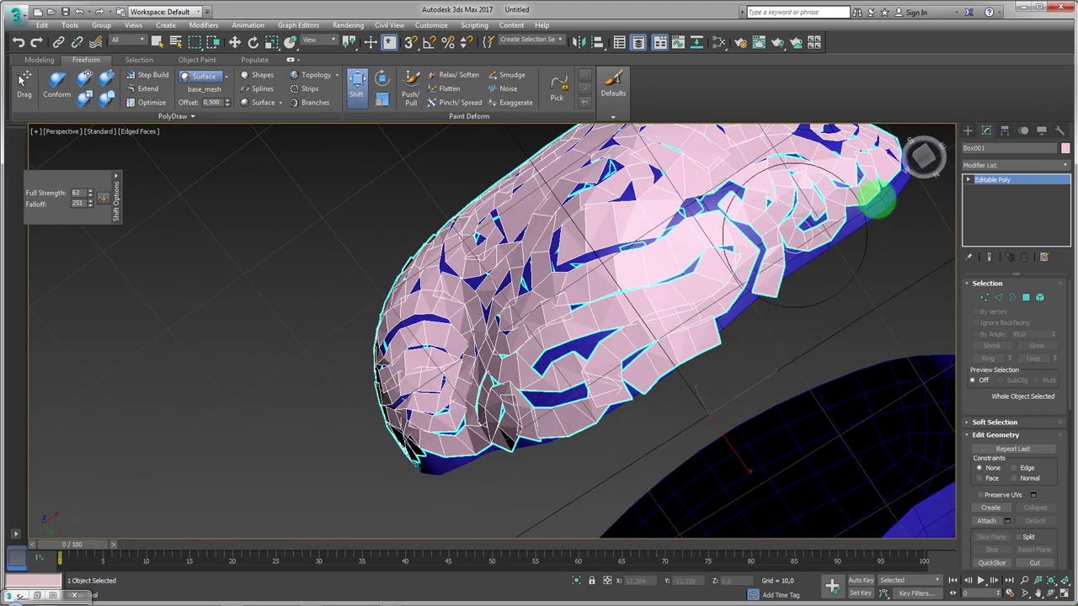
{"action": "mouse_move", "coordinate": [876, 193]}
{"action": "middle_mouse_down", "text": "alt"}
{"action": "mouse_move", "coordinate": [852, 233]}
{"action": "mouse_move", "coordinate": [831, 241]}
{"action": "mouse_move", "coordinate": [831, 306]}
{"action": "middle_mouse_up", "text": "alt"}
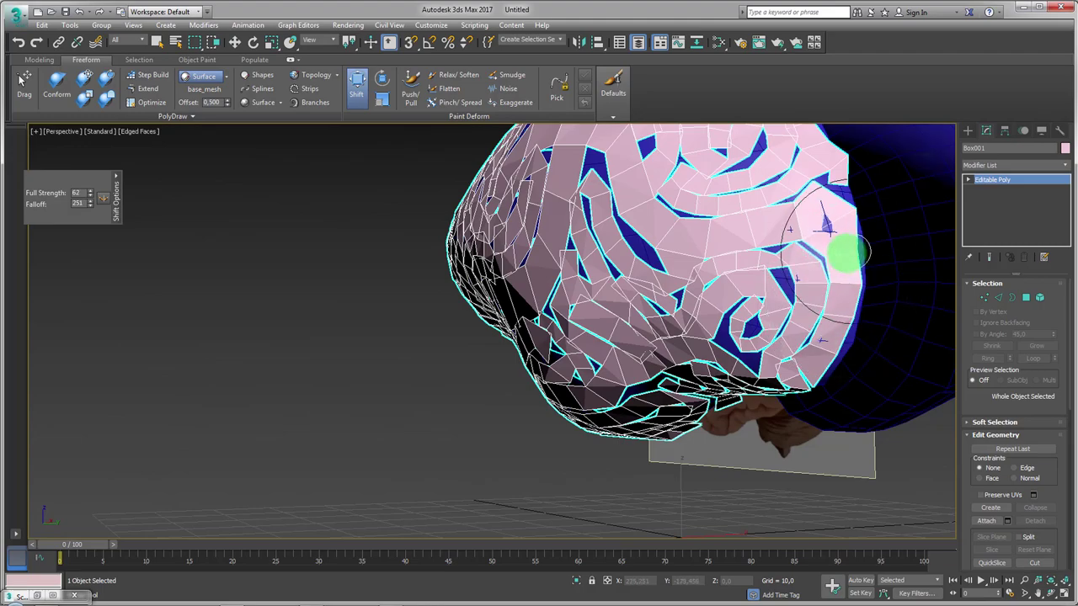
{"action": "middle_click_drag", "start_coordinate": [846, 253], "coordinate": [705, 301], "text": "alt"}
{"action": "scroll", "coordinate": [750, 278], "scroll_direction": "up", "scroll_amount": 3}
{"action": "scroll", "coordinate": [782, 281], "scroll_direction": "up", "scroll_amount": 3}
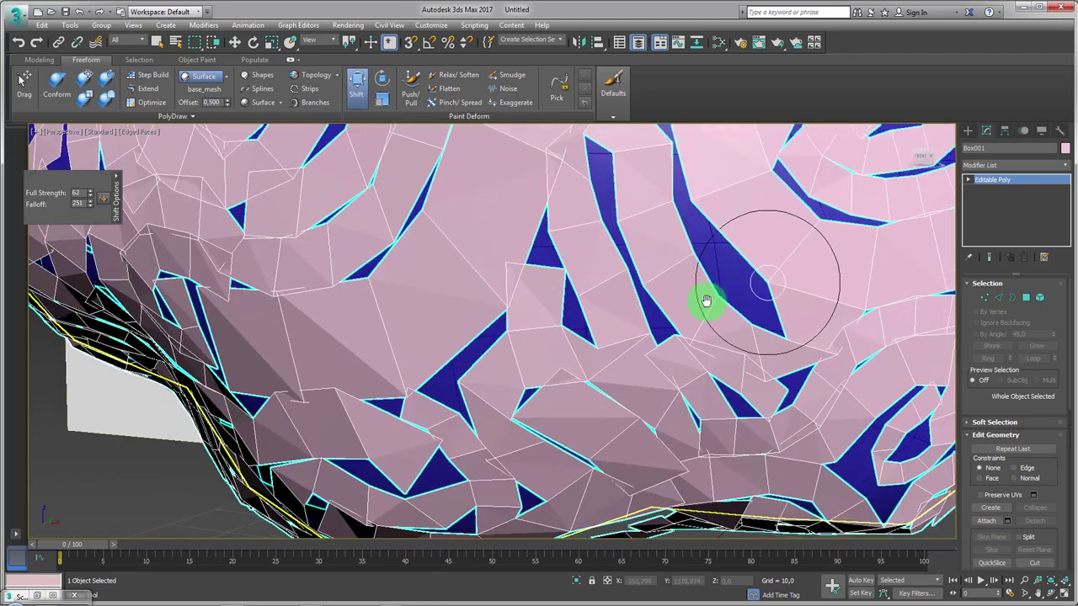